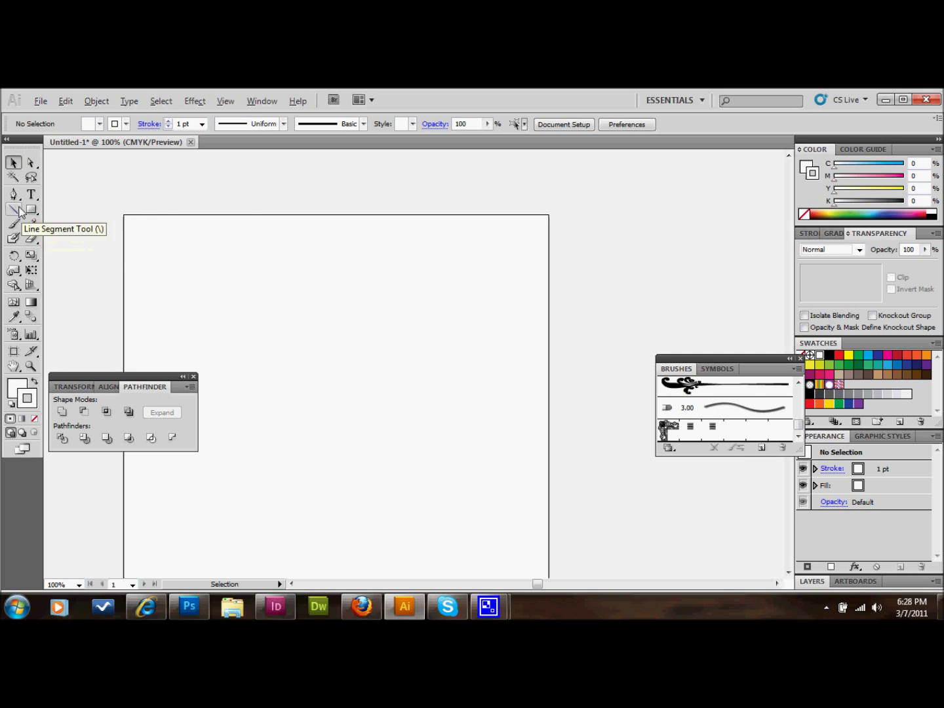
Draw a long wavy S-shaped vine path with the Pen tool, ending in a hooked tail
left_click(14, 194)
left_click(183, 295)
left_click_drag(240, 259, 282, 270)
left_click_drag(261, 368, 315, 382)
left_click_drag(375, 297, 368, 236)
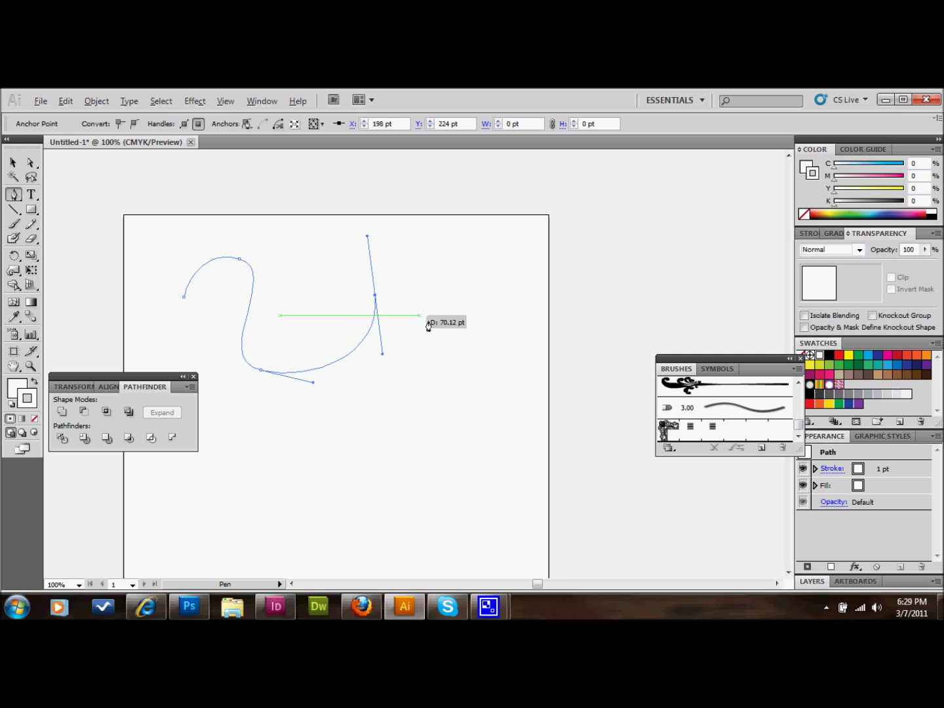
left_click_drag(483, 327, 439, 418)
left_click(363, 462)
left_click_drag(358, 461, 364, 394)
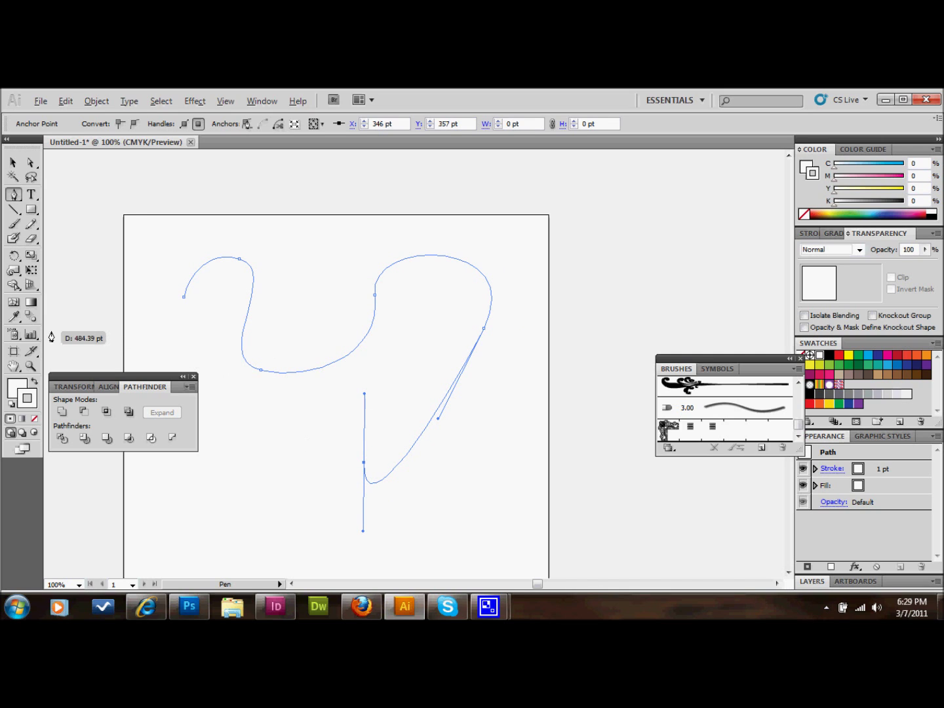
Give the vine a default black stroke and apply the Floral Stem brush to it
left_click(10, 407)
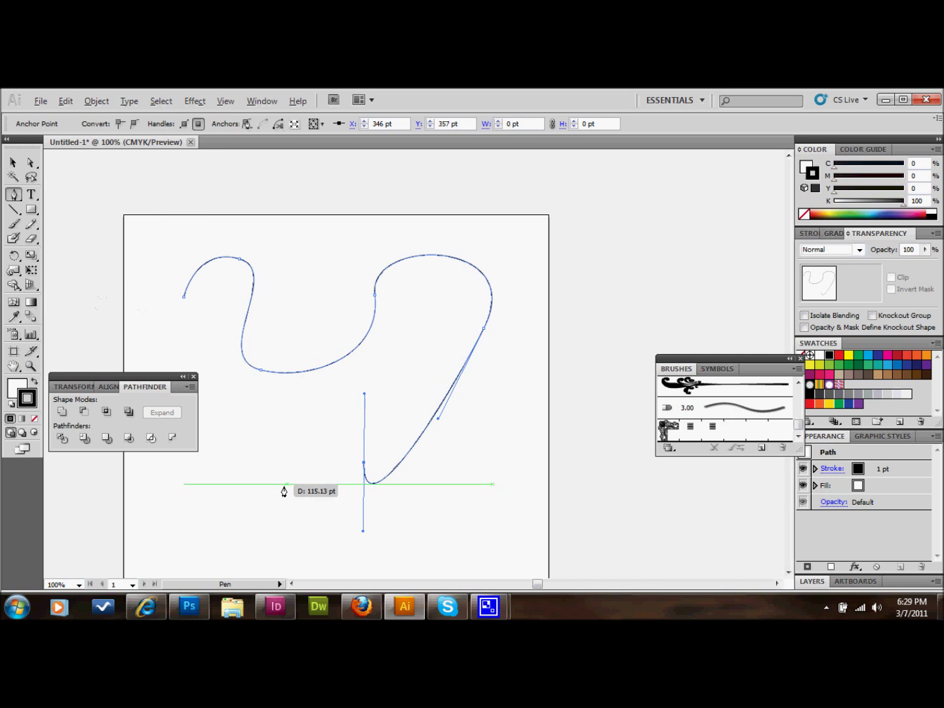
left_click(14, 164)
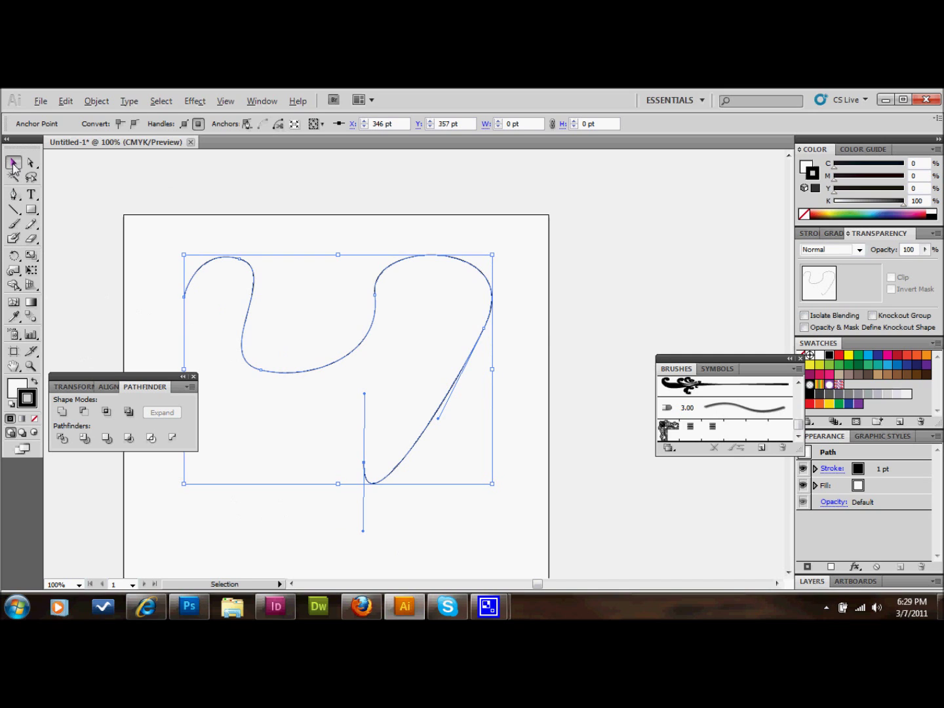
scroll(700, 392, "up", 1)
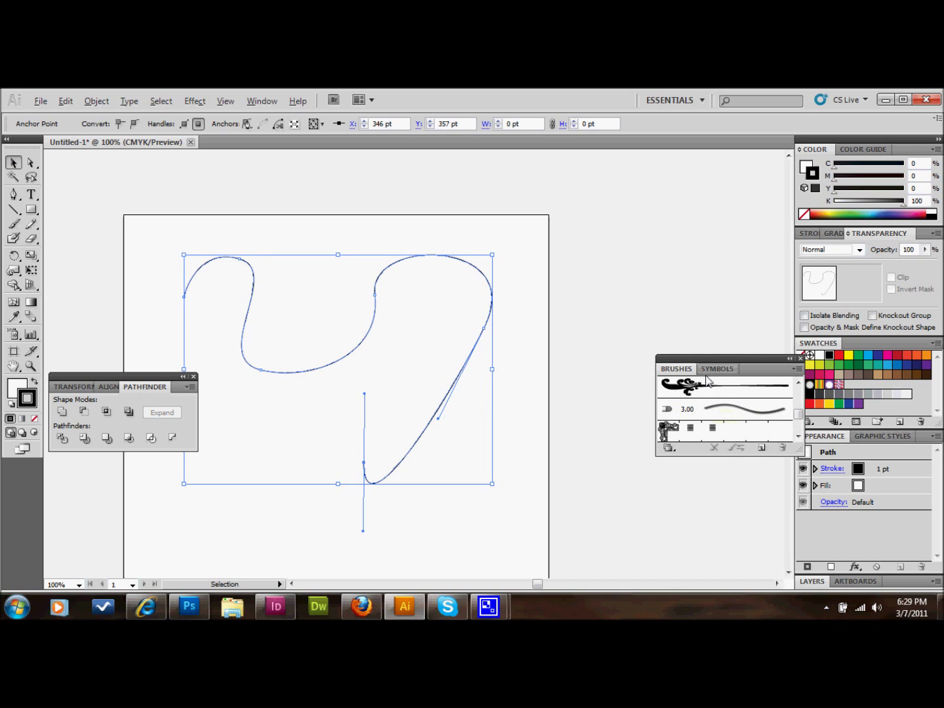
left_click(695, 387)
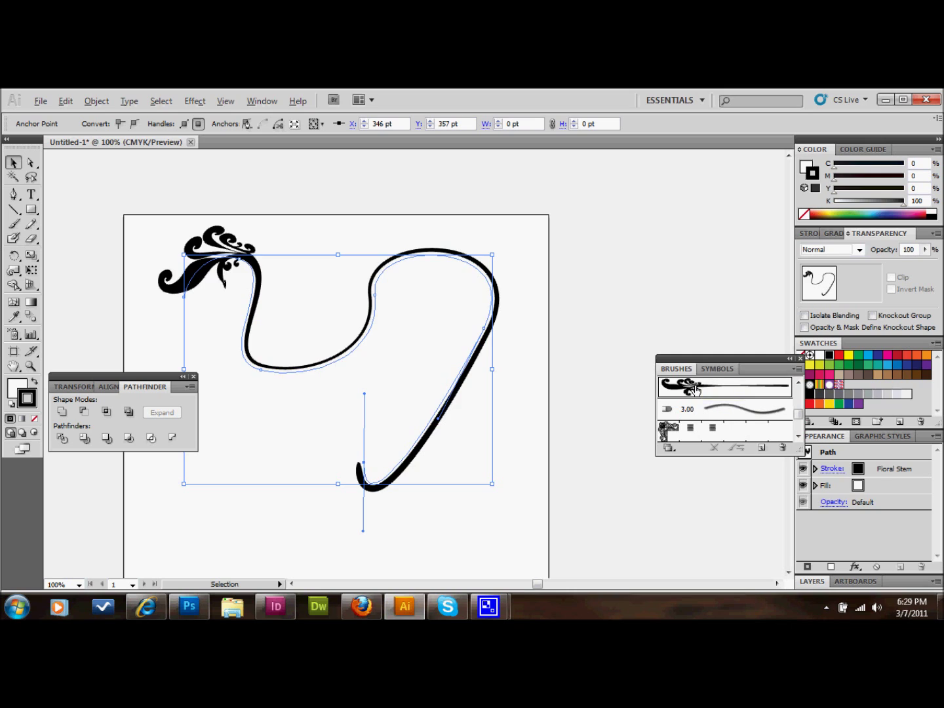
left_click(82, 162)
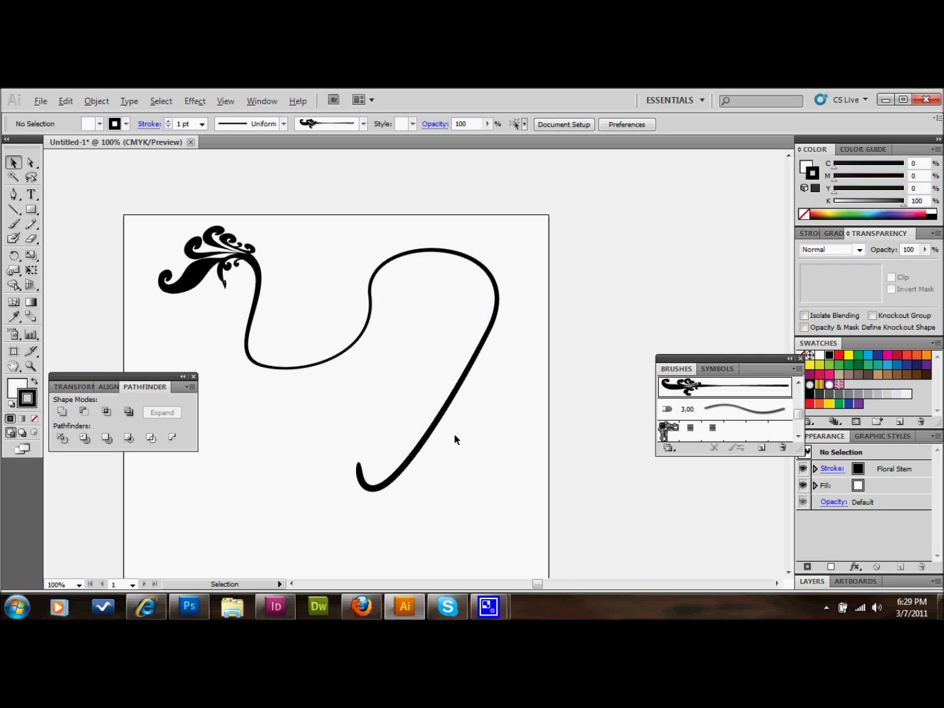
Undo the Floral Stem brush so the vine is a plain 1 pt black line
key("a")
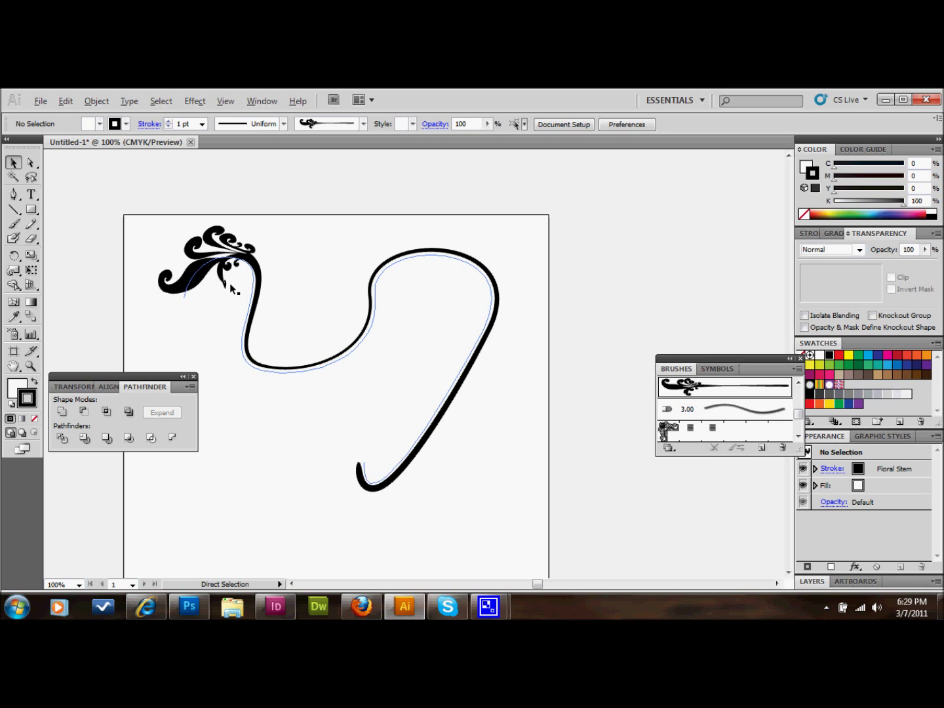
key("ctrl+z")
key("v")
left_click(293, 218)
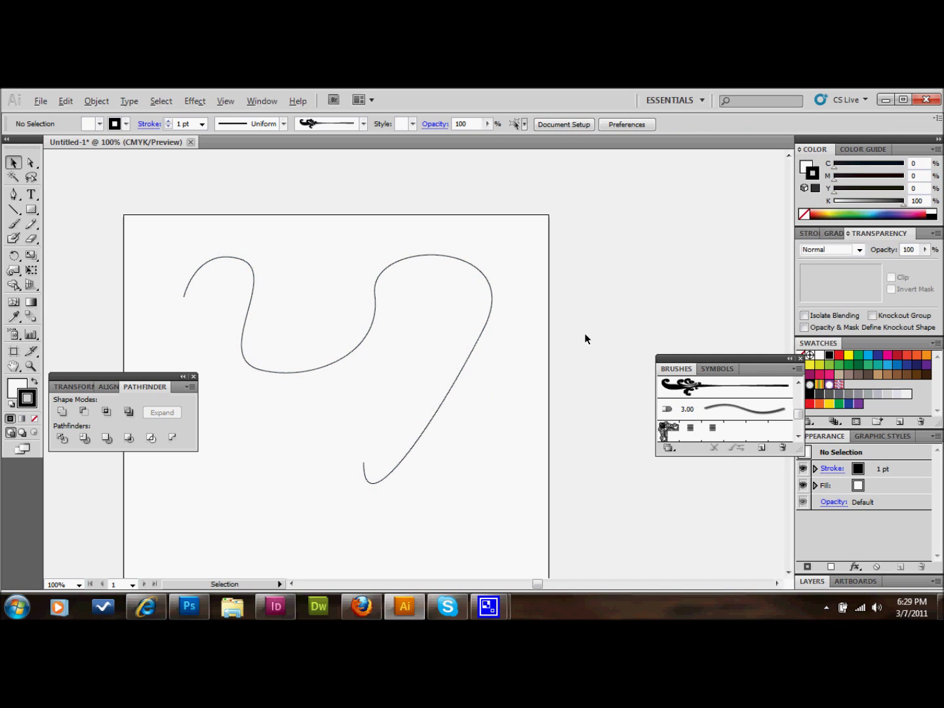
Draw a thin closed triangle below the vine with the Pen tool and fill it black
scroll(256, 358, "down", 3)
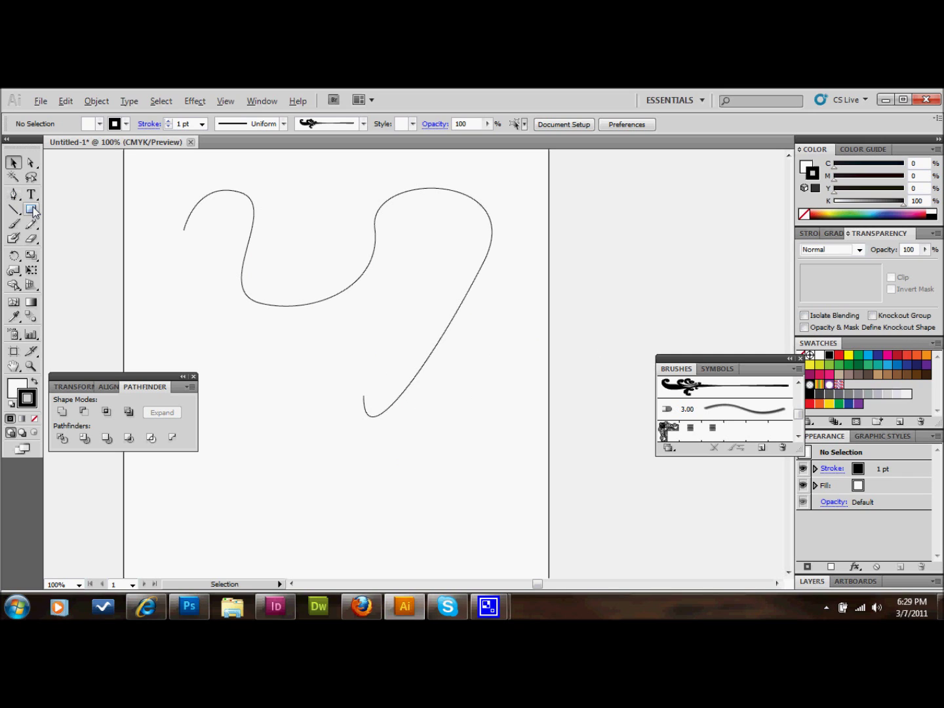
left_click(14, 194)
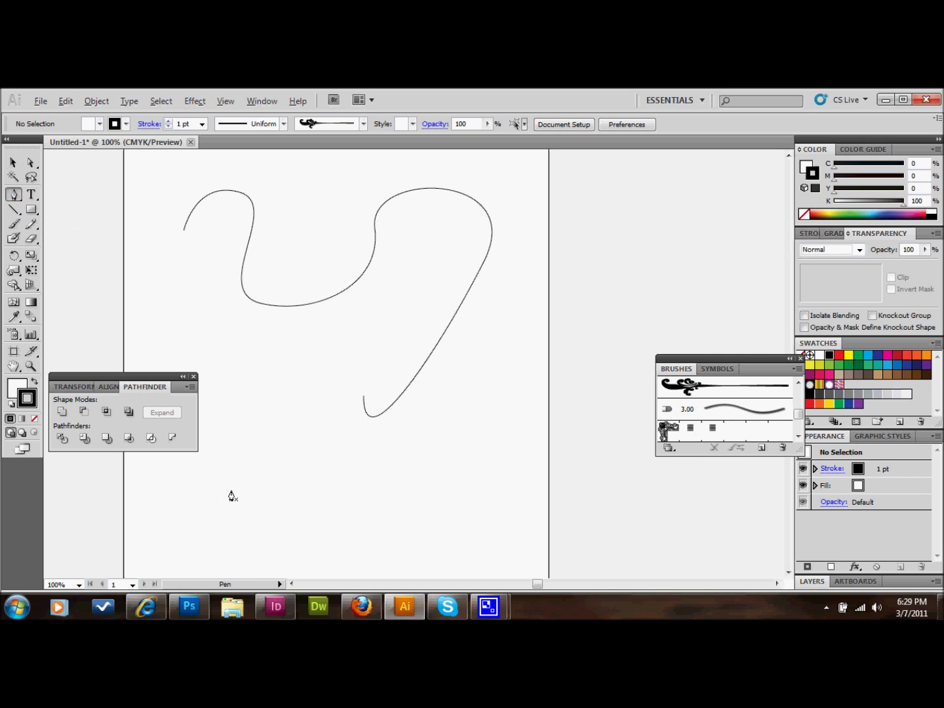
left_click_drag(247, 491, 244, 480)
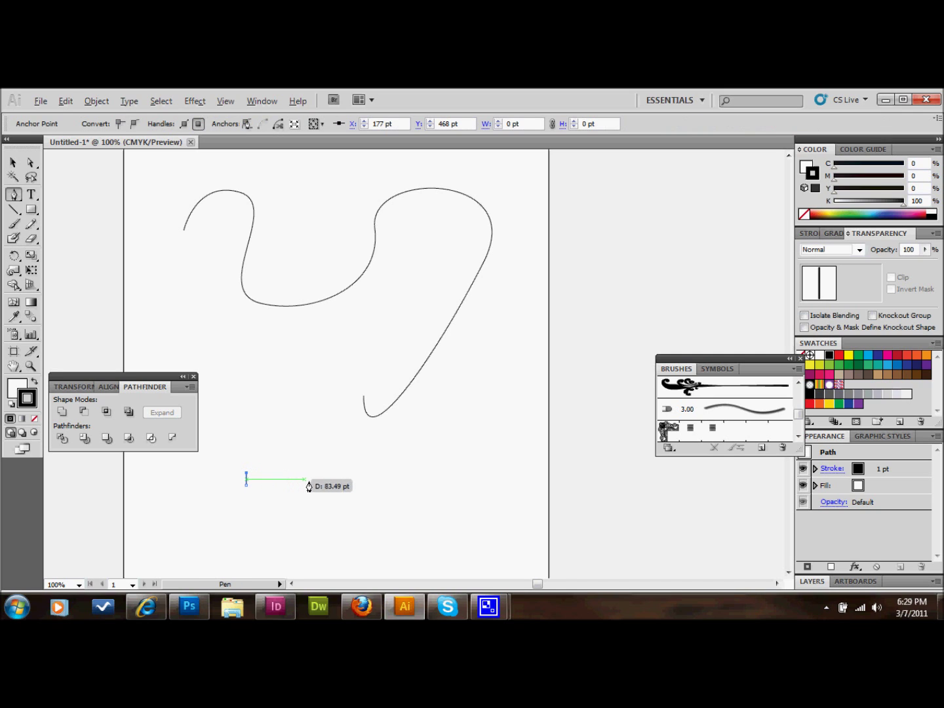
left_click(330, 478)
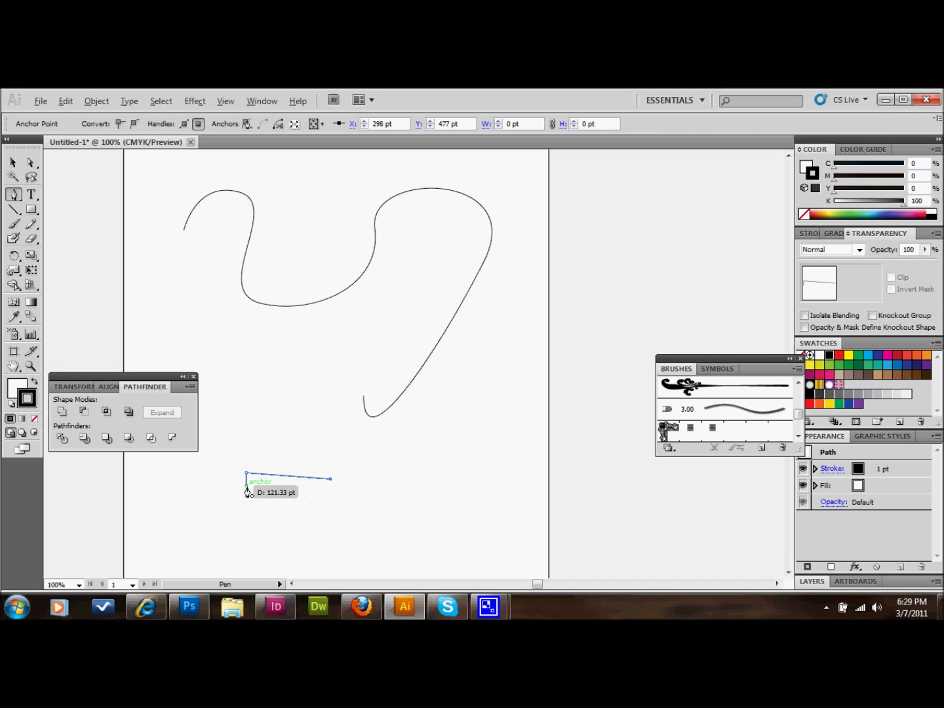
left_click(246, 487)
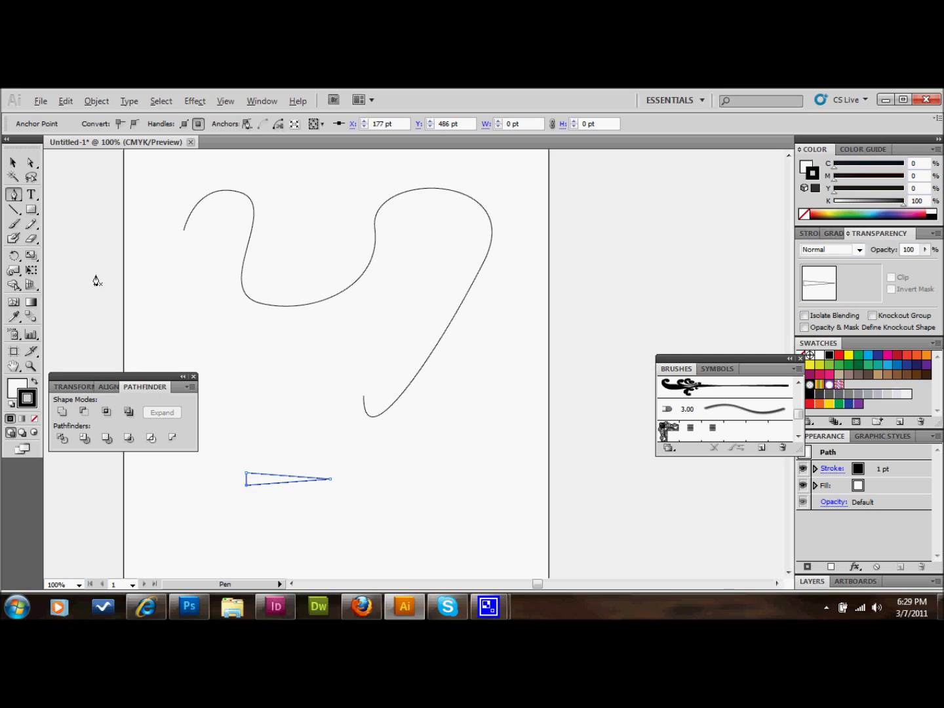
left_click(34, 383)
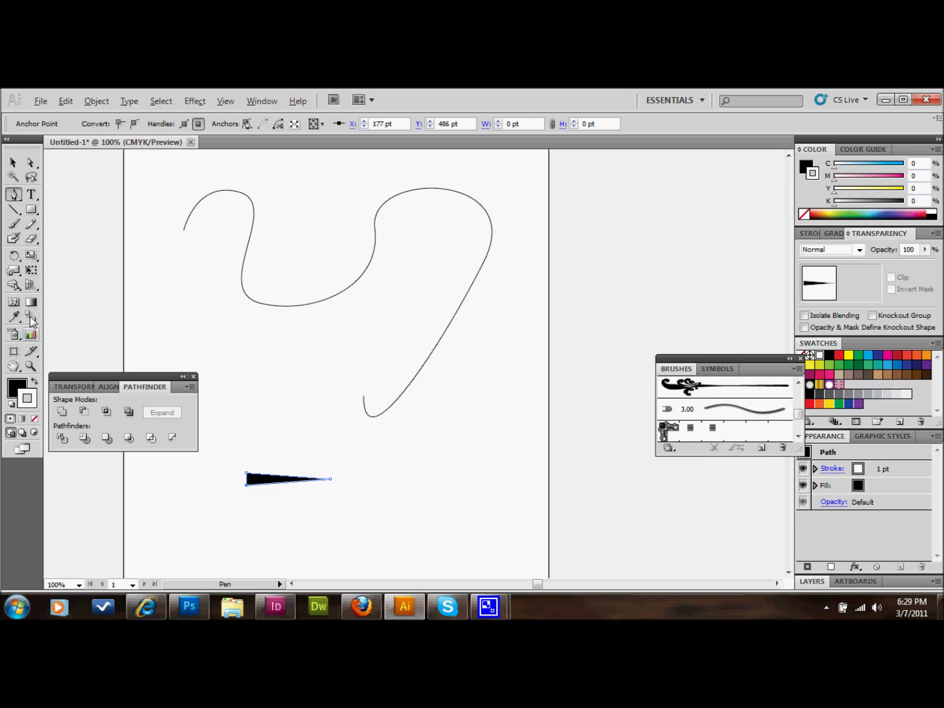
left_click(14, 162)
left_click(286, 539)
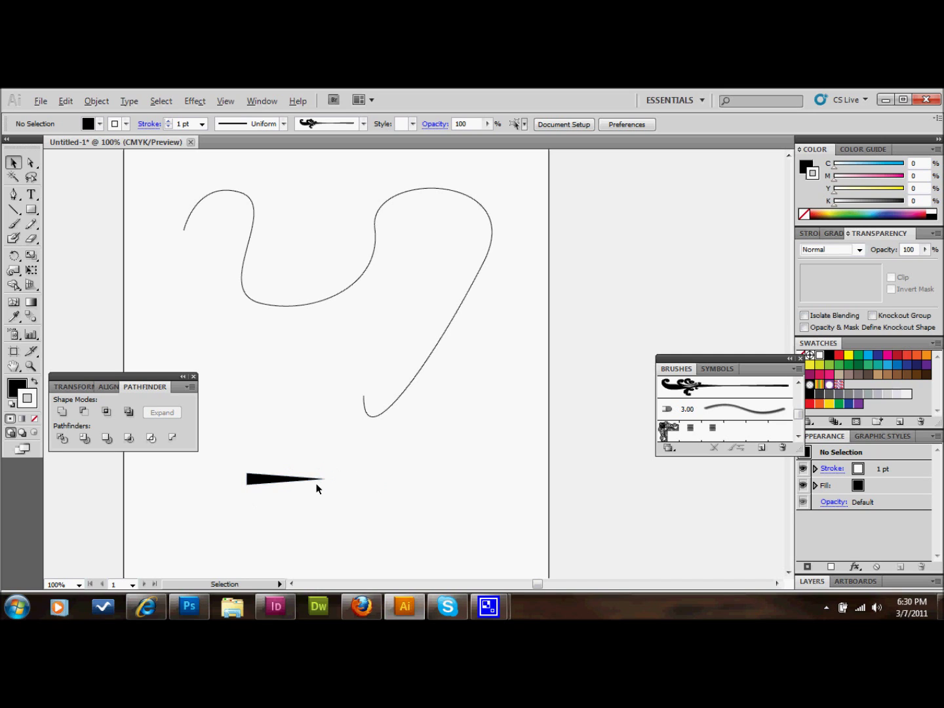
Nudge the triangle's left-end anchors down to taper it into a slim wedge
left_click(268, 473)
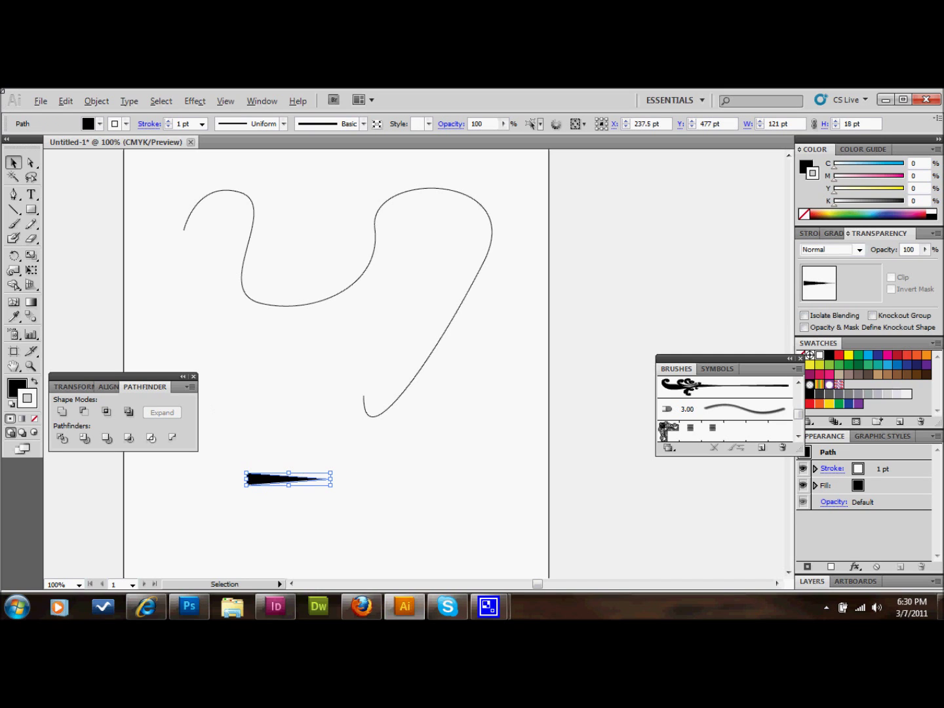
left_click(31, 162)
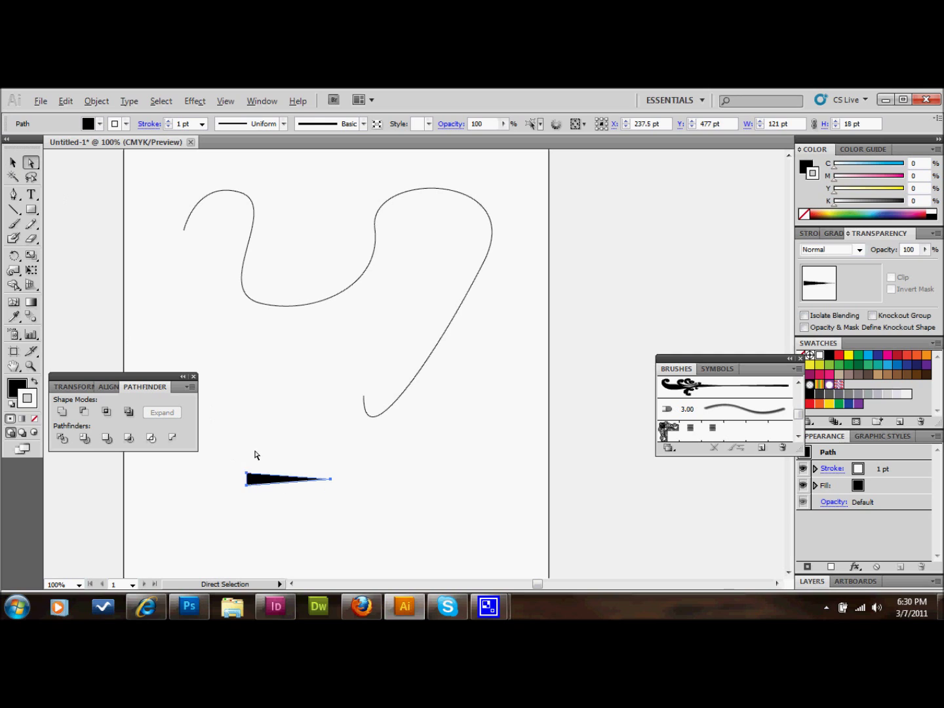
left_click_drag(240, 462, 252, 495)
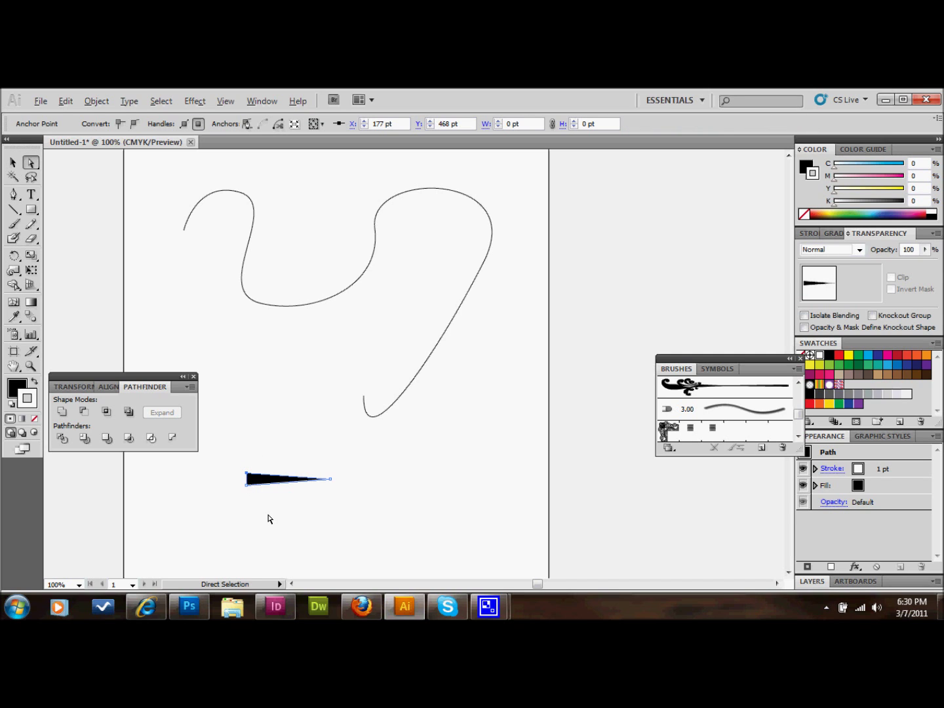
key("Down")
key("Down")
key("Down")
key("Down")
key("Down")
key("Down")
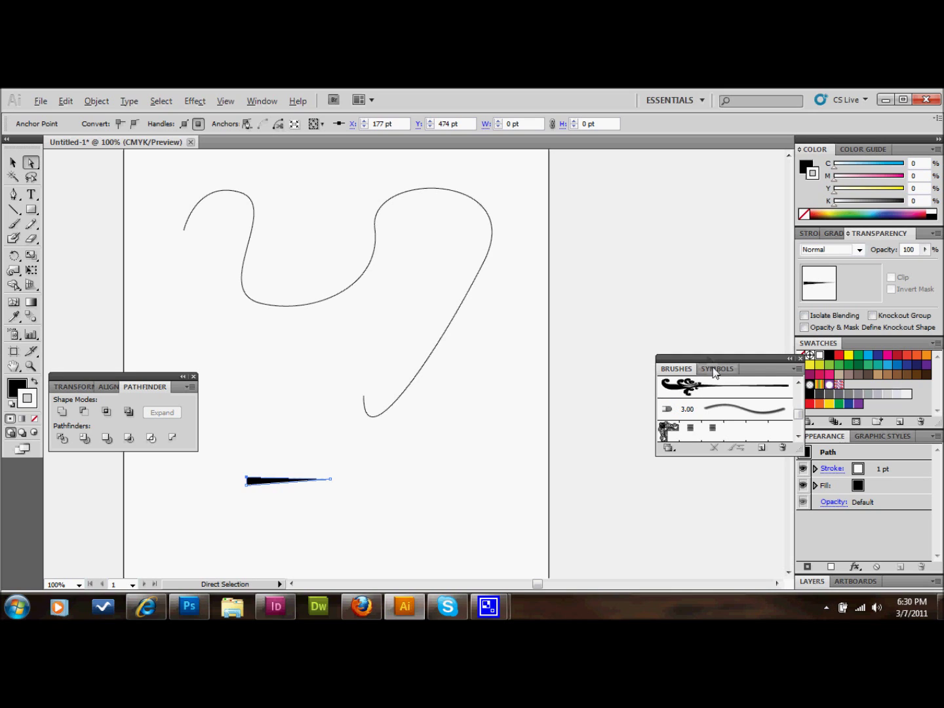
left_click(799, 360)
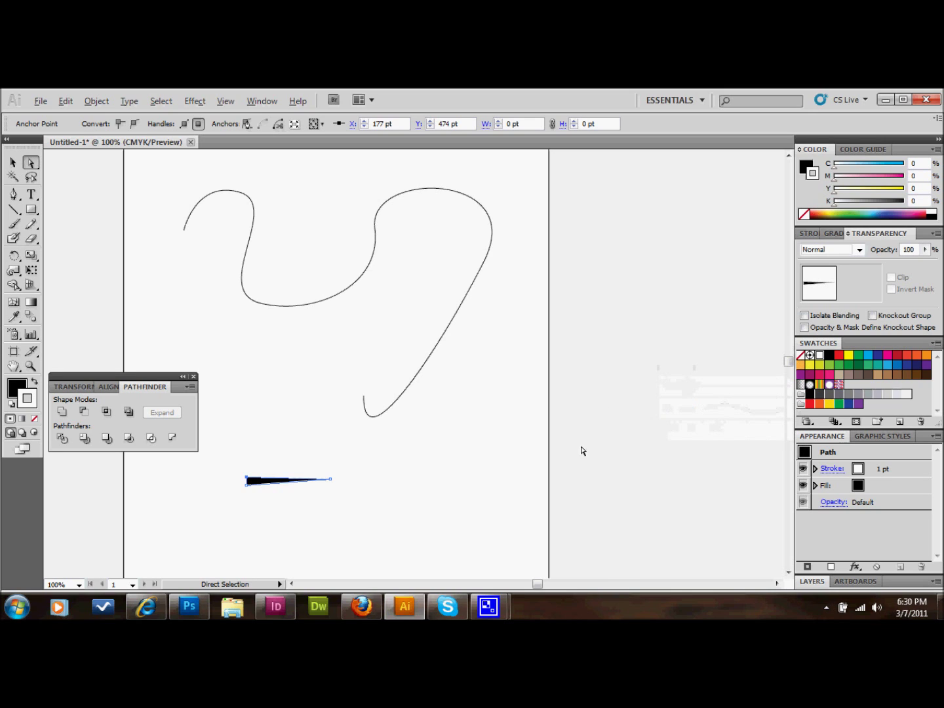
left_click(12, 162)
Bring up the Brushes panel via Window > Symbols and drag the black wedge into it as a new brush
left_click(377, 493)
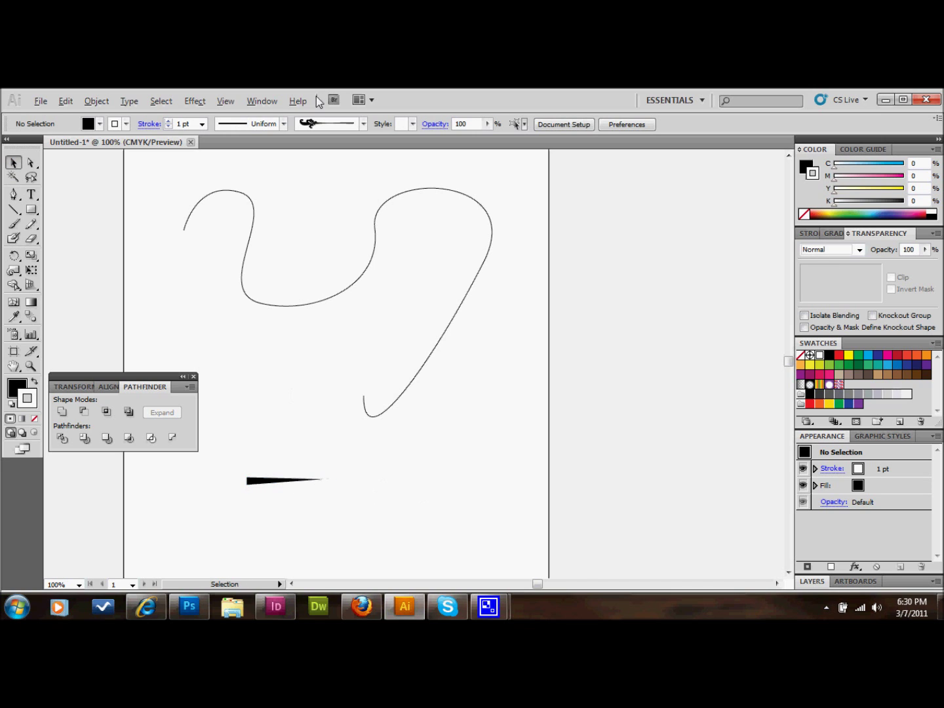
left_click(265, 102)
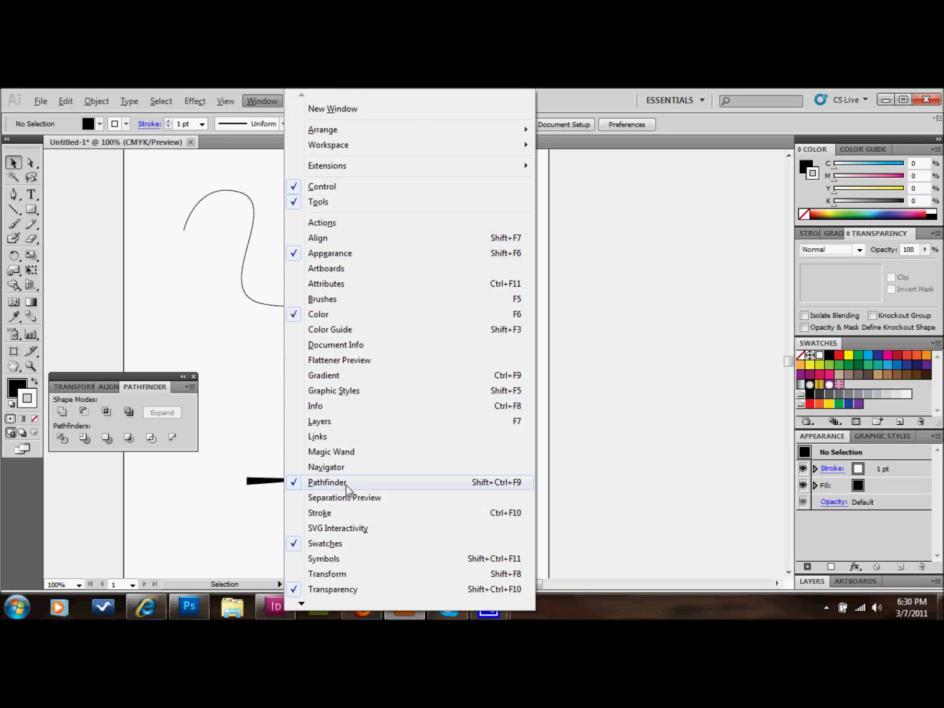
left_click(331, 559)
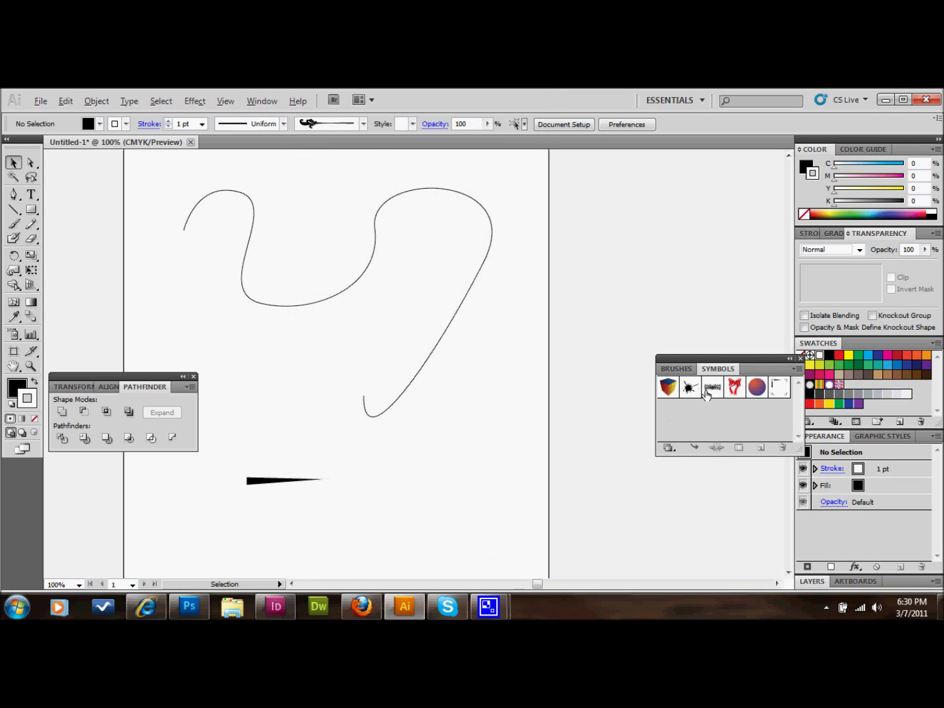
left_click(693, 371)
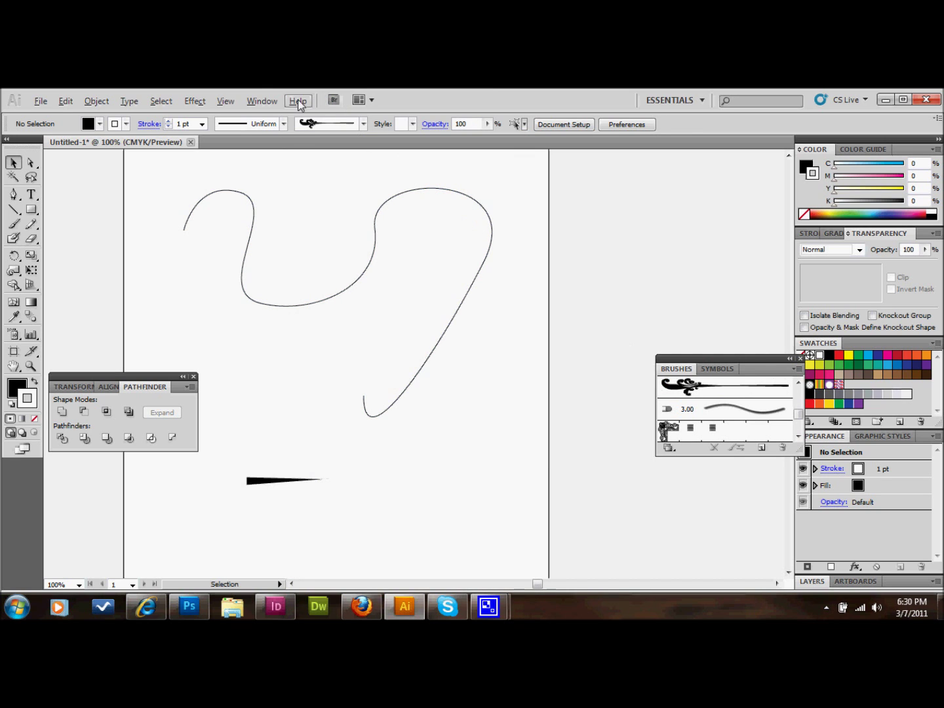
left_click(260, 101)
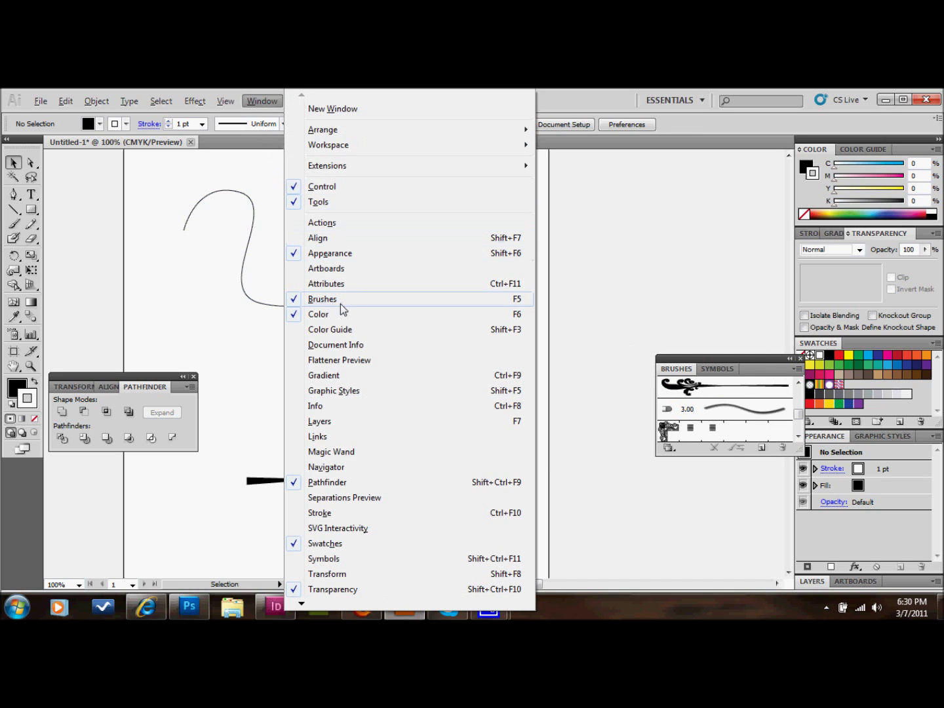
left_click(264, 193)
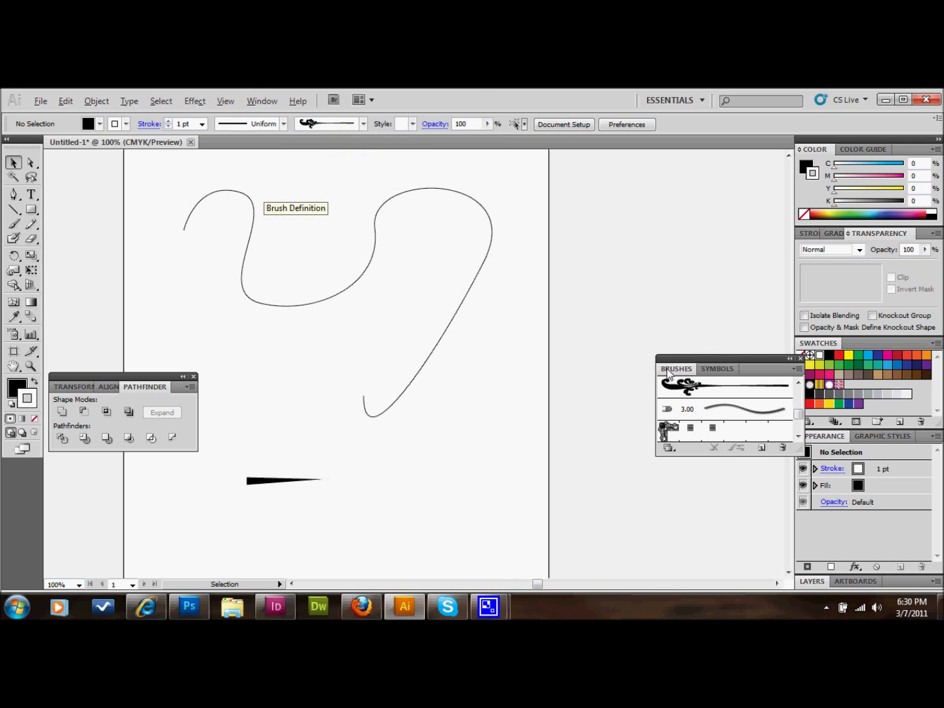
mouse_move(261, 484)
left_mouse_down()
mouse_move(627, 401)
mouse_move(693, 404)
left_mouse_up()
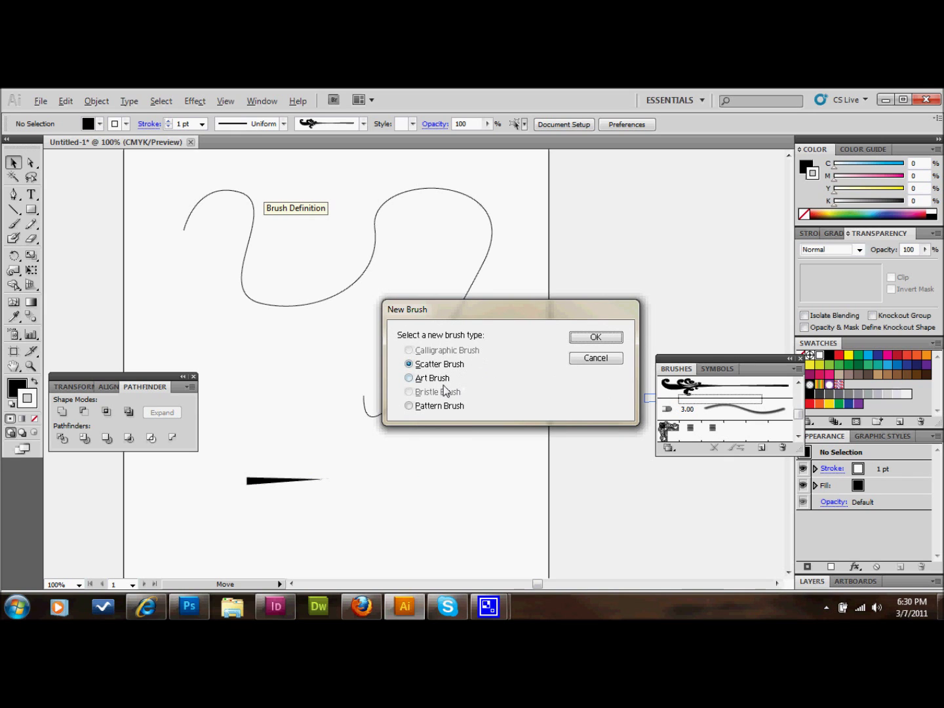
Create Art Brush 1 from the wedge with Stretch to Fit Stroke Length and Tints colorization
left_click(409, 378)
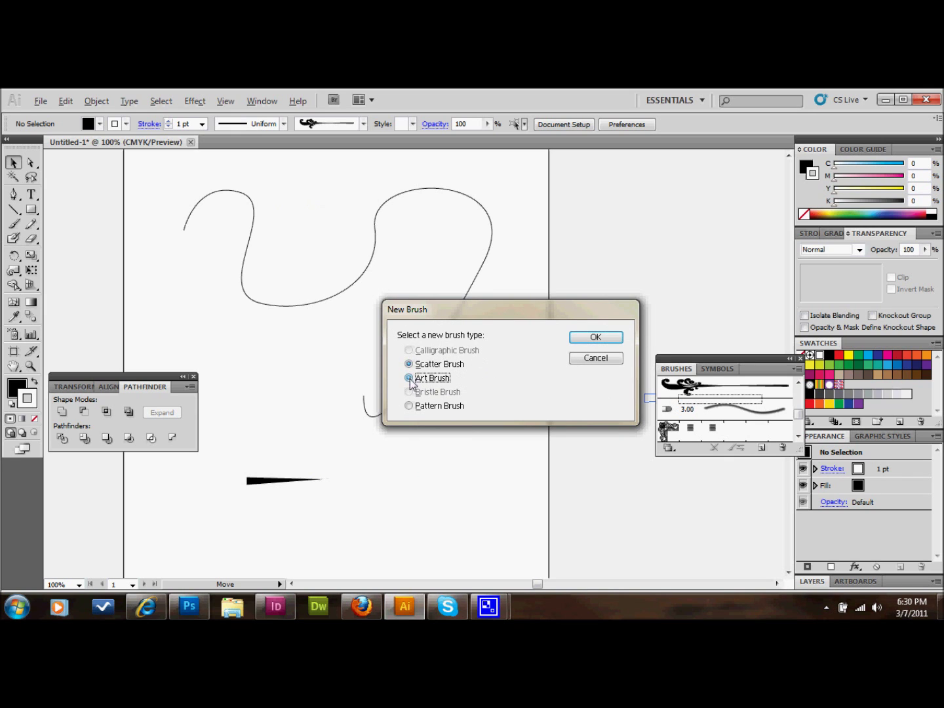
left_click(583, 337)
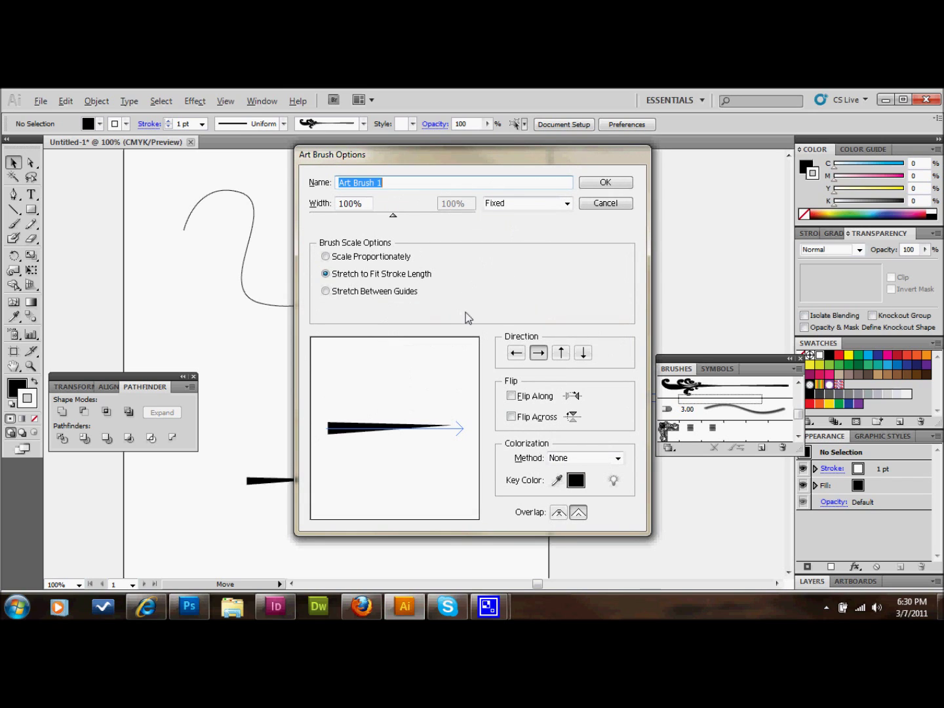
left_click(616, 459)
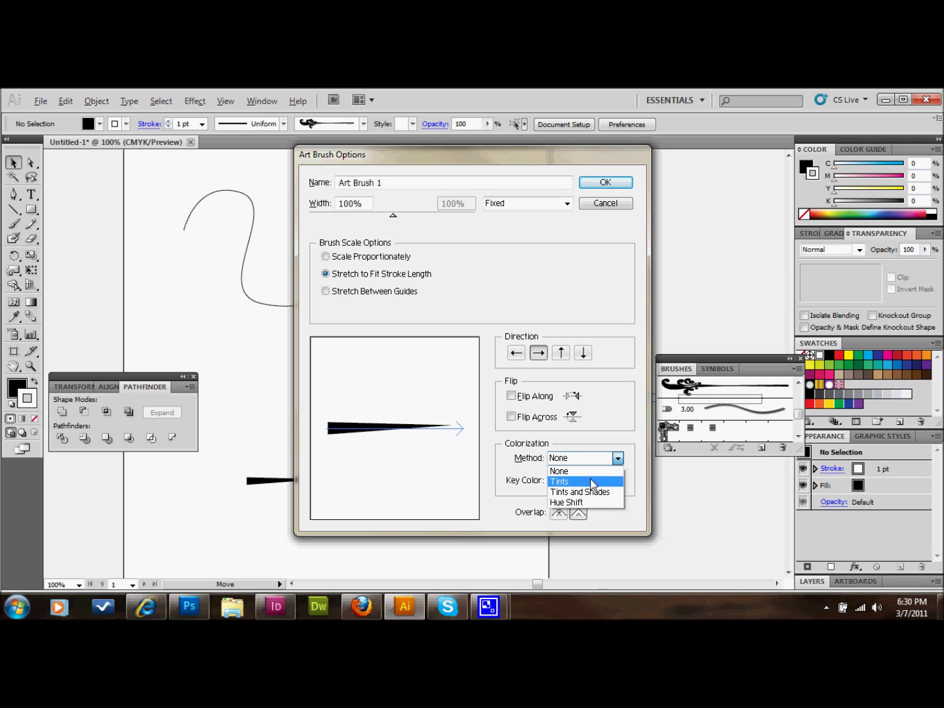
left_click(592, 480)
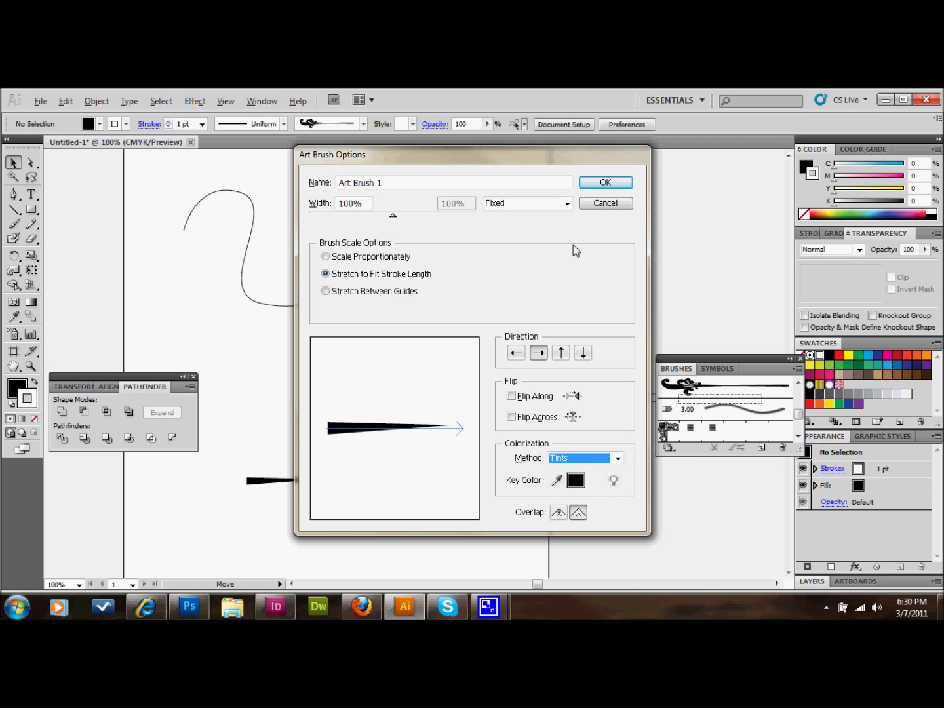
left_click(605, 185)
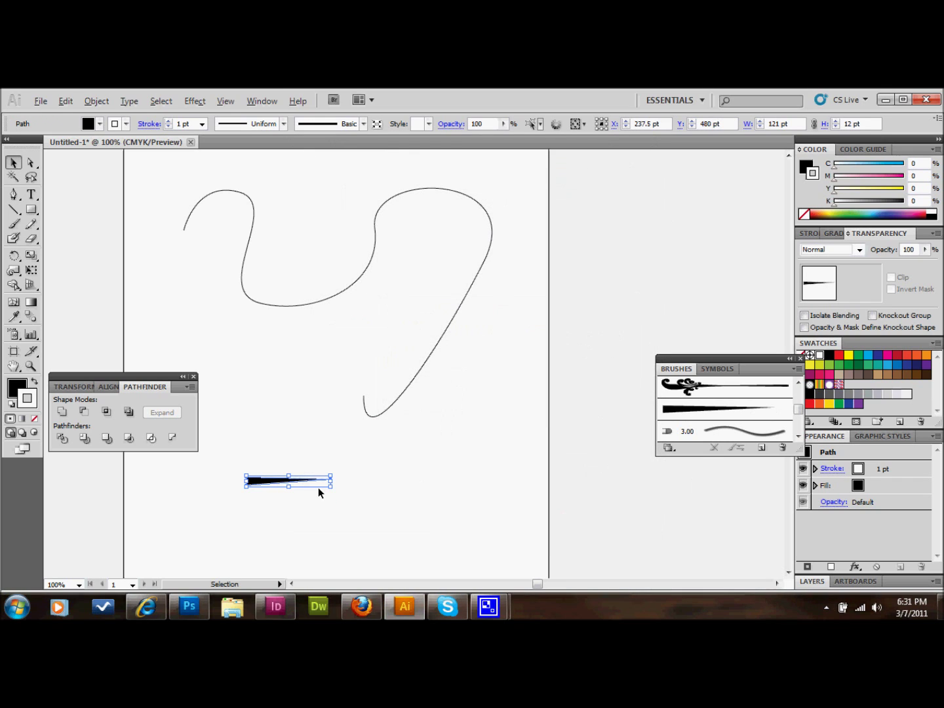
Delete the sample wedge and apply Art Brush 1 to the S-curve vine
key("Delete")
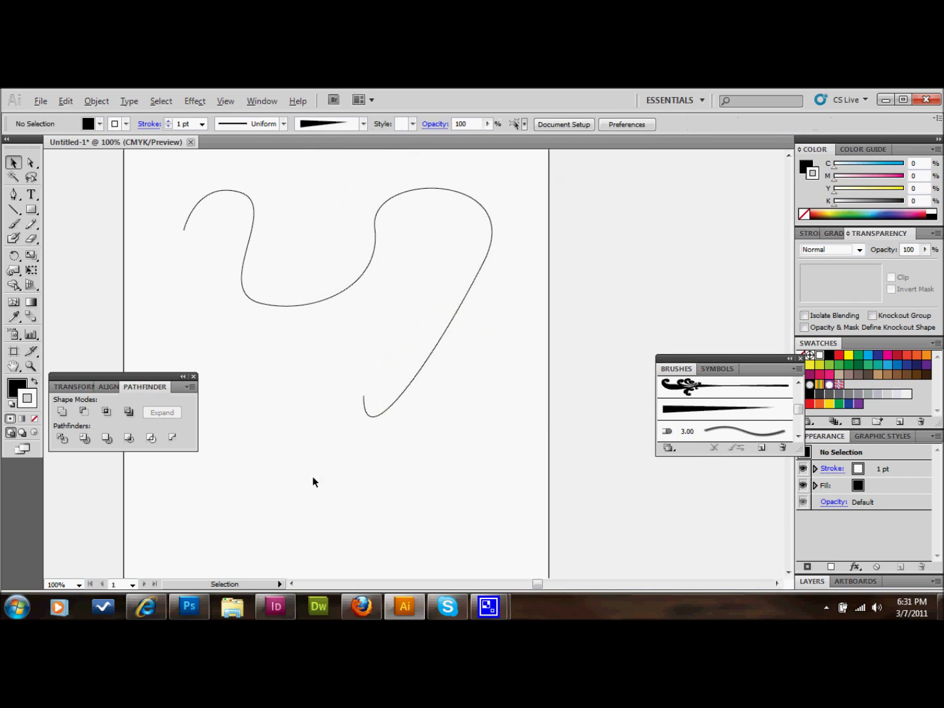
left_click(321, 297)
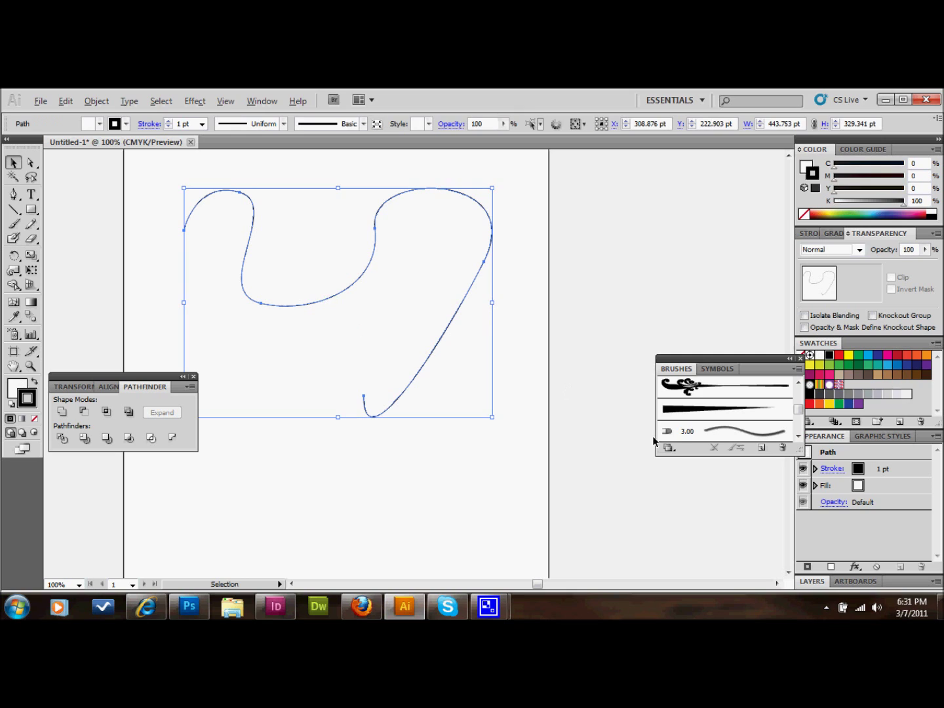
left_click(684, 411)
left_click(422, 470)
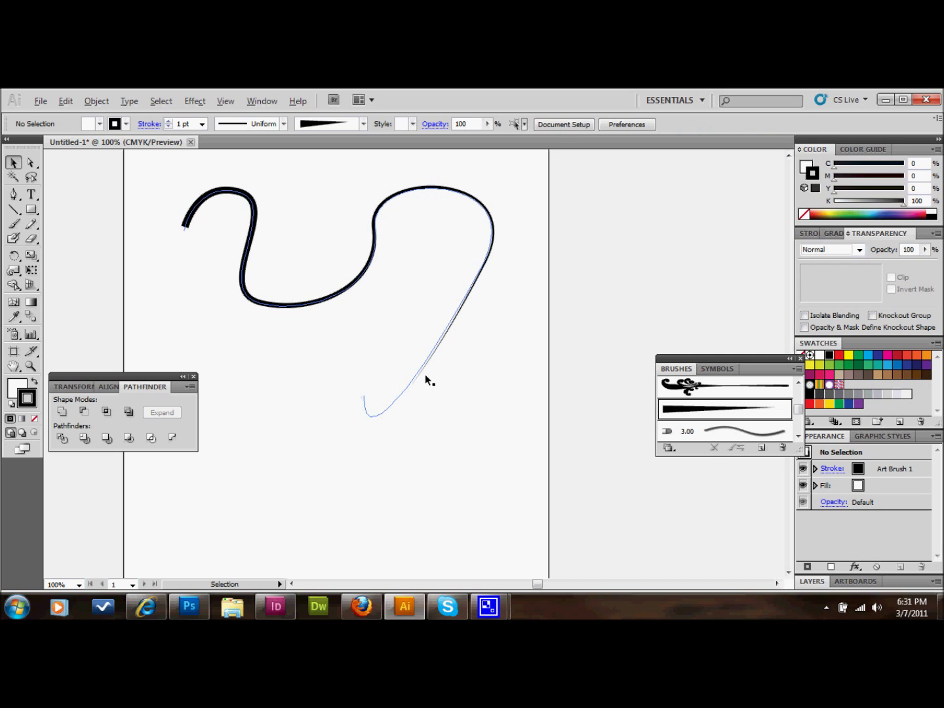
left_click(13, 272)
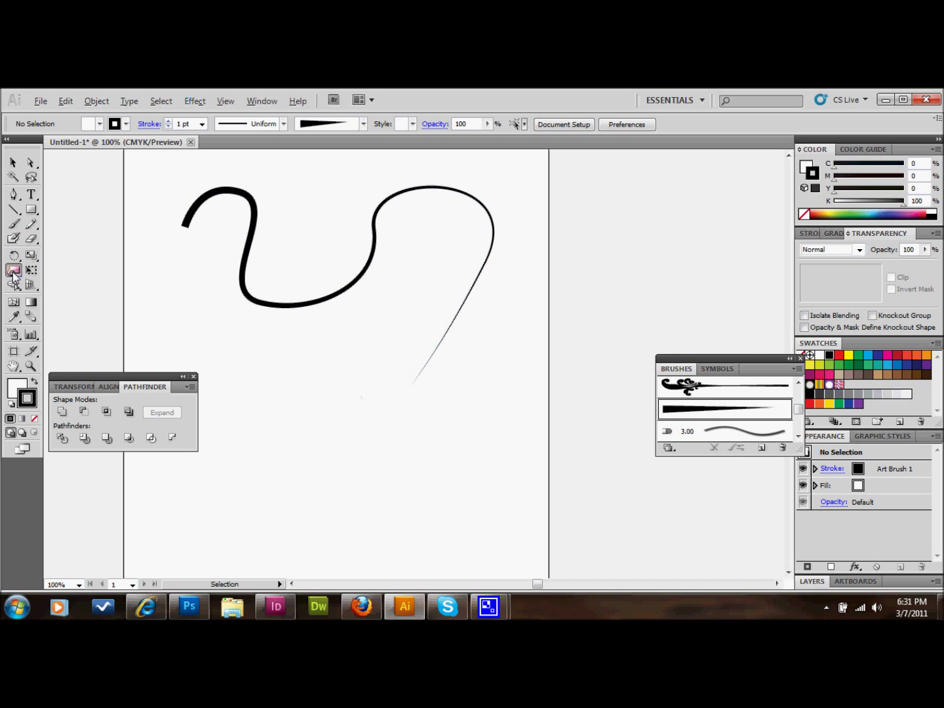
left_click(13, 275)
left_click(14, 274)
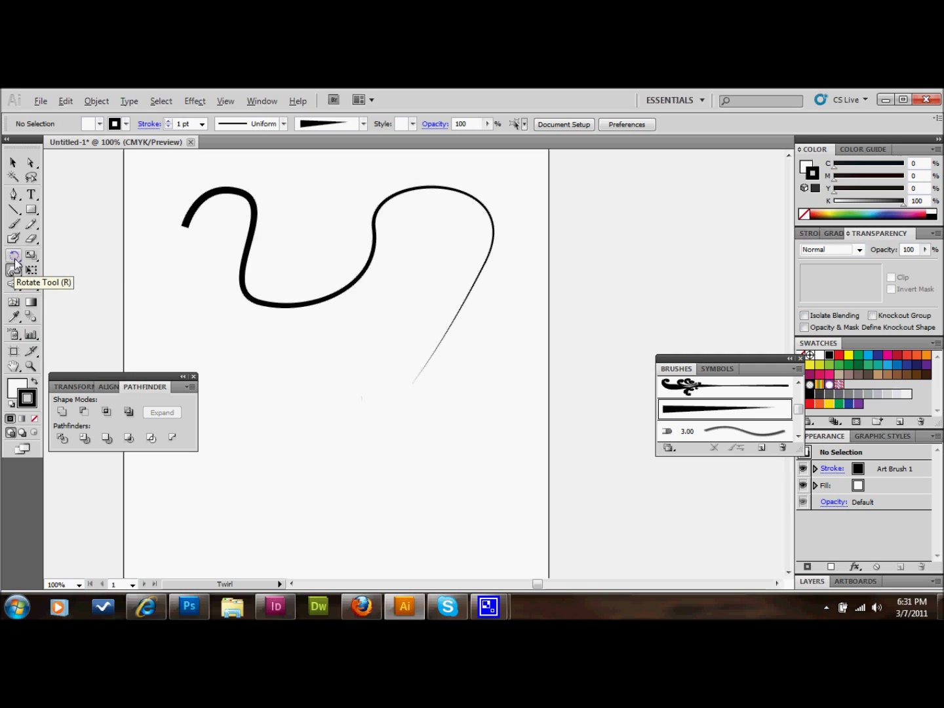
left_click(13, 273)
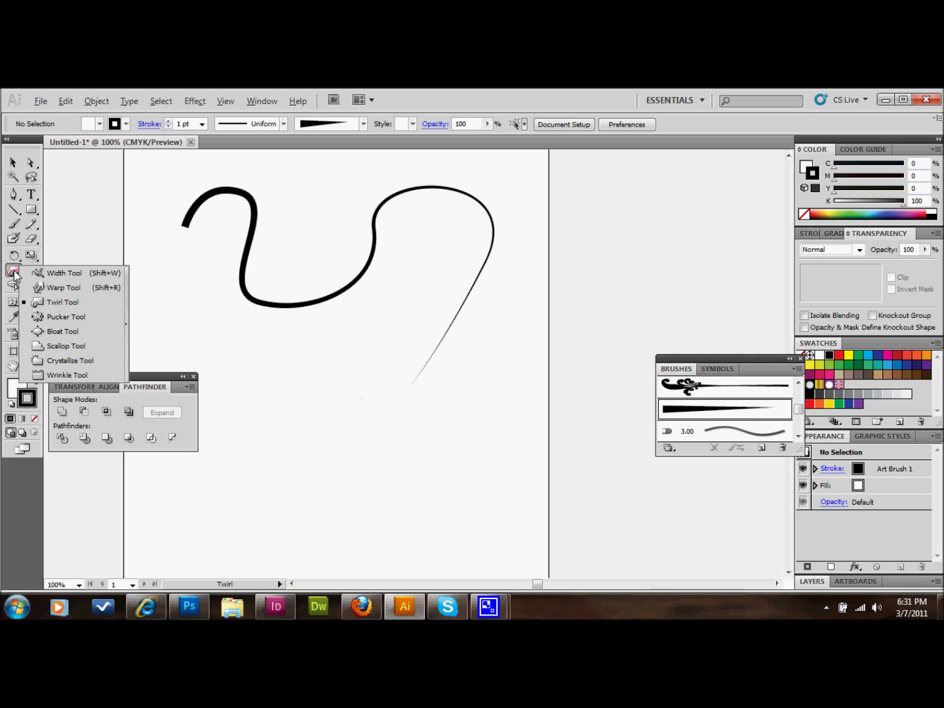
left_click(56, 273)
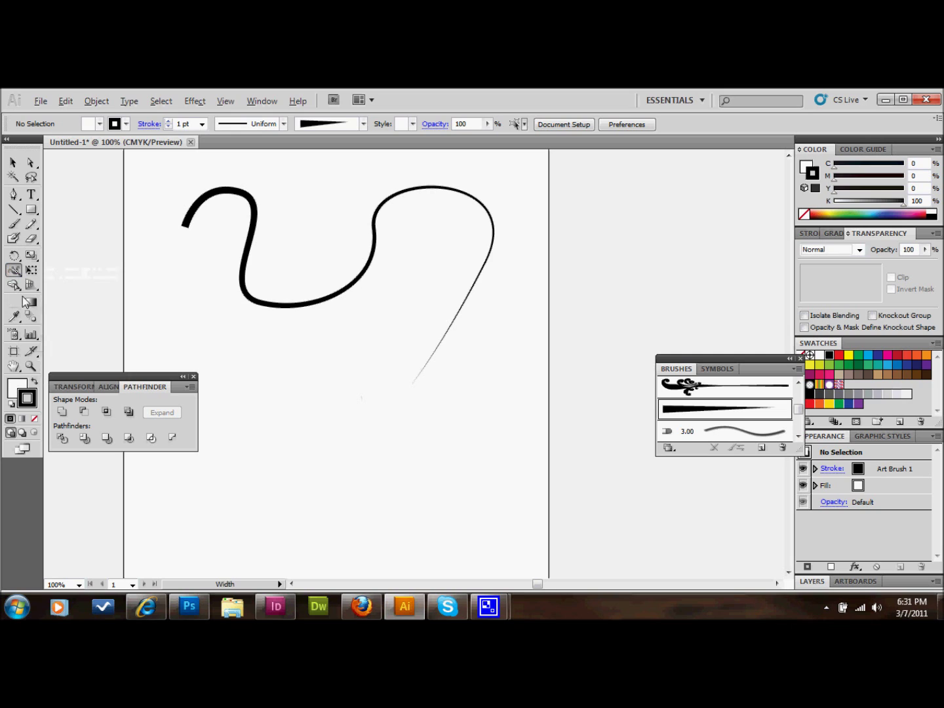
left_click(15, 274)
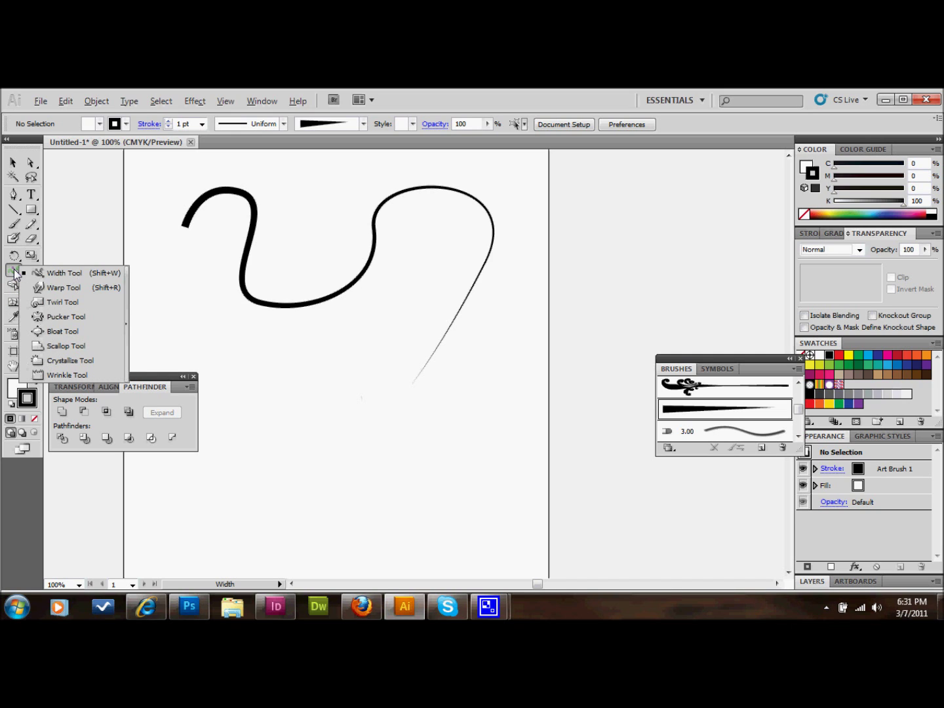
left_click(62, 302)
mouse_move(391, 357)
left_mouse_down()
mouse_move(381, 372)
mouse_move(393, 362)
left_mouse_up()
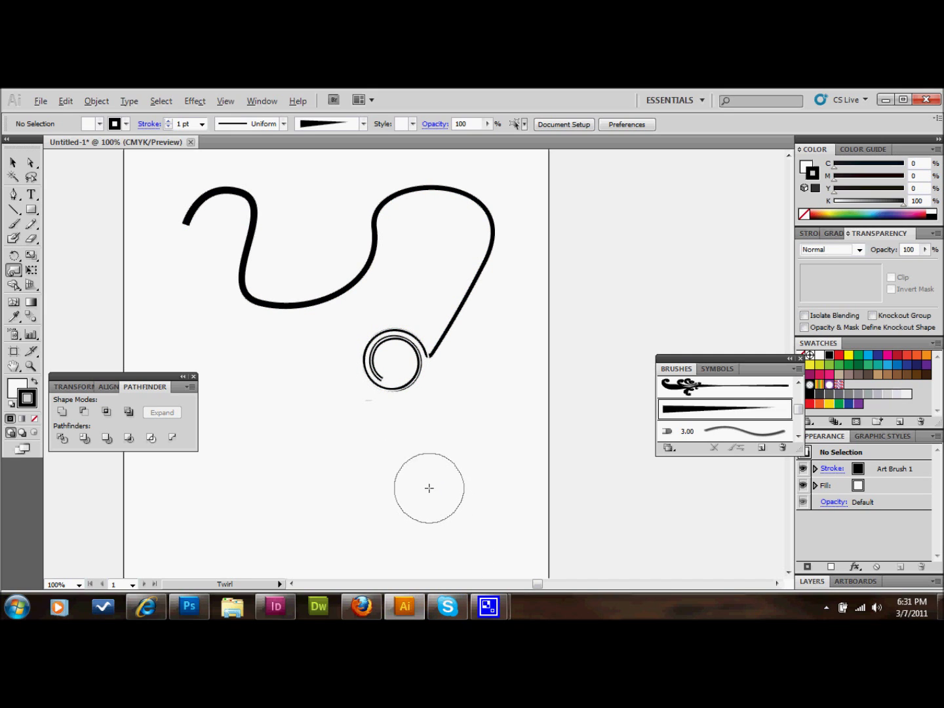
key("v")
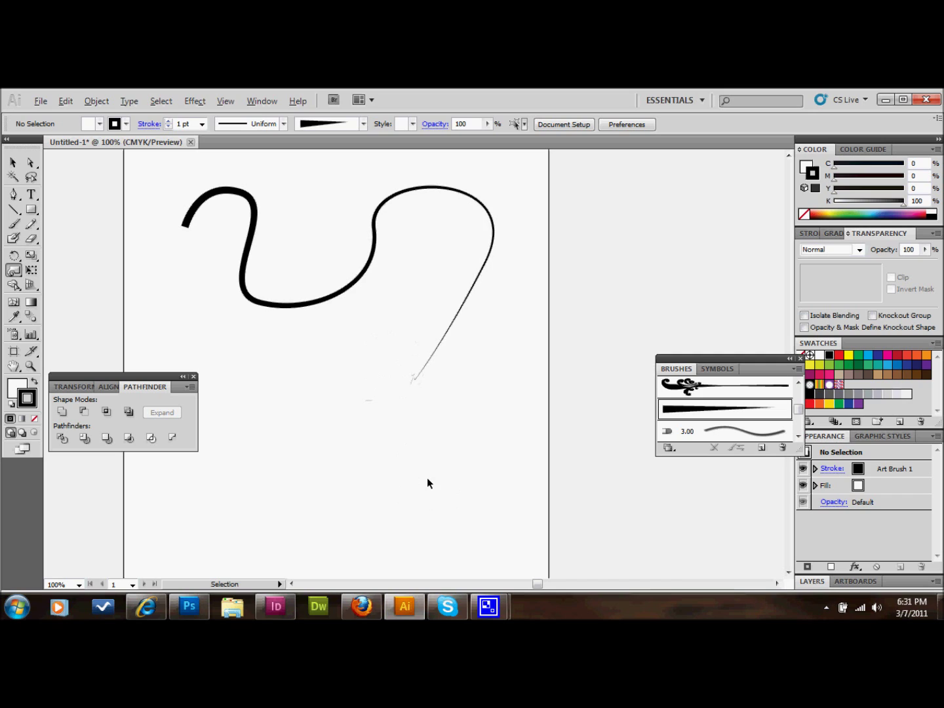
key("b")
left_click(31, 240)
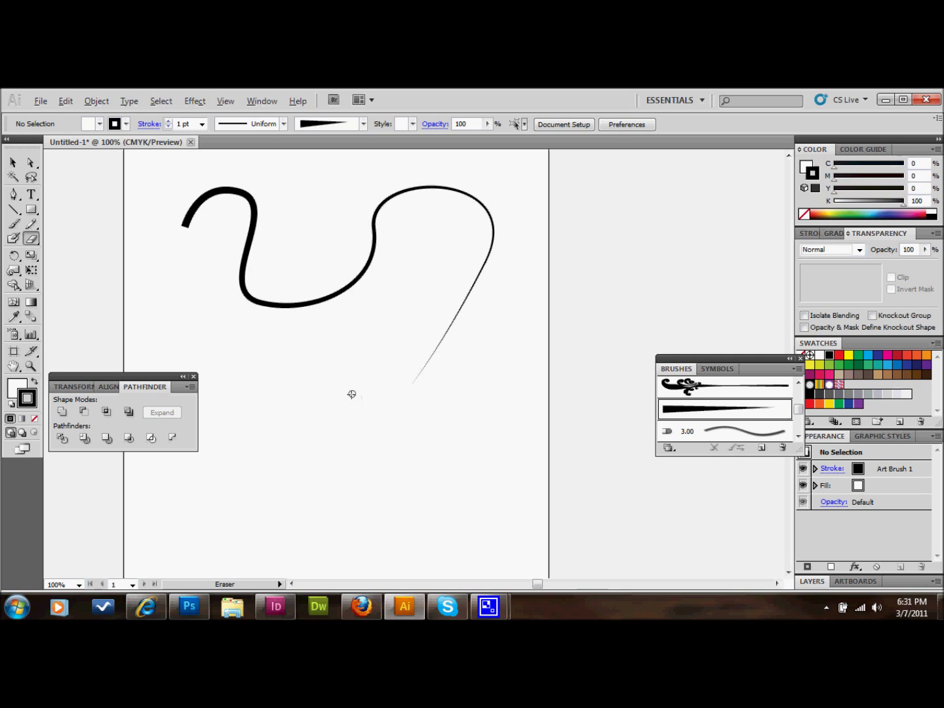
key("bracketright")
key("bracketright")
key("bracketright")
key("bracketright")
key("bracketright")
key("bracketright")
key("bracketright")
key("bracketright")
key("bracketright")
key("bracketright")
mouse_move(437, 451)
left_mouse_down()
mouse_move(327, 379)
mouse_move(381, 445)
mouse_move(398, 428)
mouse_move(374, 408)
left_mouse_up()
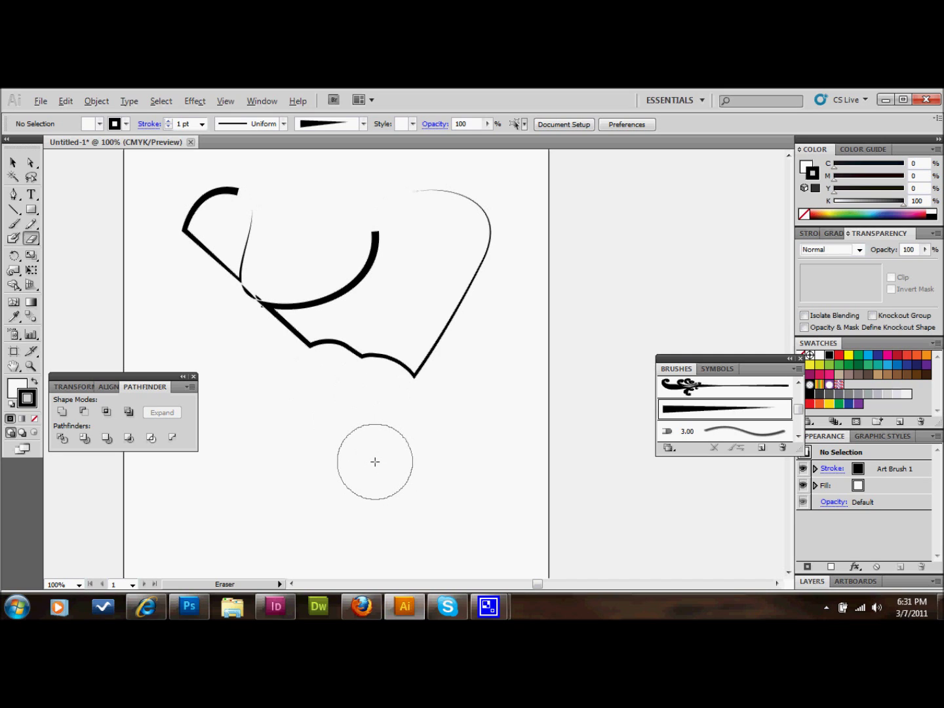
key("ctrl+z")
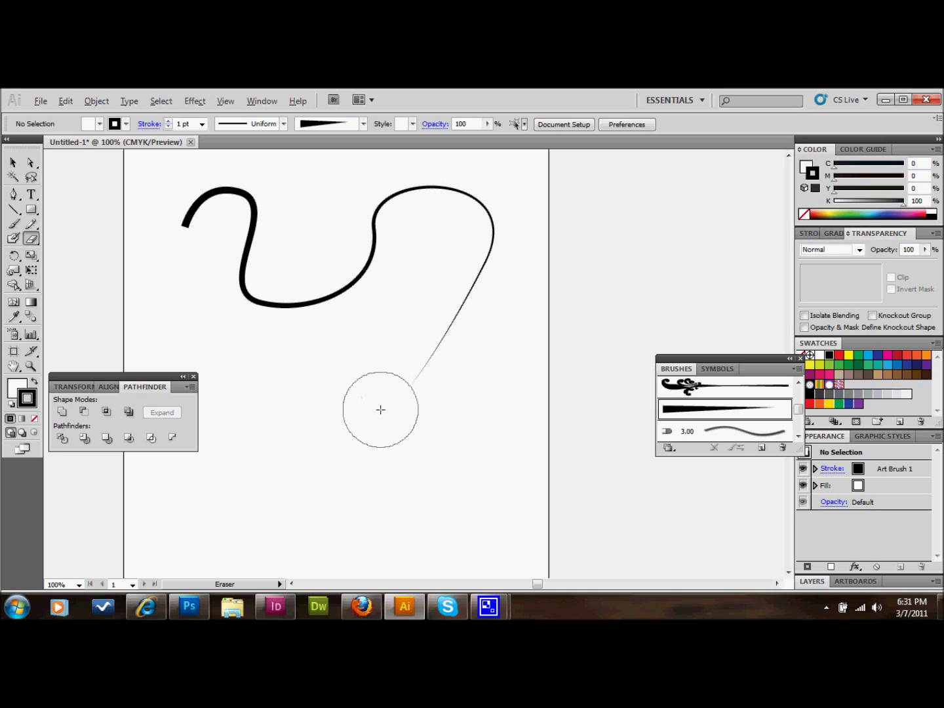
left_click(380, 406)
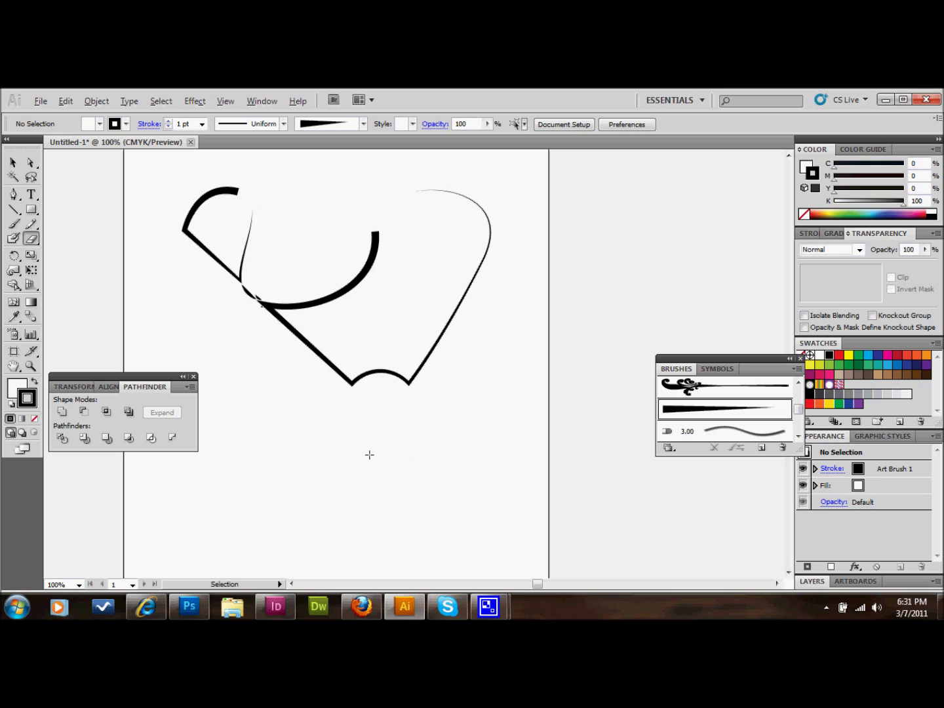
key("ctrl+z")
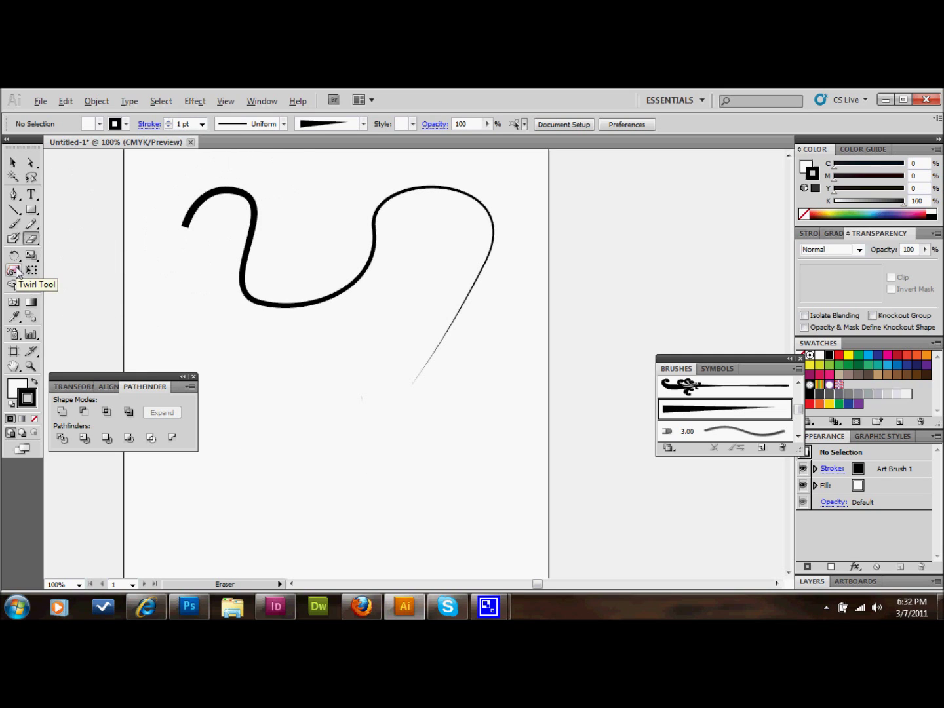
Delete the bottom anchor of the vine's hooked tail with the Delete Anchor Point tool
left_click(30, 162)
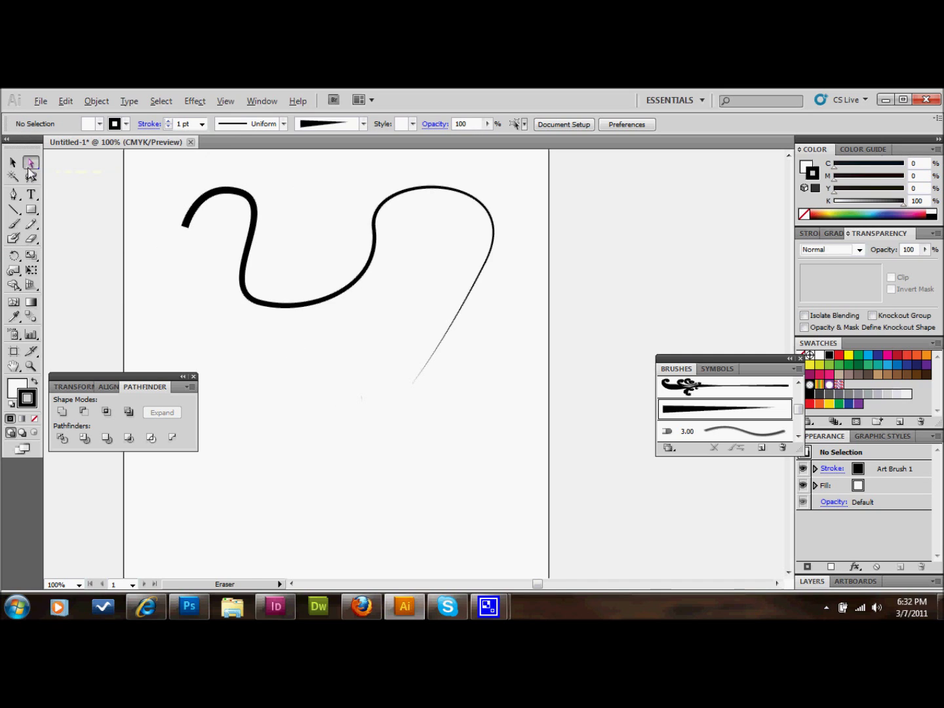
left_click_drag(301, 385, 422, 503)
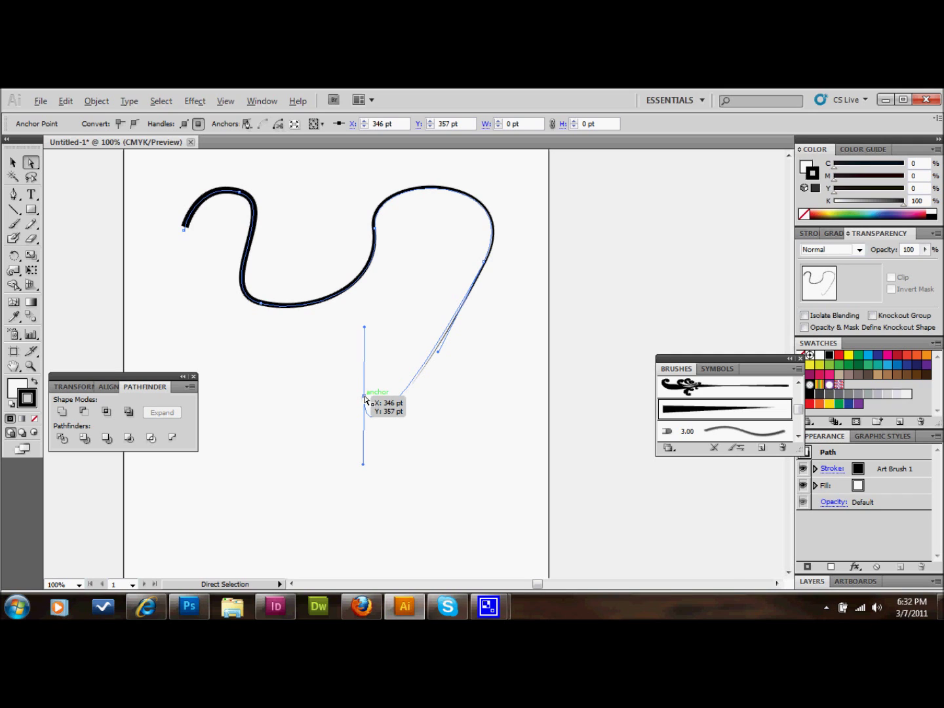
key("minus")
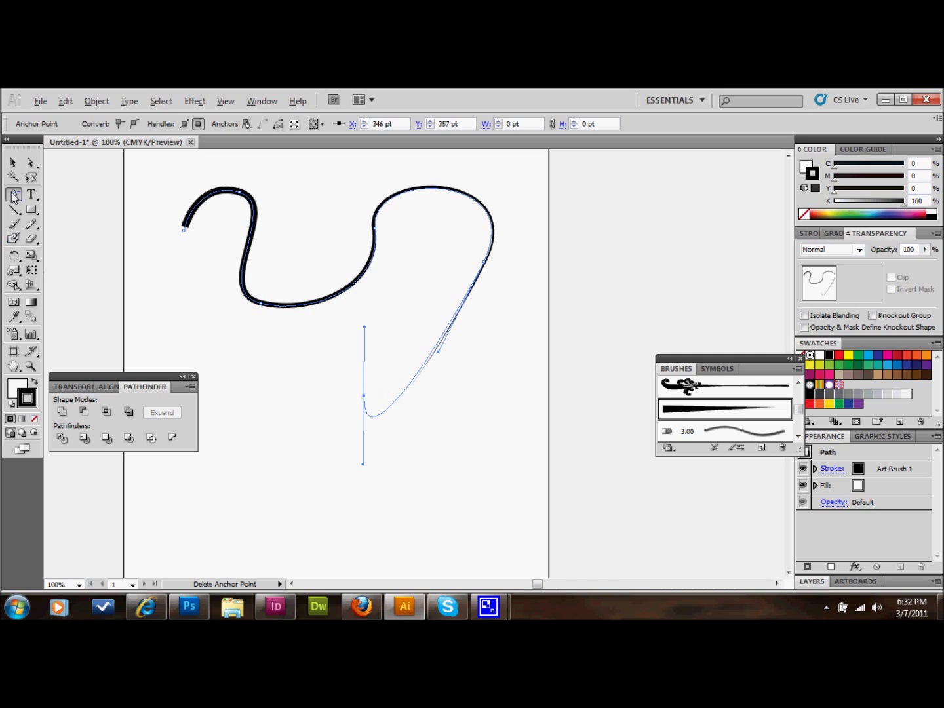
left_click(363, 398)
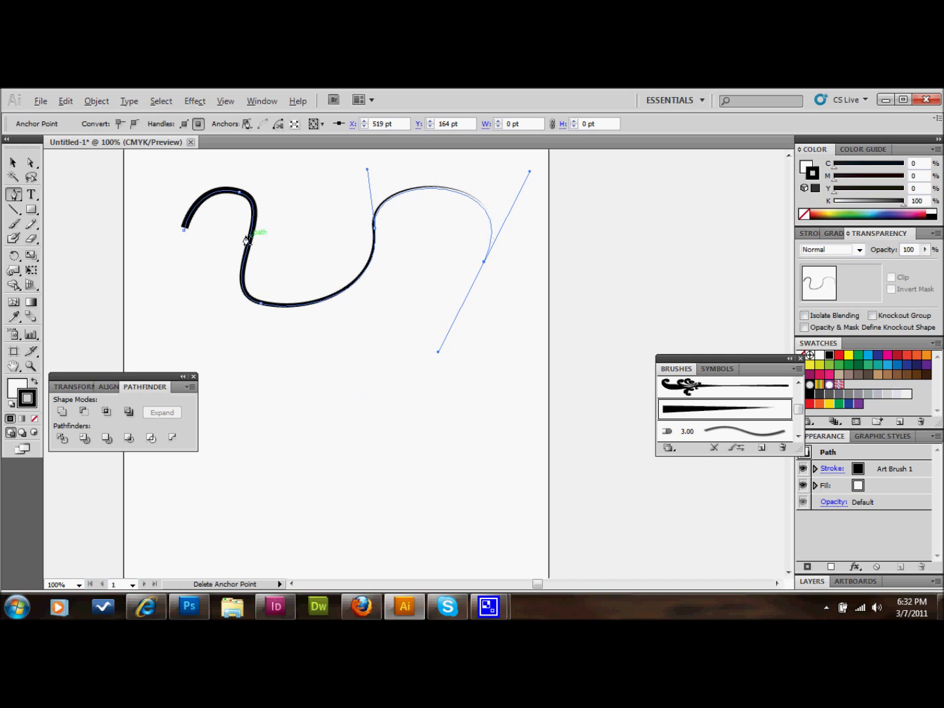
key("v")
left_click(368, 376)
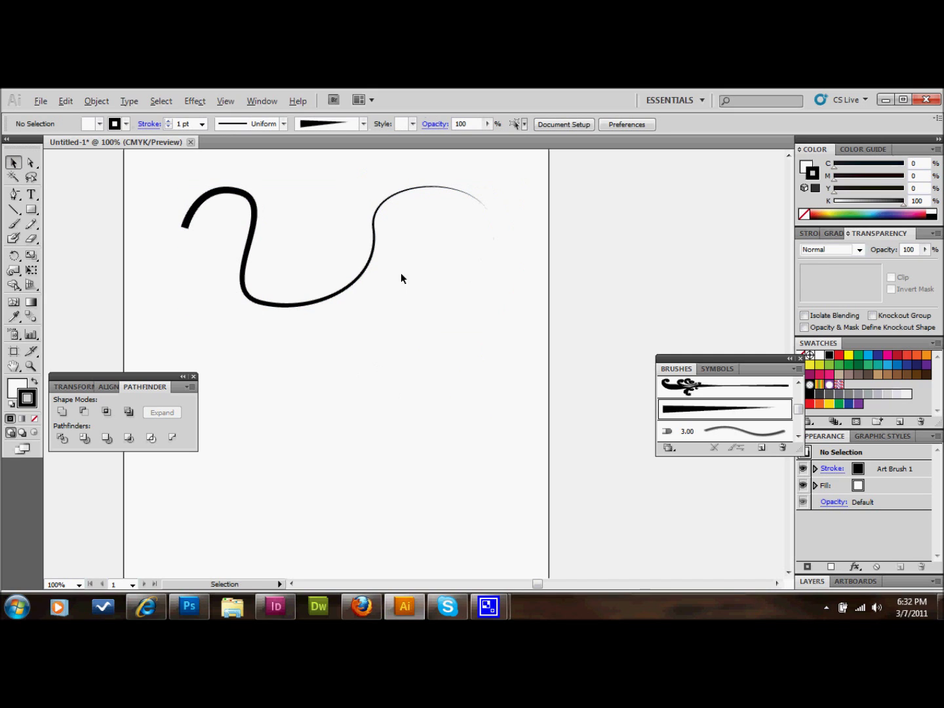
Try several Twirl-tool curls on the vine's right tail, undoing each attempt
left_click(13, 270)
mouse_move(514, 246)
left_mouse_down()
mouse_move(474, 246)
mouse_move(455, 224)
mouse_move(445, 244)
mouse_move(452, 261)
mouse_move(466, 230)
left_mouse_up()
key("ctrl+z")
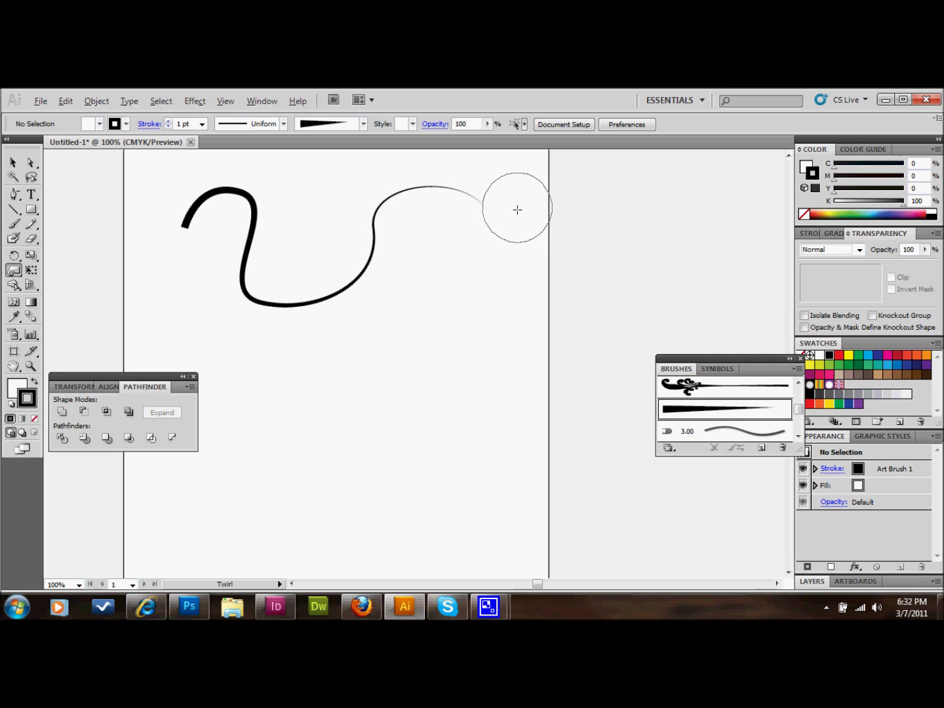
left_click_drag(519, 220, 519, 219)
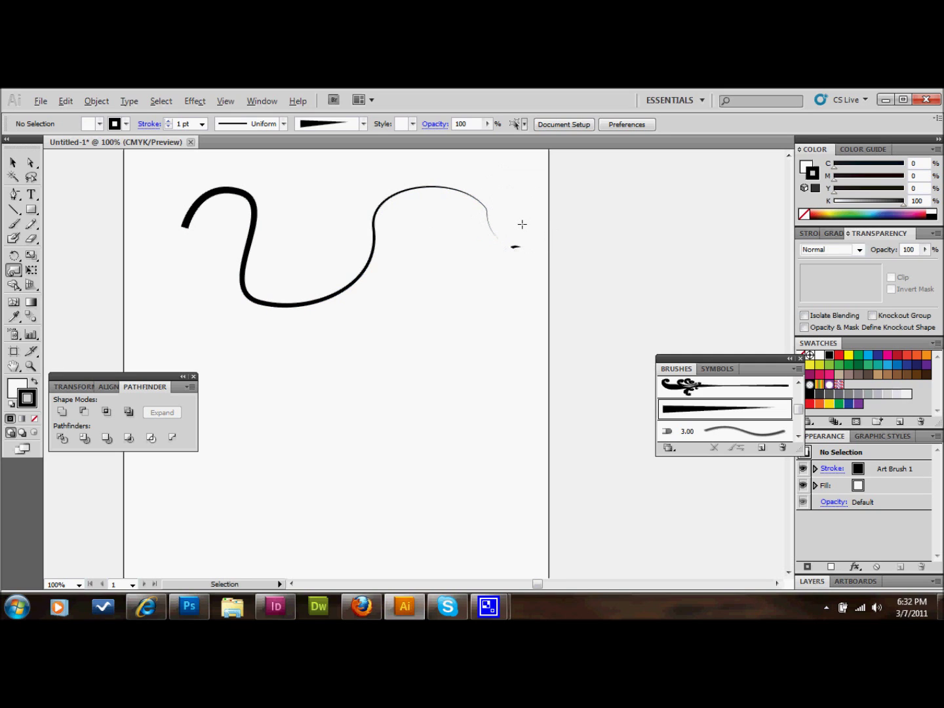
key("ctrl+z")
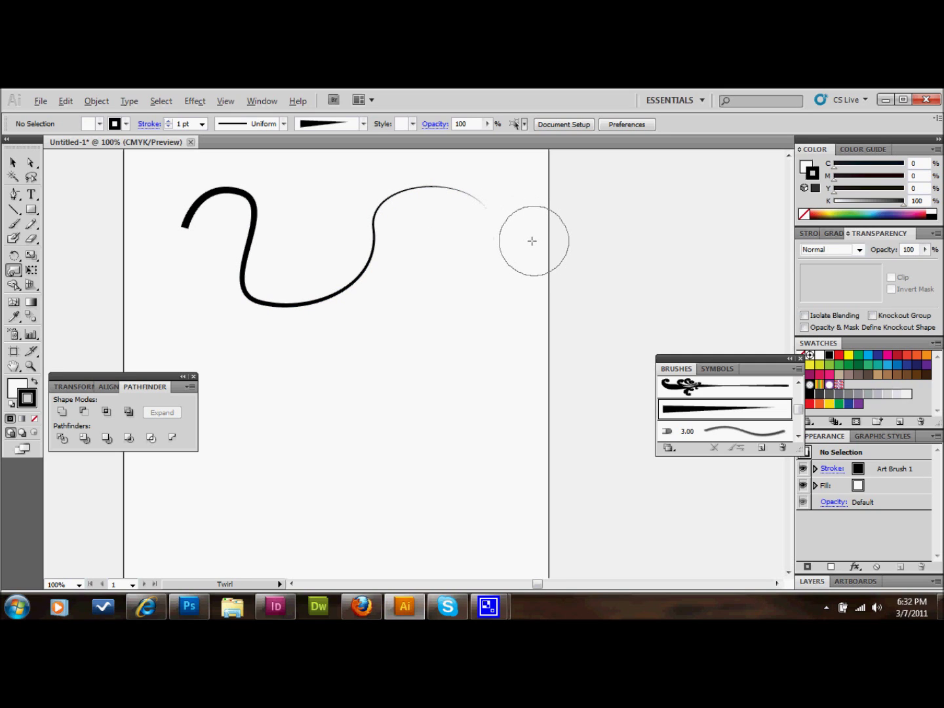
left_click_drag(518, 251, 520, 253)
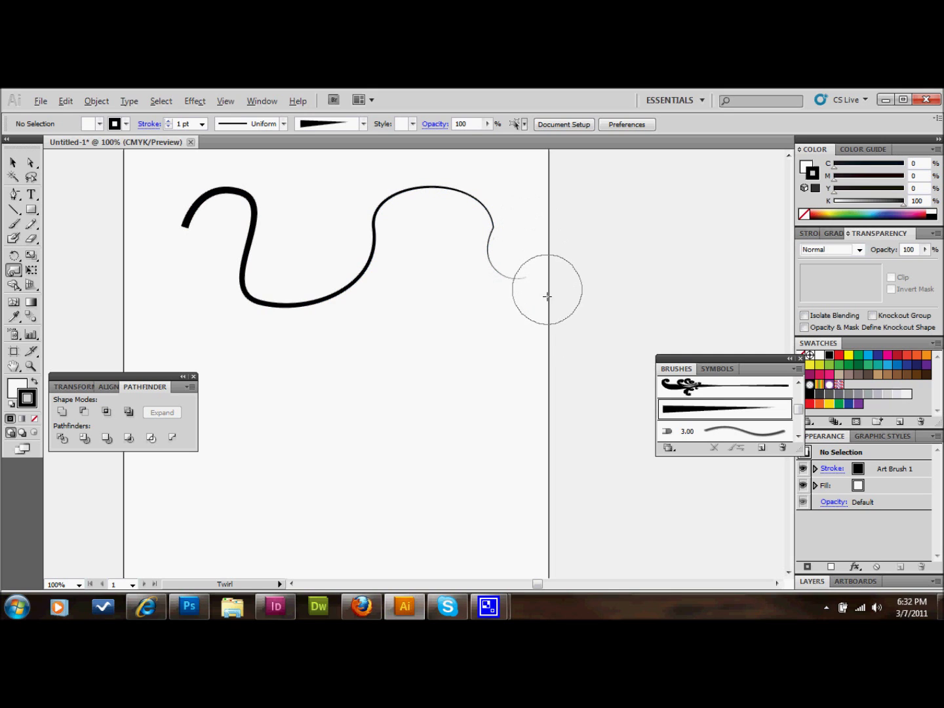
key("ctrl+z")
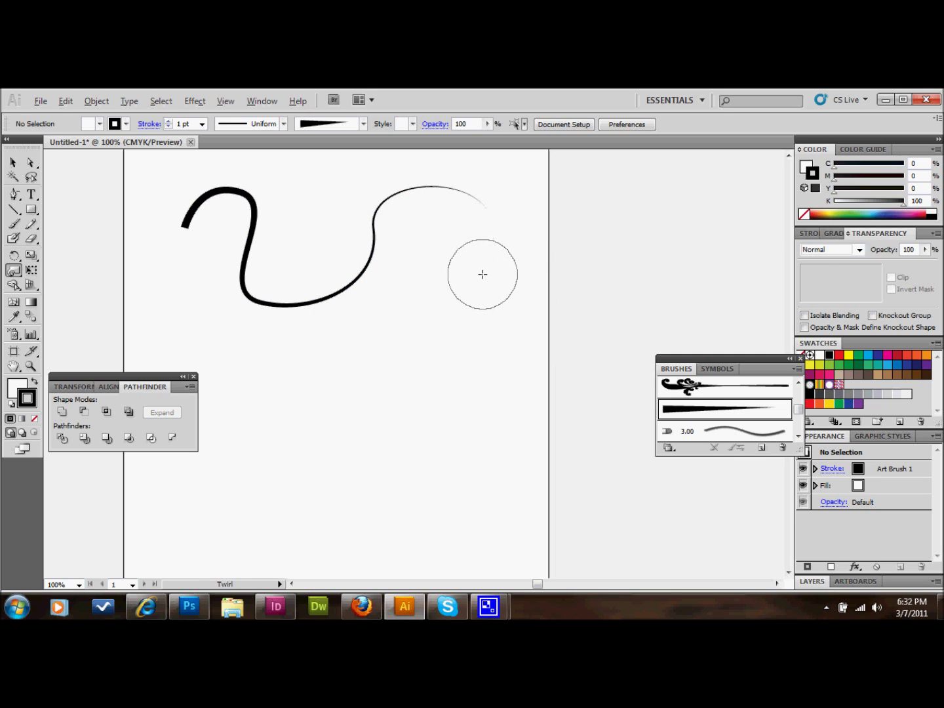
left_click_drag(484, 274, 487, 271)
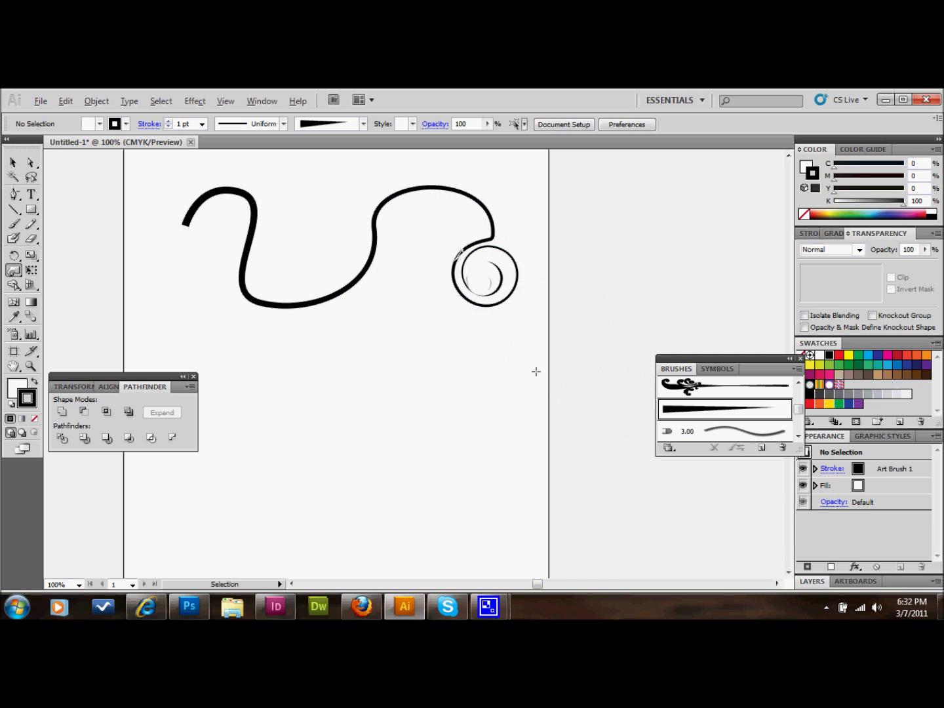
key("ctrl+z")
key("ctrl+z")
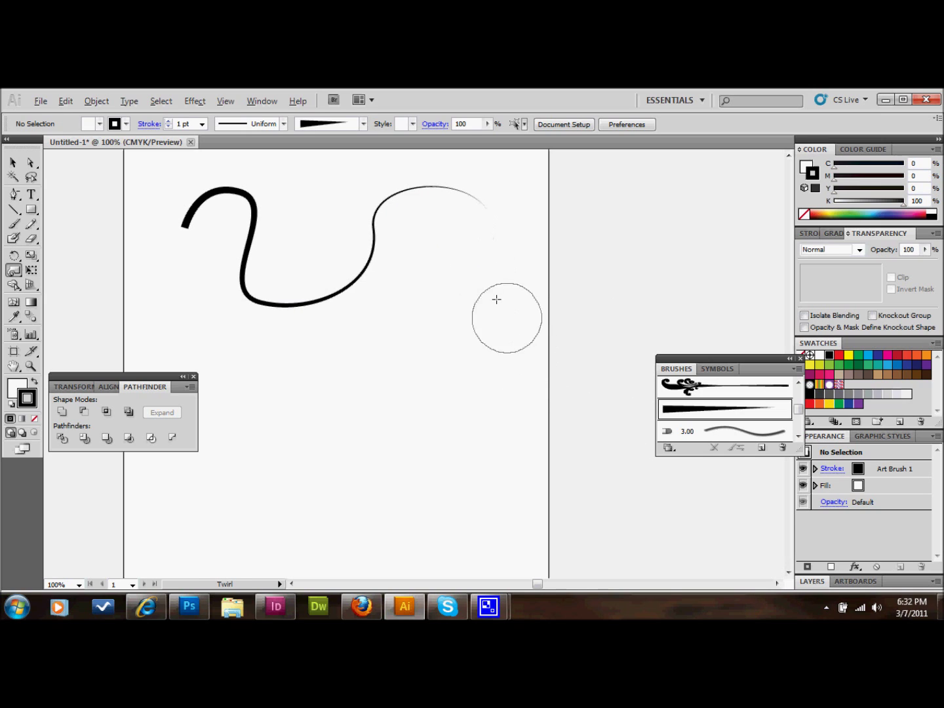
Twirl the tail end again until it forms a small round spiral curl
left_click_drag(489, 227, 514, 233)
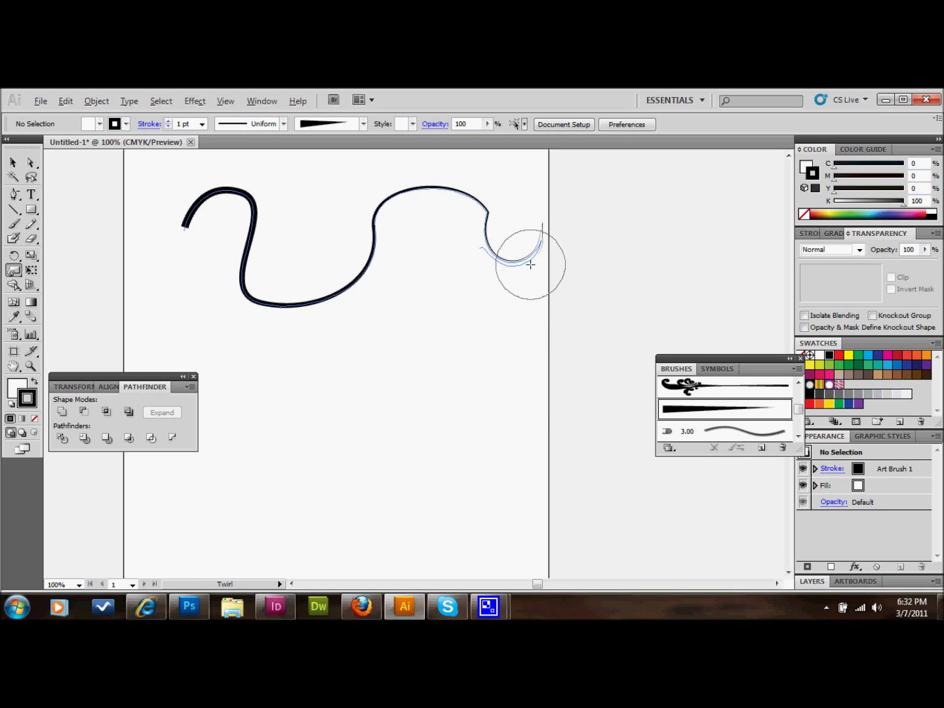
key("ctrl+z")
key("ctrl+z")
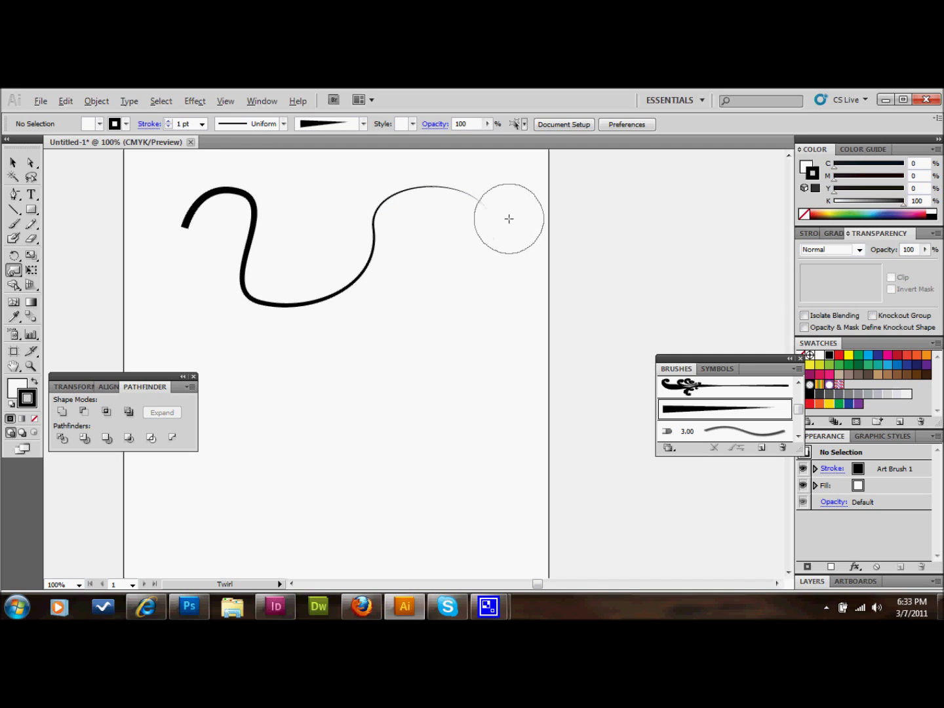
left_click_drag(505, 217, 509, 218)
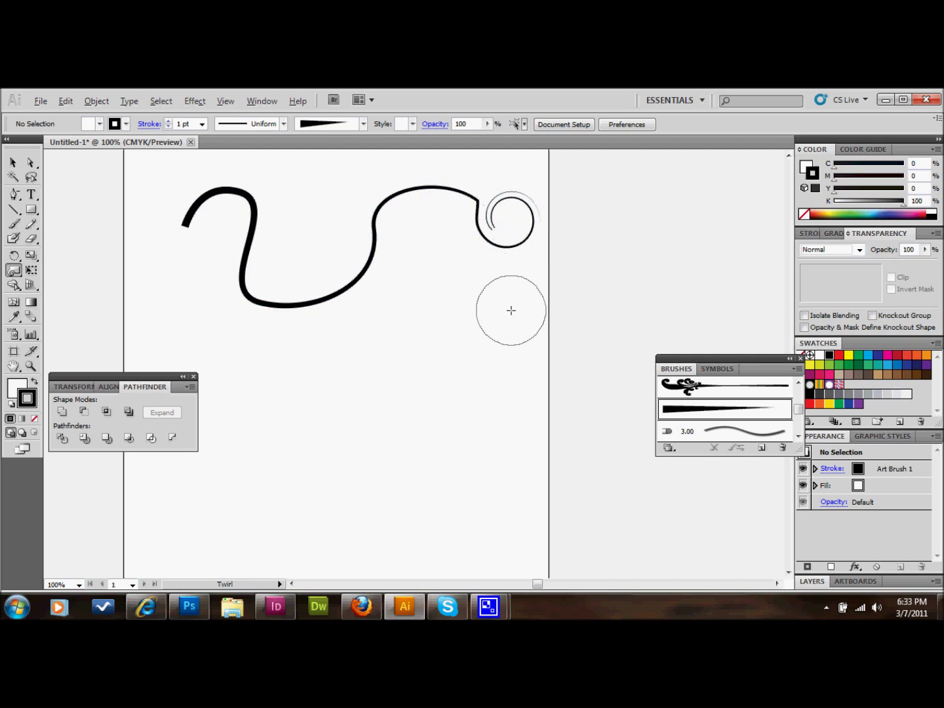
key("ctrl+z")
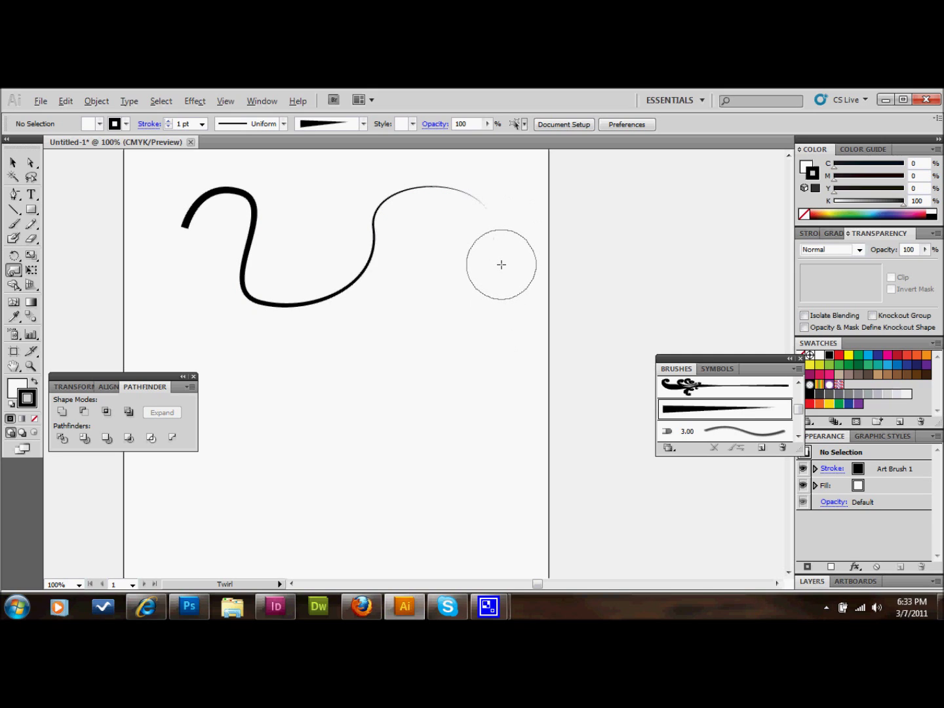
mouse_move(502, 264)
left_mouse_down()
mouse_move(499, 253)
mouse_move(506, 269)
left_mouse_up()
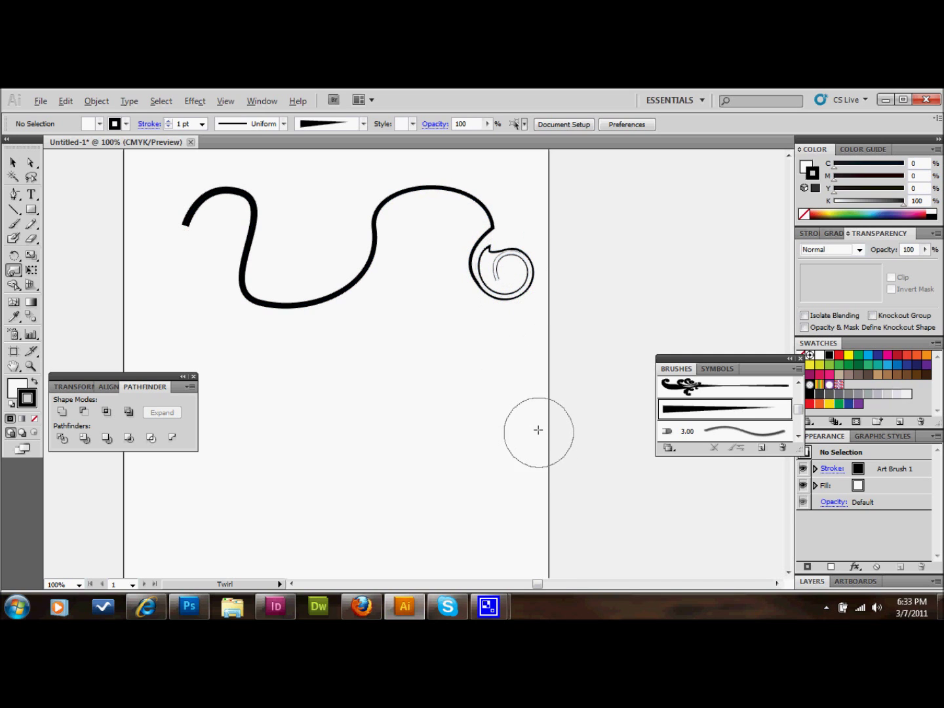
key("v")
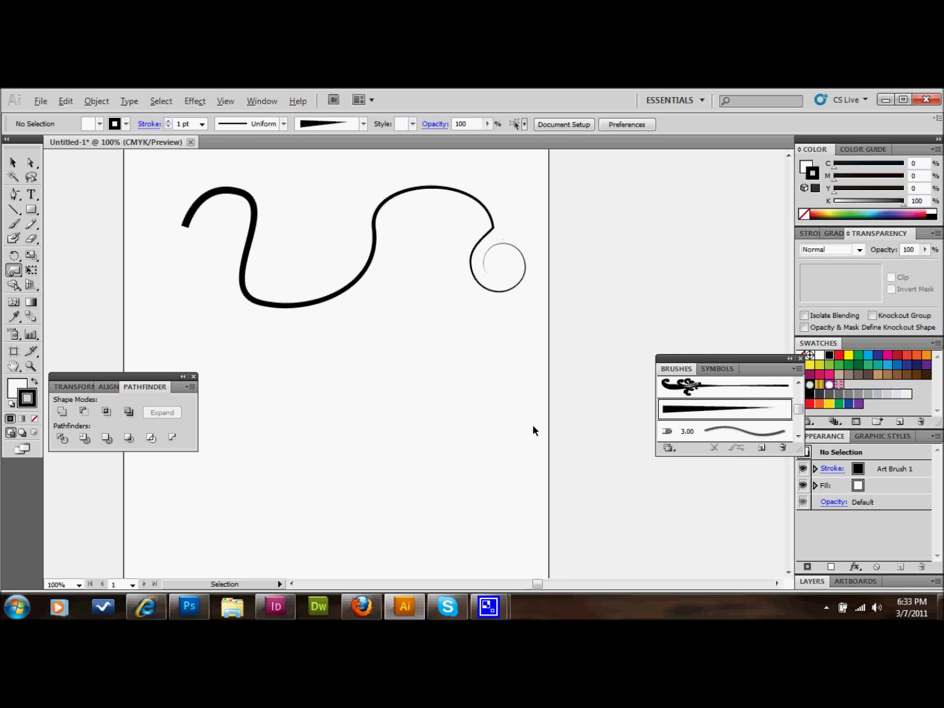
left_click_drag(492, 269, 413, 215)
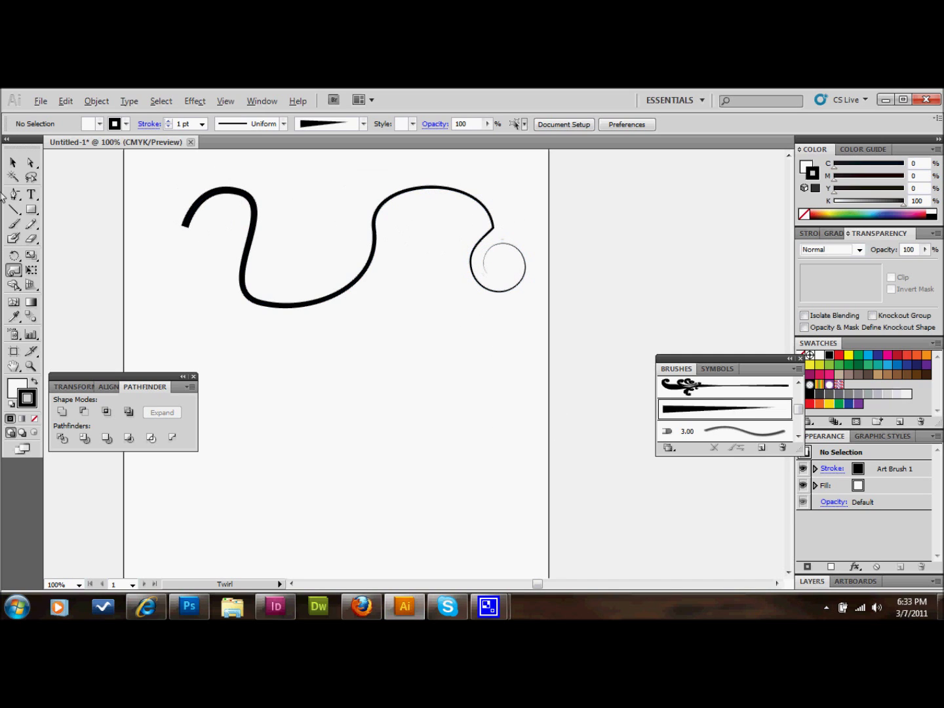
Delete two anchors just before the curl to straighten the vine's entry into it
left_click(35, 162)
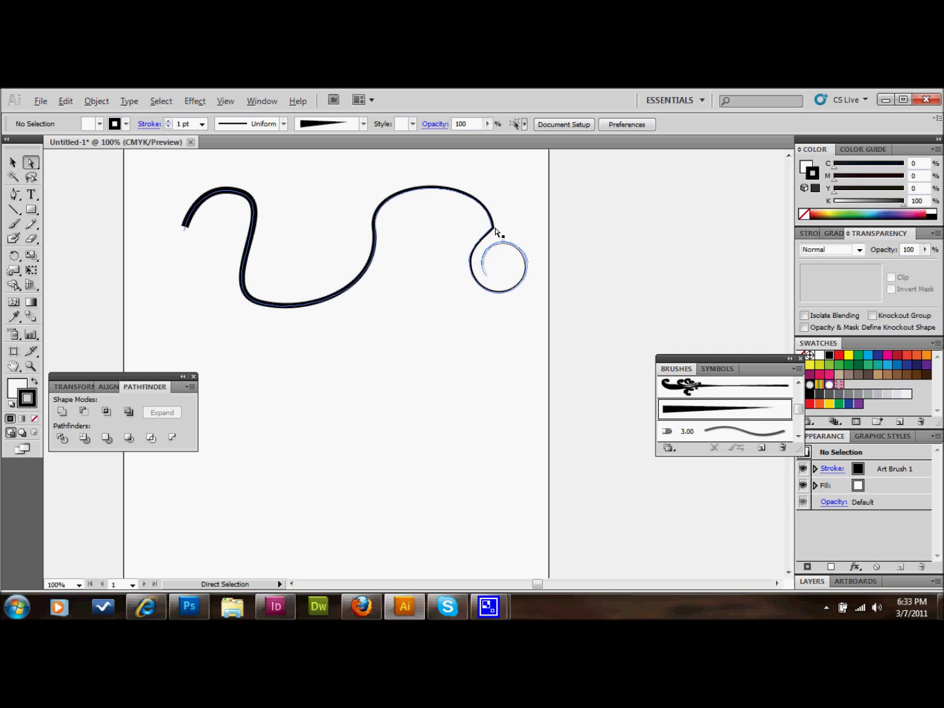
left_click(496, 232)
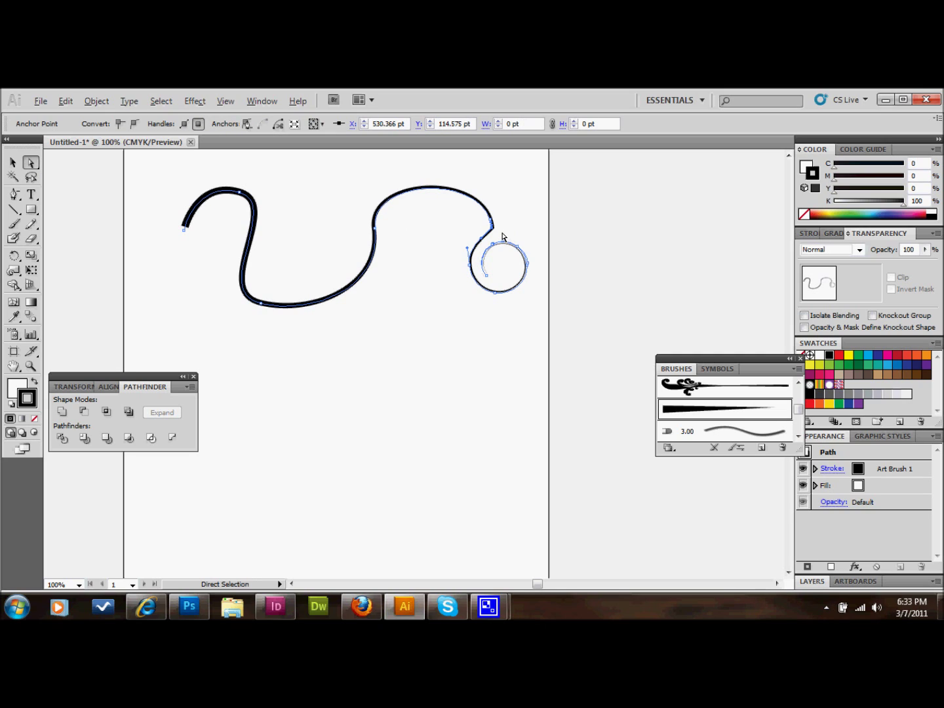
key("minus")
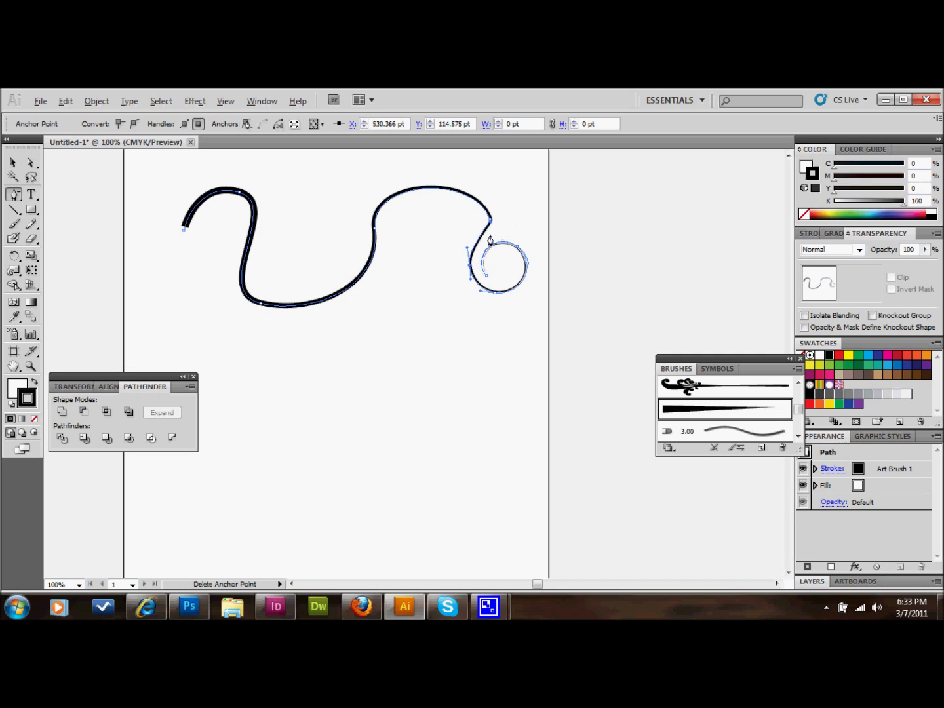
left_click(490, 224)
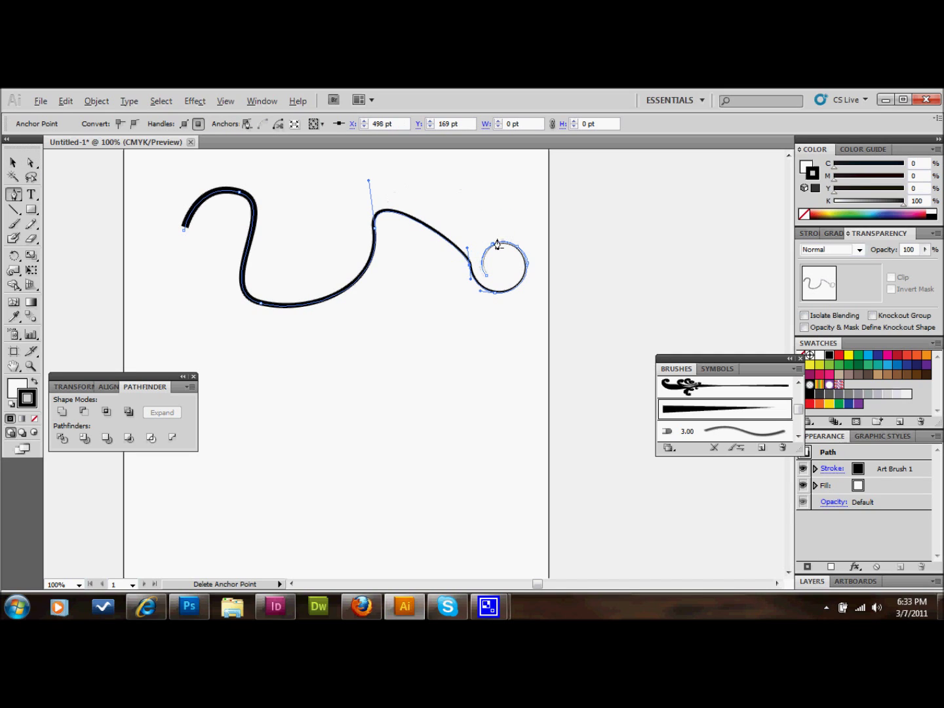
left_click(469, 268)
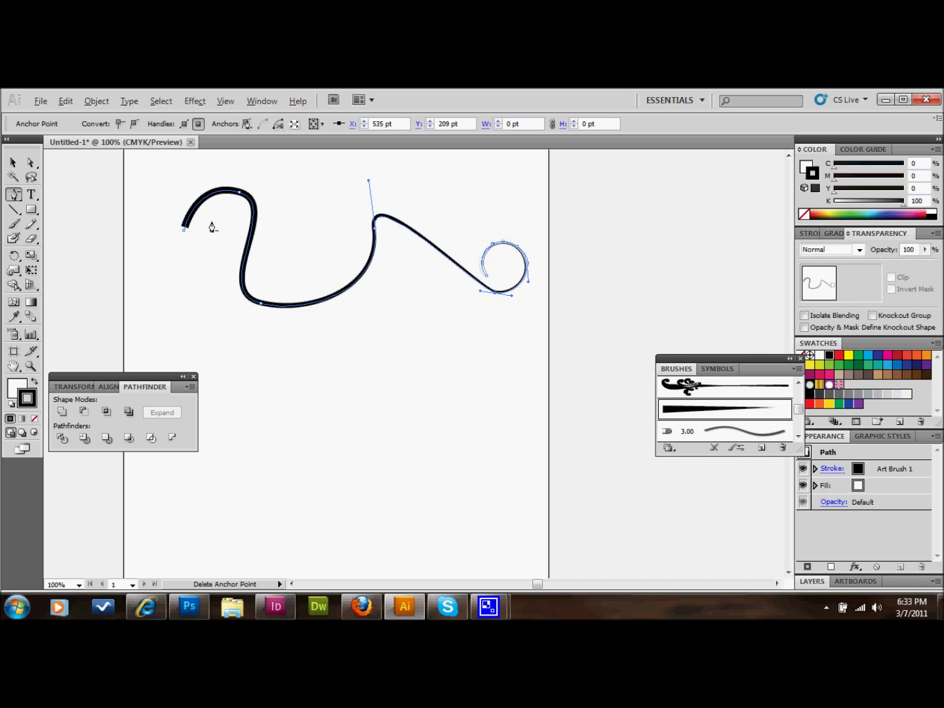
left_click(12, 164)
left_click(476, 438)
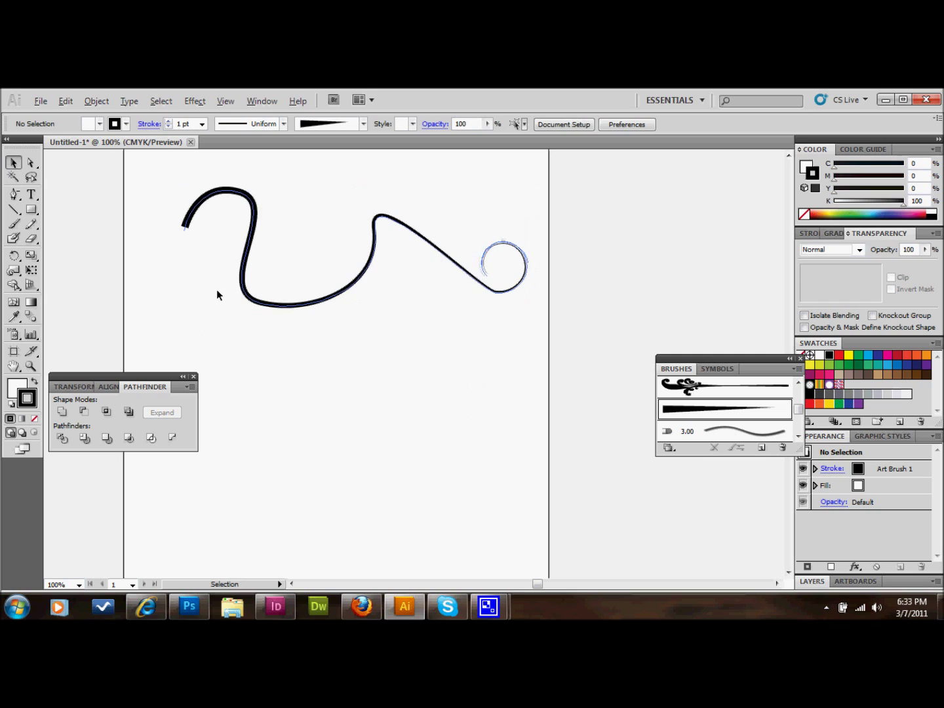
Zoom in on the curl and delete anchors on its right side and top
left_click(30, 366)
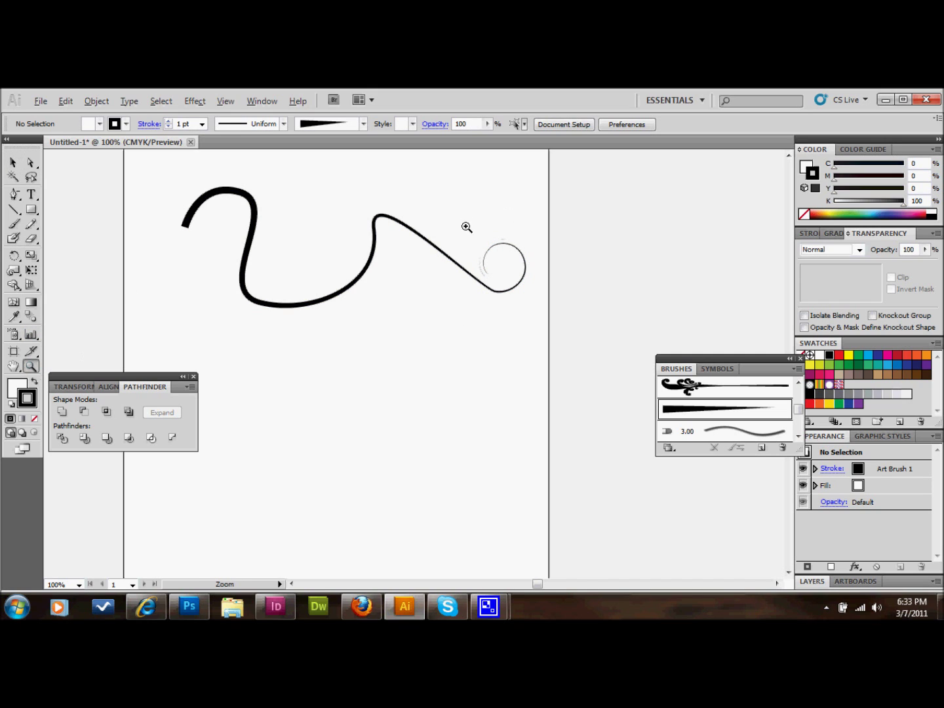
left_click_drag(466, 239, 551, 317)
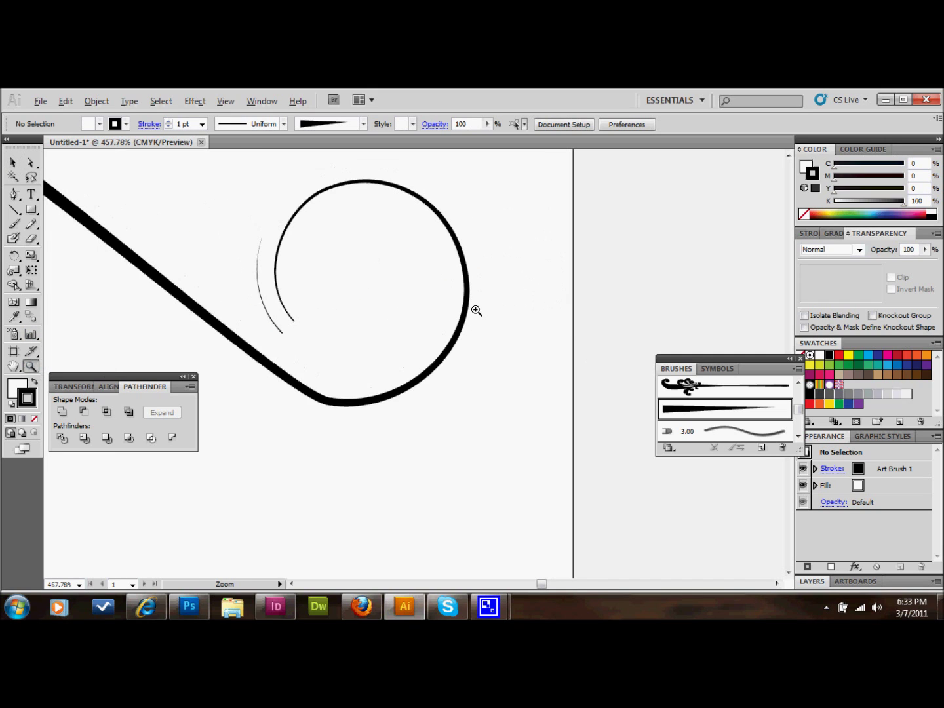
left_click(31, 162)
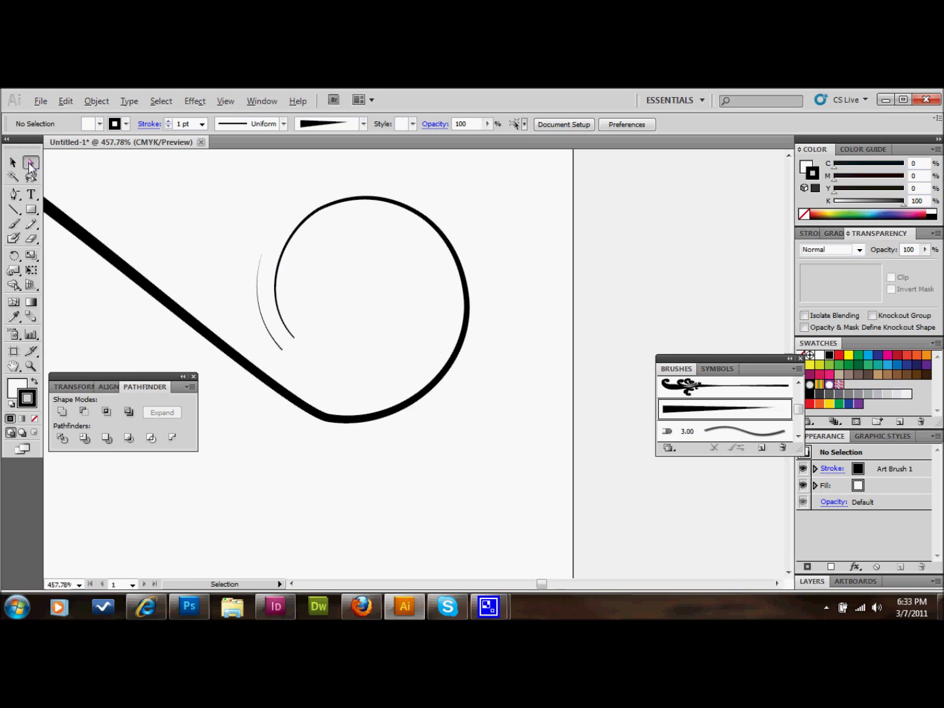
left_click(259, 306)
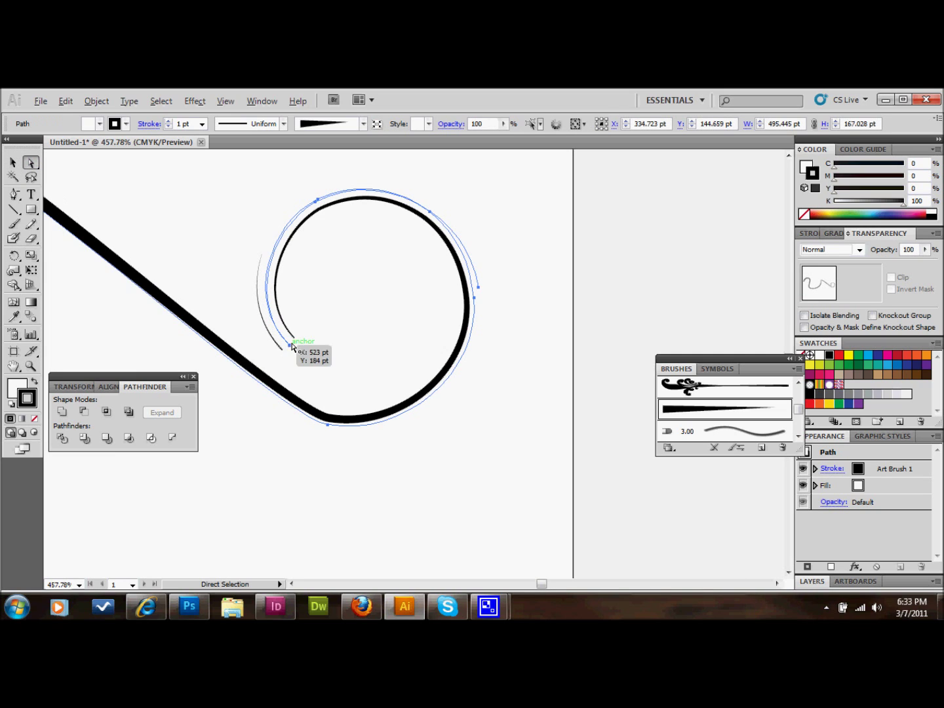
left_click(290, 342)
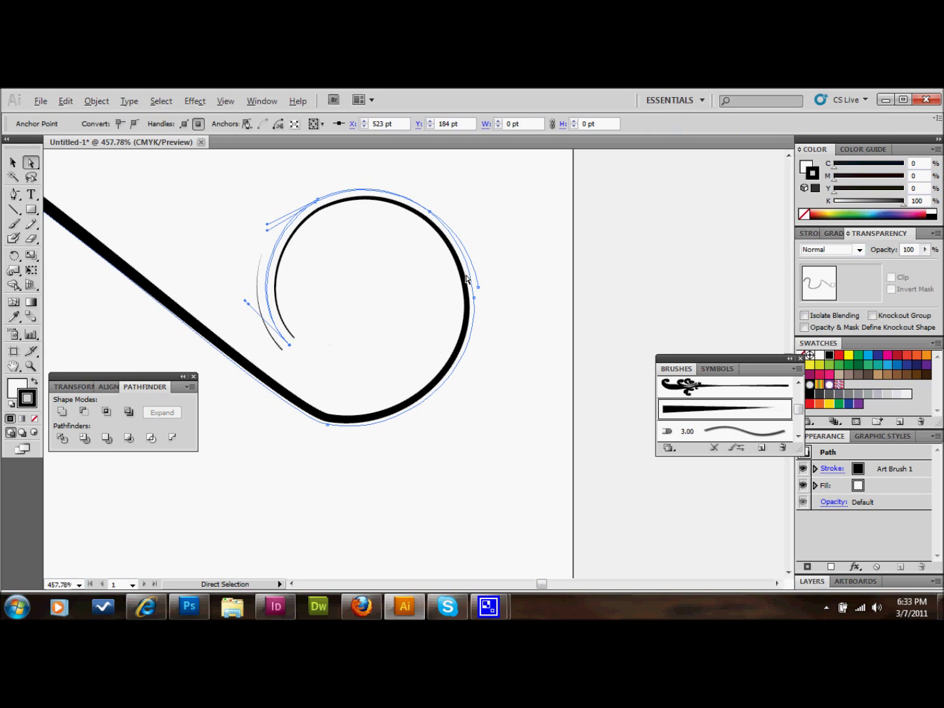
key("minus")
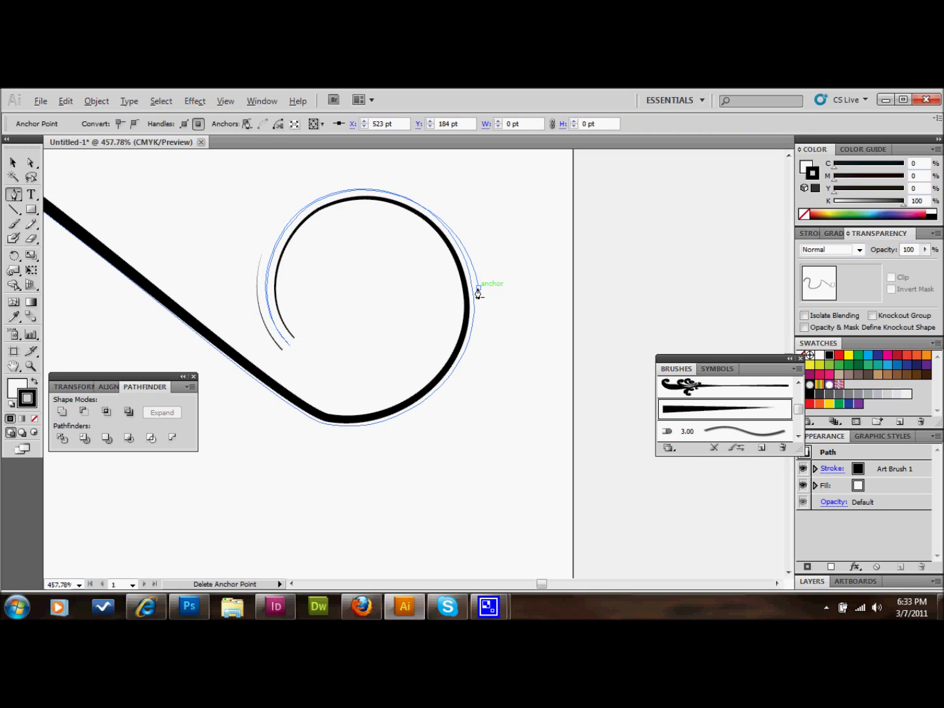
left_click(479, 287)
left_click(318, 203)
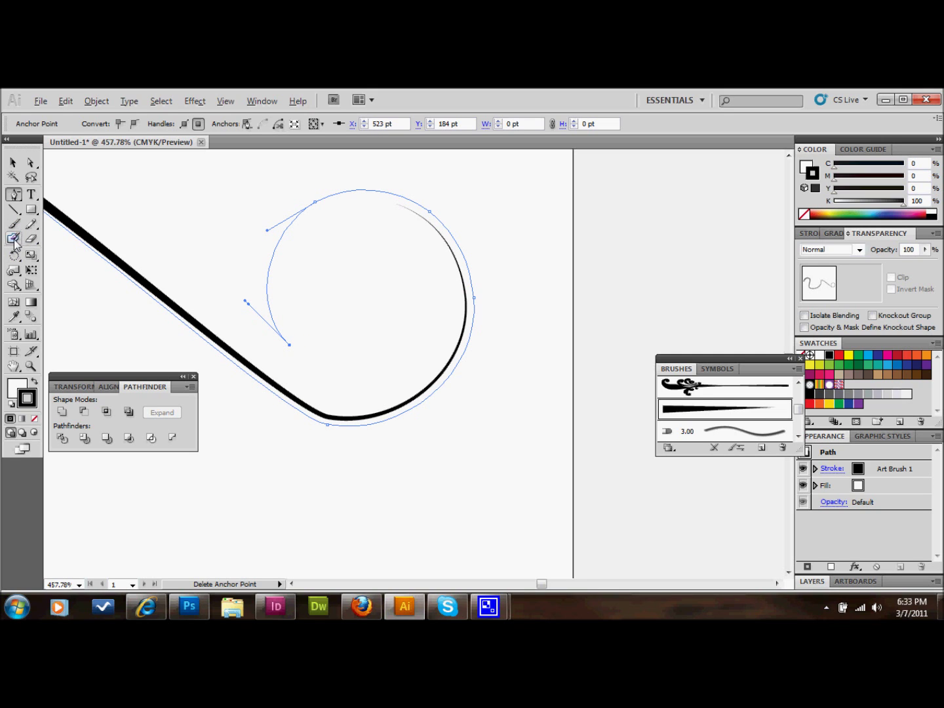
Twirl the curl's inner end into a tighter spiral, then undo it twice to keep one round loop
left_click(15, 275)
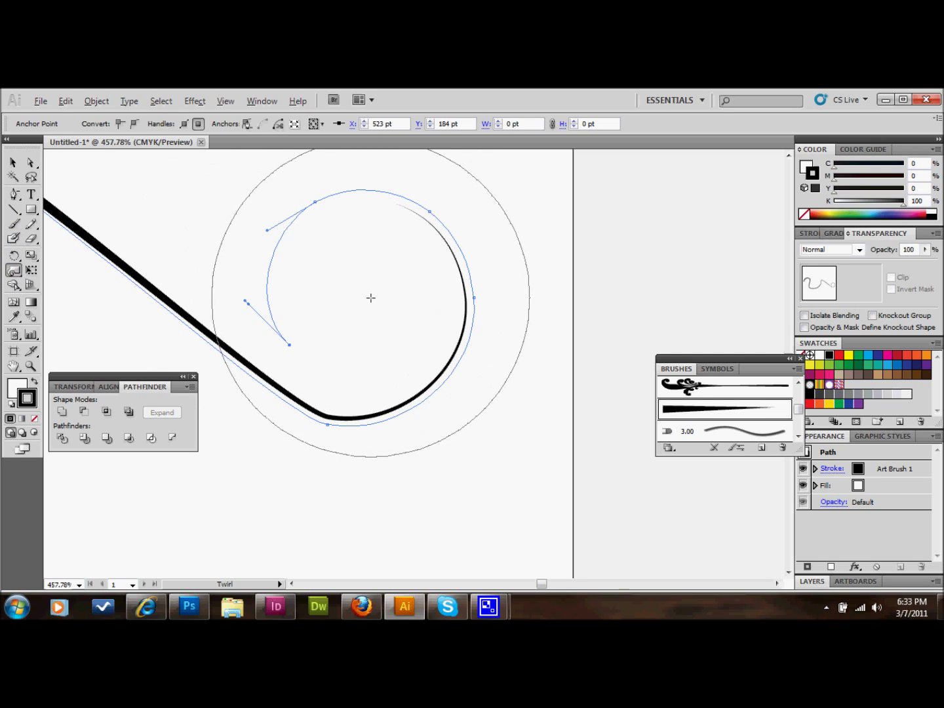
left_click(372, 277)
left_click_drag(372, 278, 364, 302)
left_click(362, 301)
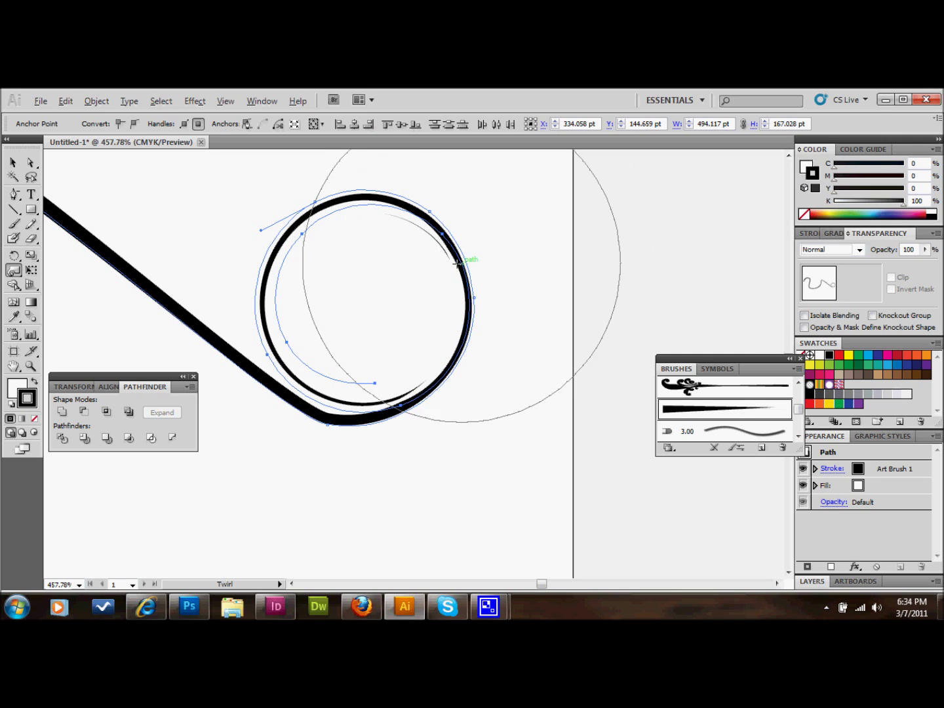
key("v")
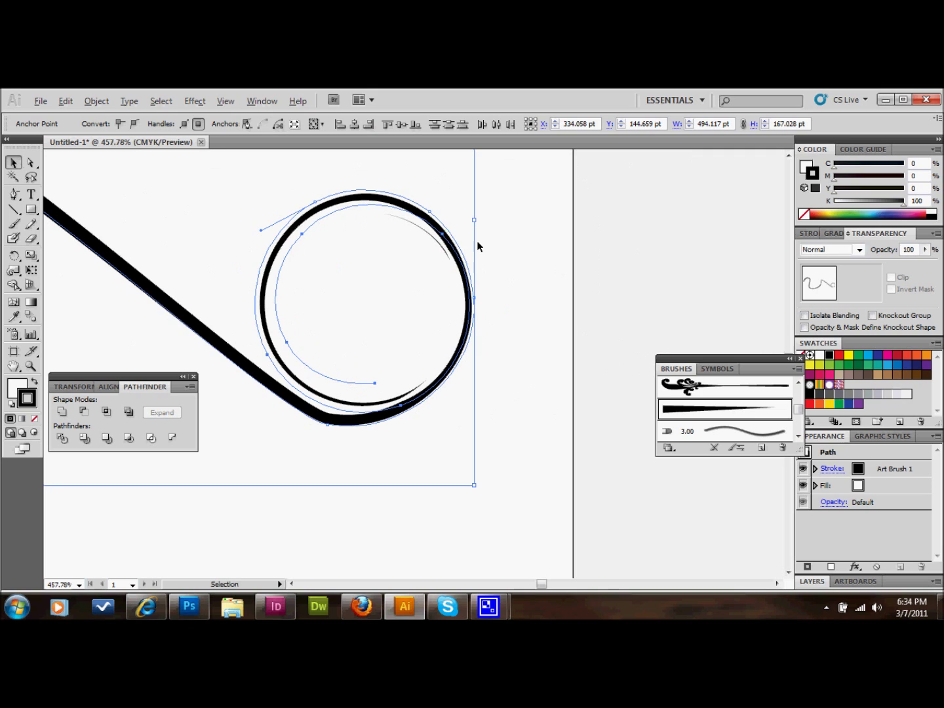
scroll(503, 339, "down", 1)
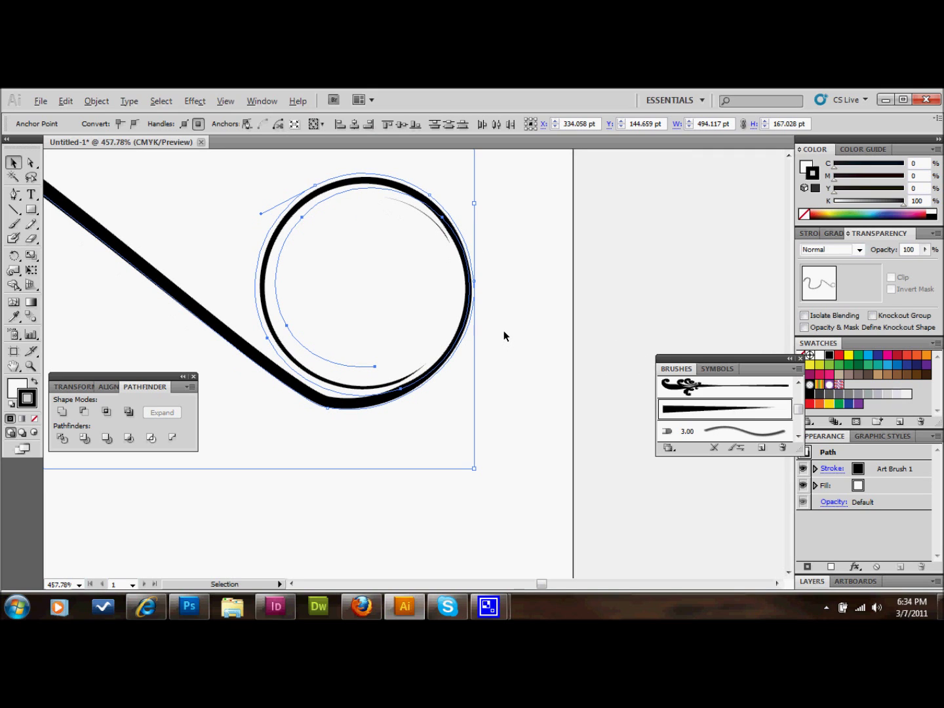
key("a")
key("ctrl+z")
key("ctrl+z")
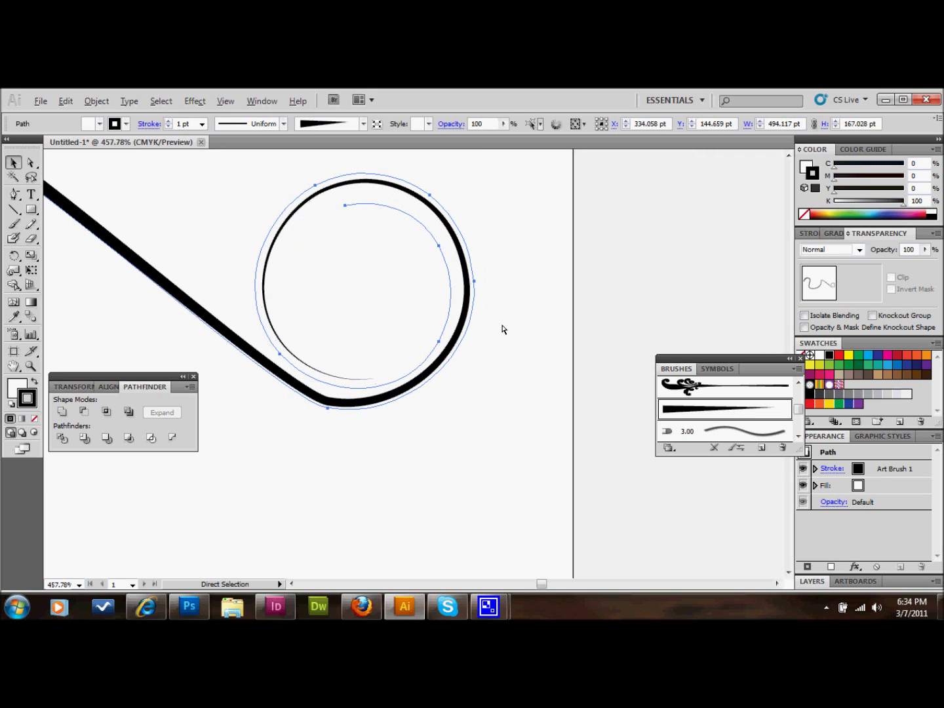
key("v")
left_click(505, 363)
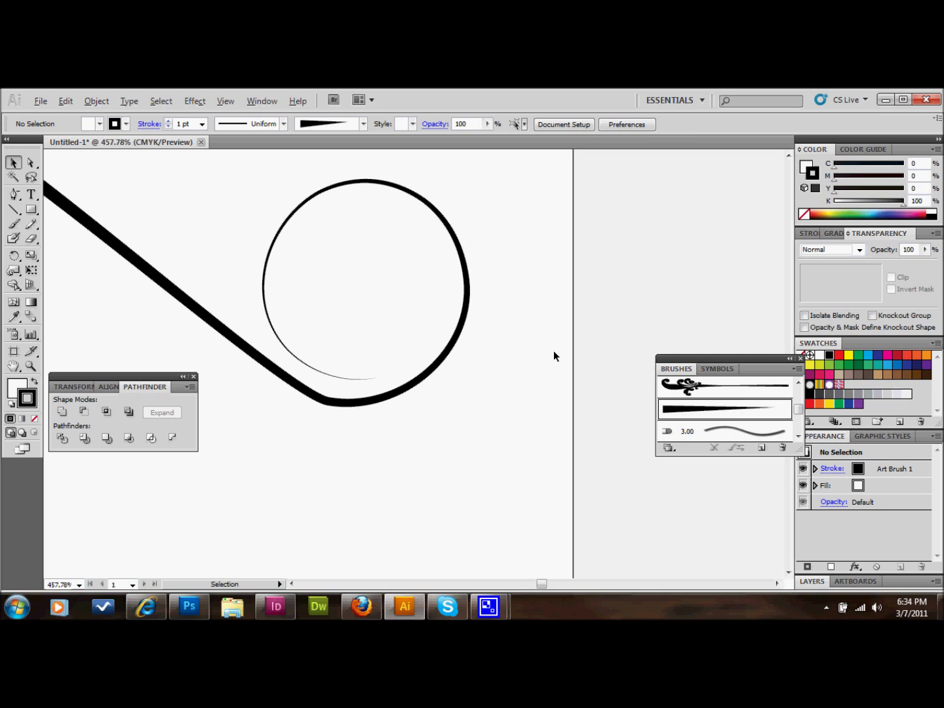
Draw a wavy Pencil branch below the vine's middle and apply Art Brush 1 to it
key("ctrl+minus")
key("ctrl+minus")
key("ctrl+minus")
key("ctrl+minus")
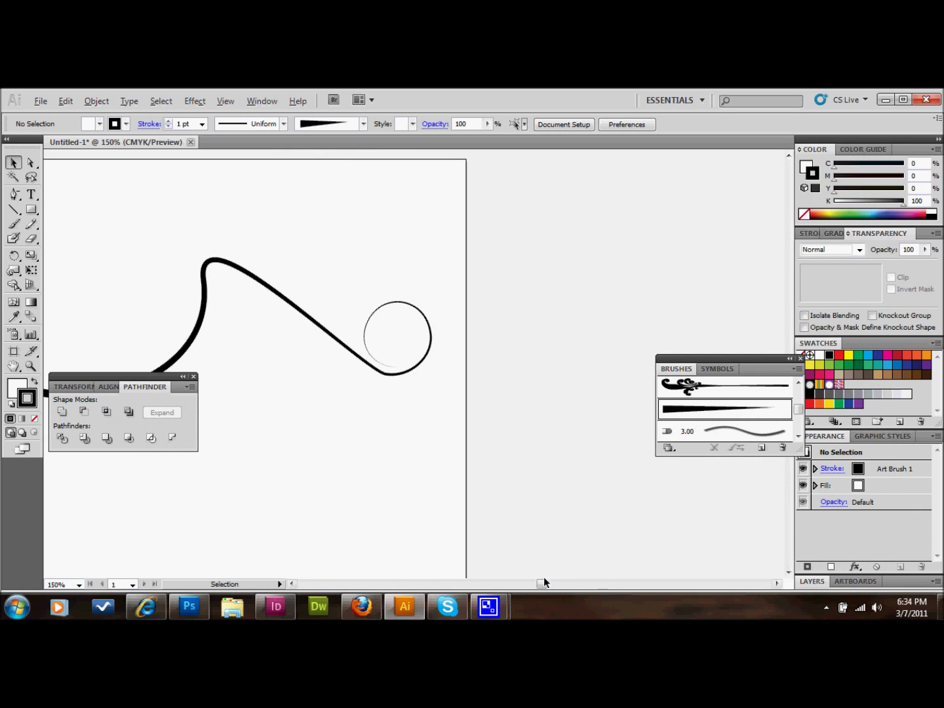
left_click_drag(541, 583, 536, 583)
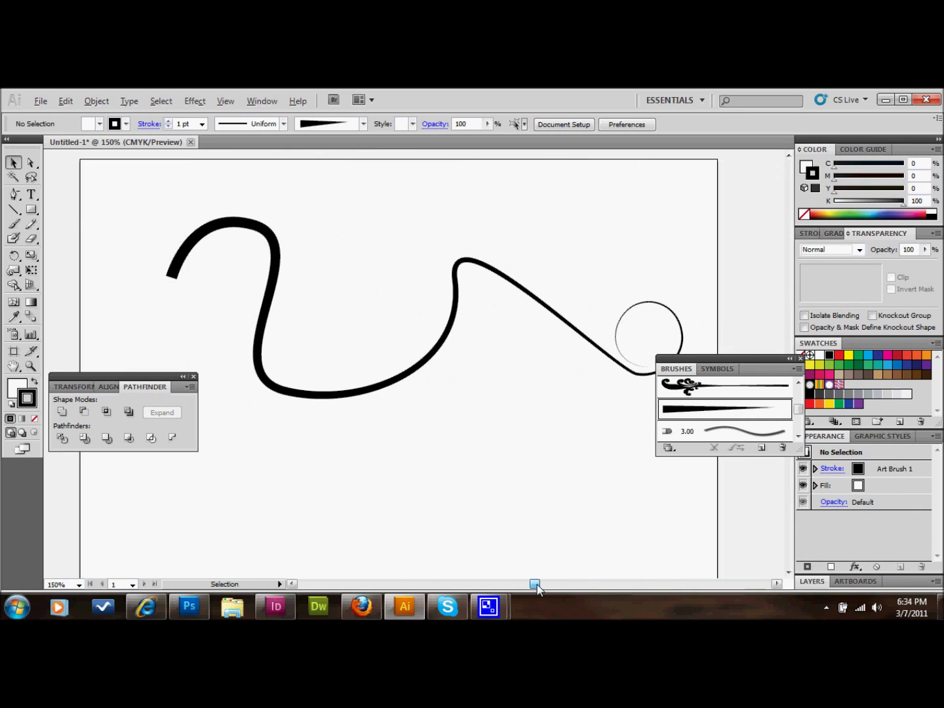
left_click(31, 224)
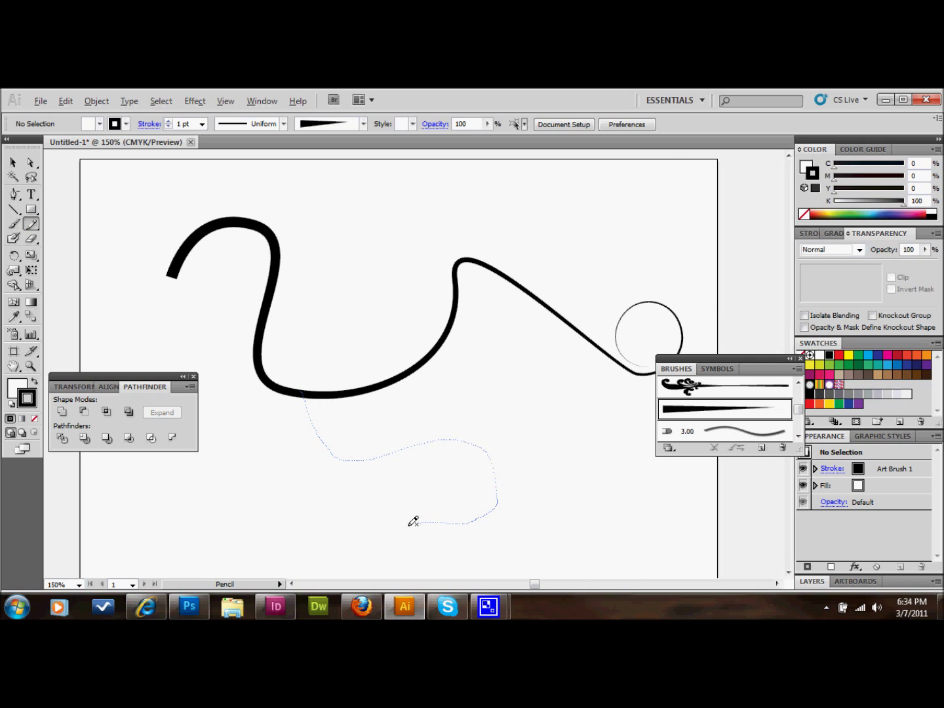
left_click_drag(454, 557, 472, 563)
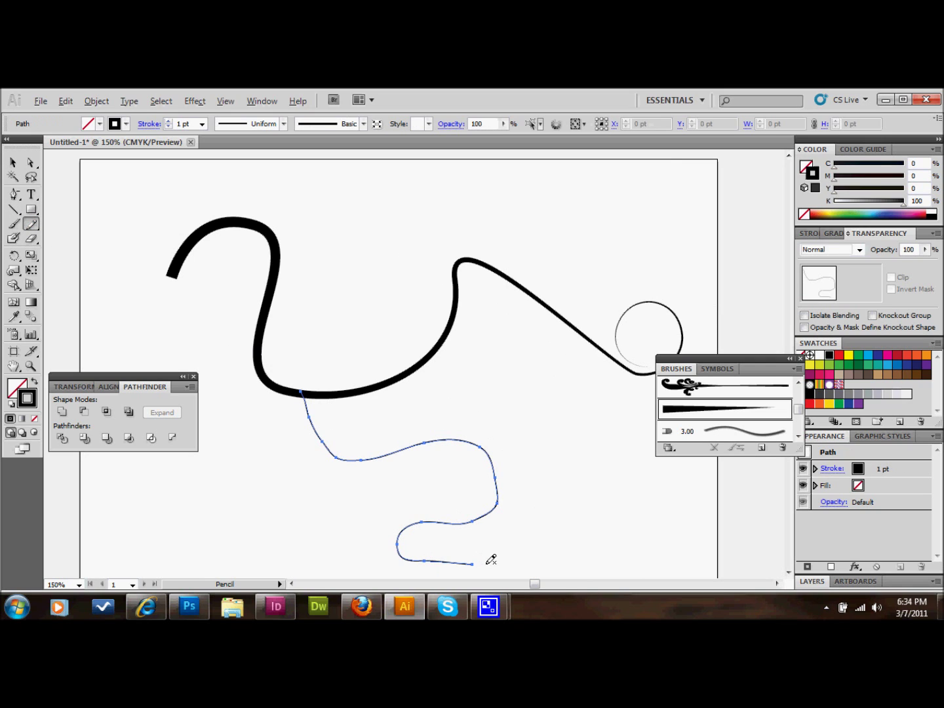
left_click(693, 411)
scroll(584, 390, "down", 2)
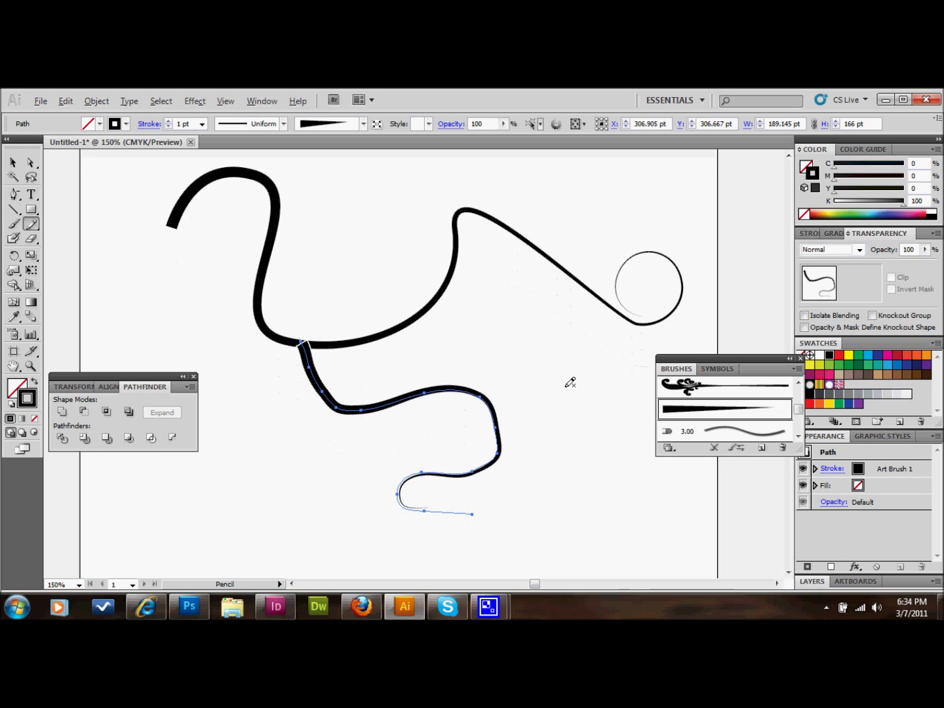
Expand the branch's appearance into a solid shape and set its stroke to None
left_click(35, 383)
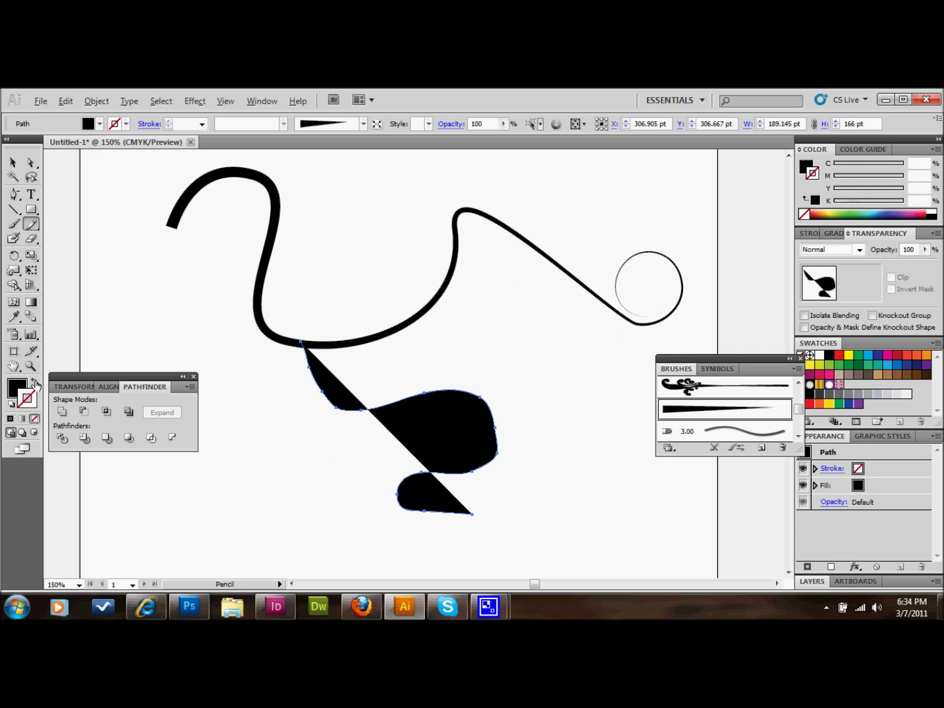
left_click(36, 379)
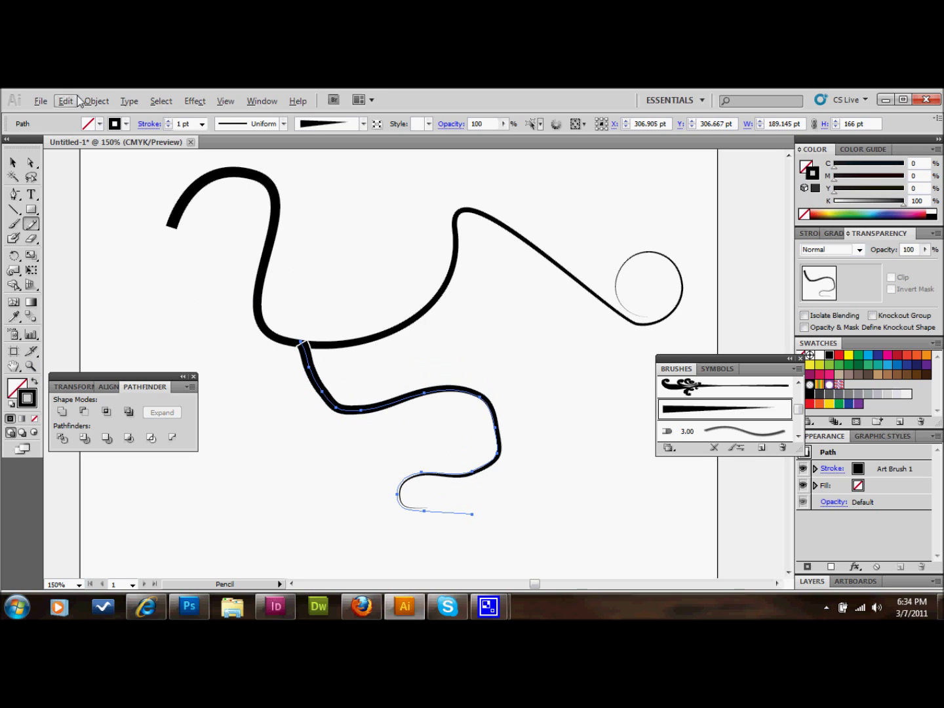
left_click(97, 102)
left_click(134, 266)
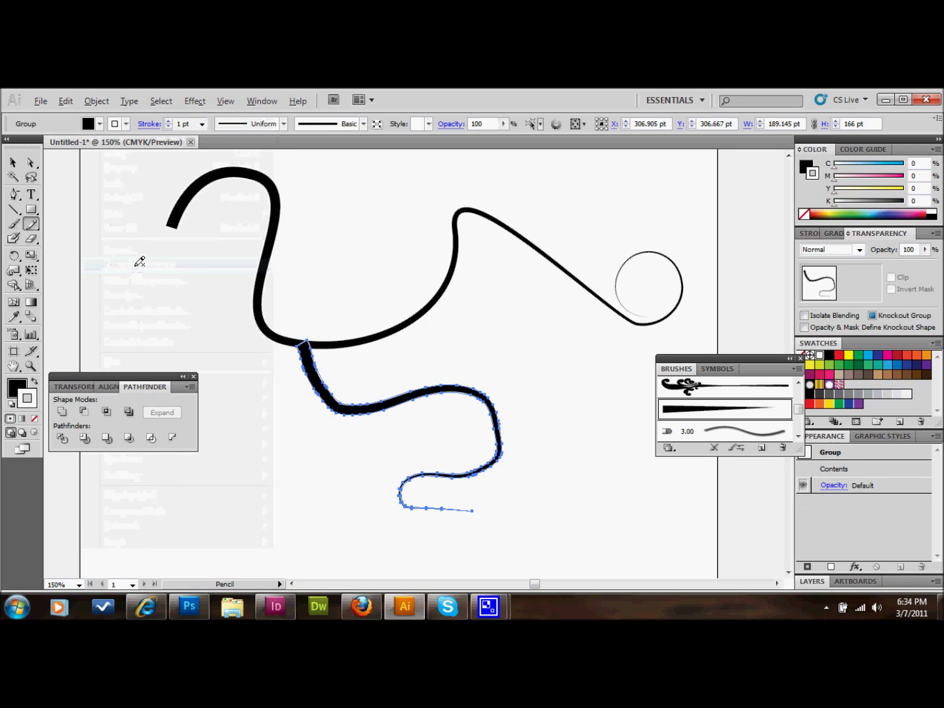
left_click(35, 421)
key("v")
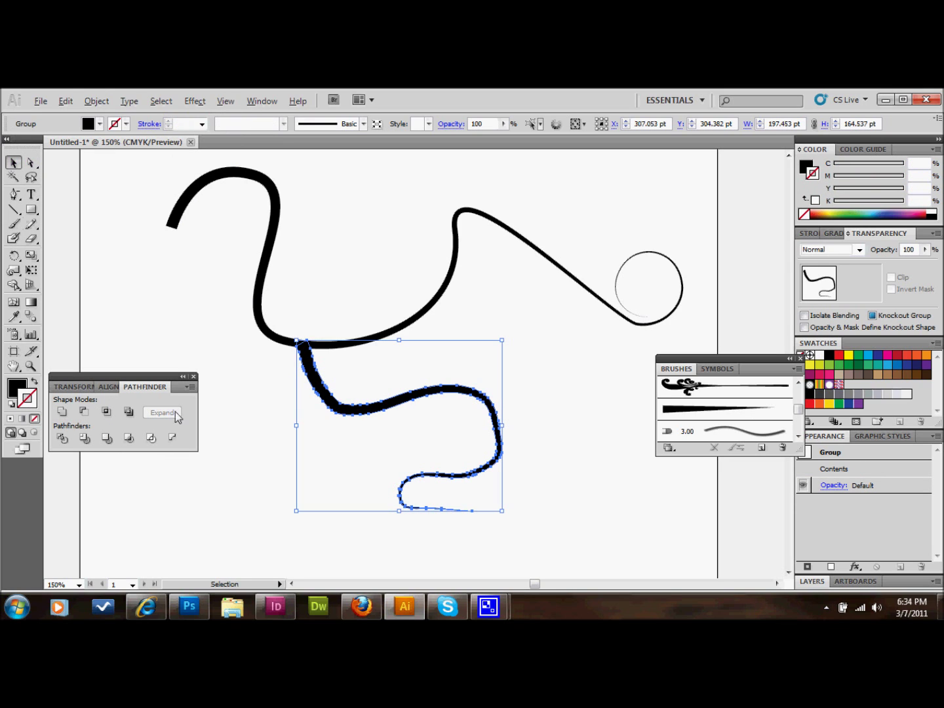
left_click(228, 430)
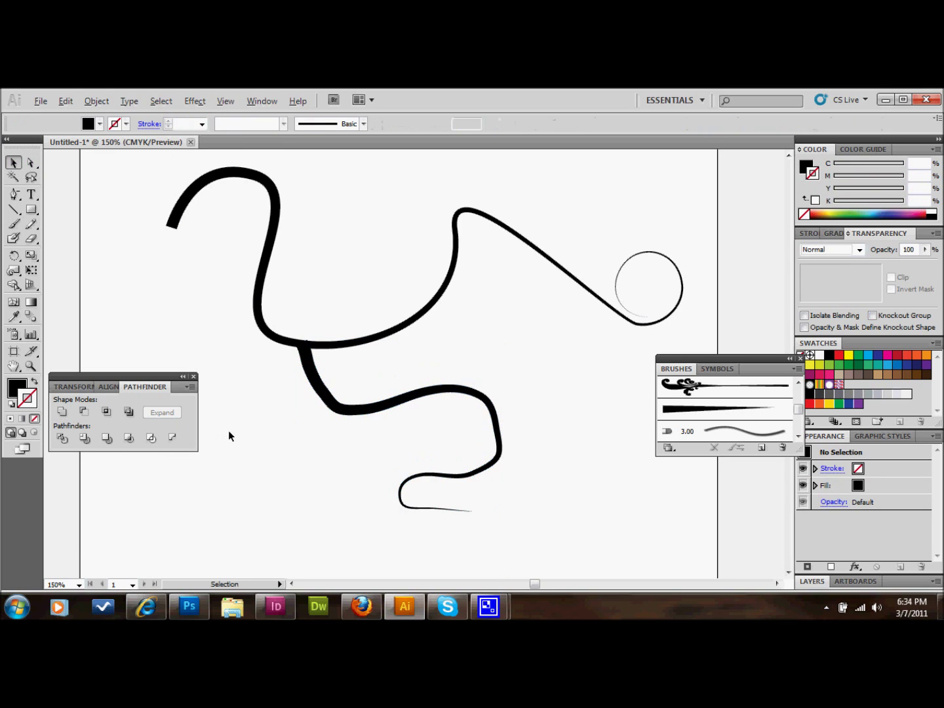
left_click(310, 357)
left_click(267, 433)
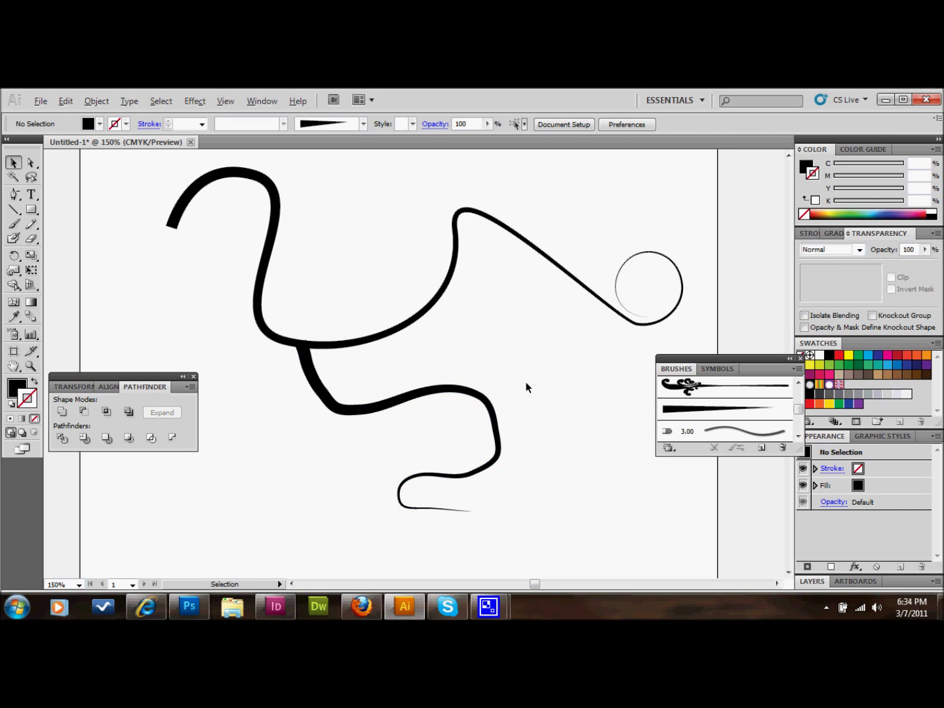
Draw a closed pointed leaf outline with the Pen tool below the vines
left_click(15, 196)
left_click(39, 198)
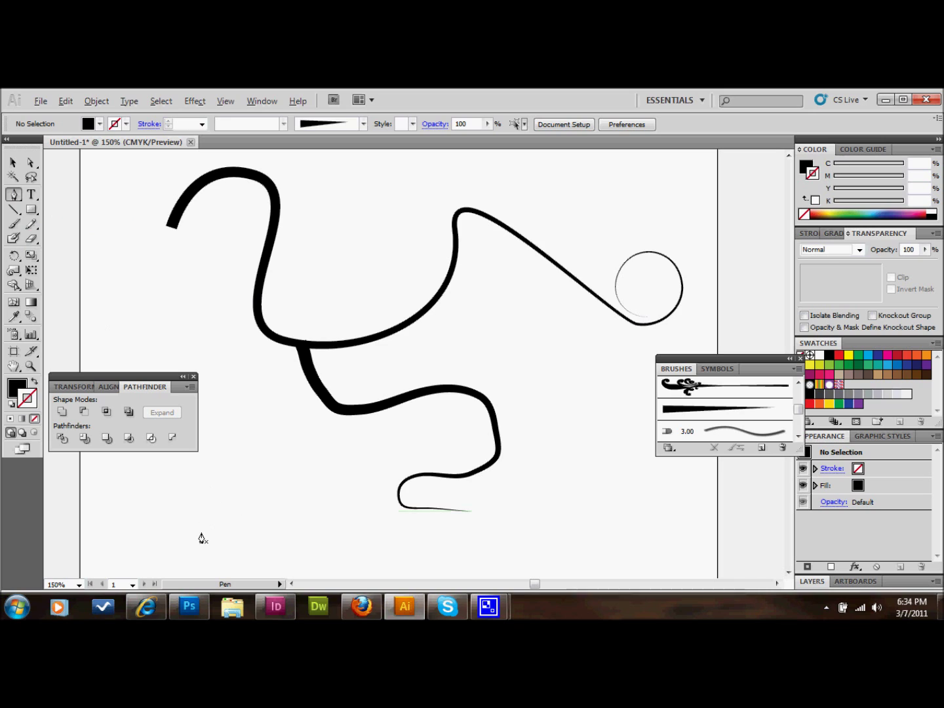
left_click(254, 539)
left_click_drag(228, 553, 241, 463)
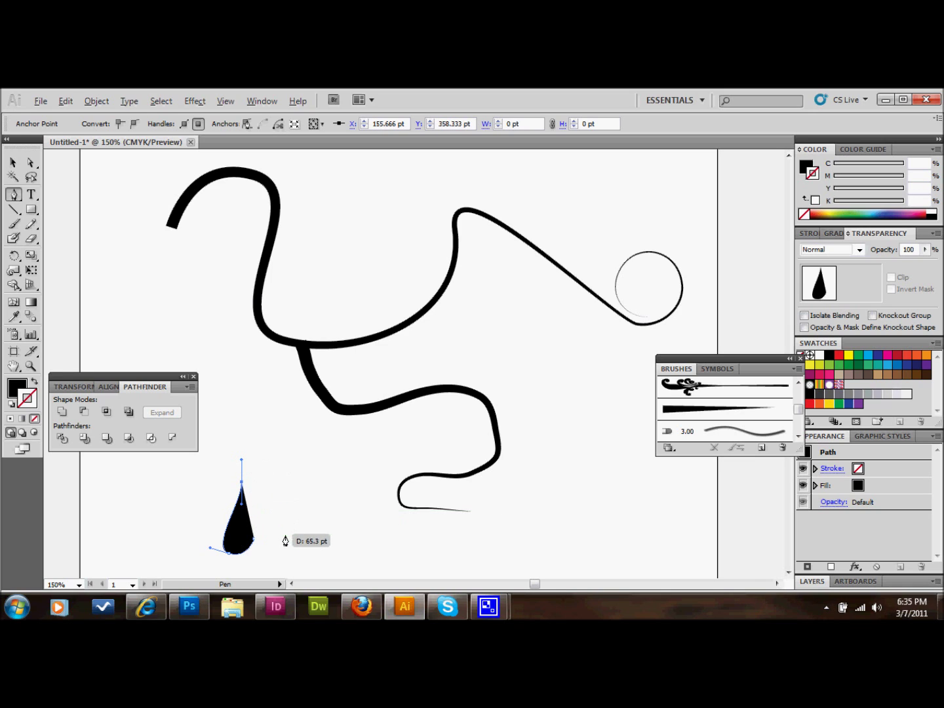
left_click_drag(286, 539, 287, 557)
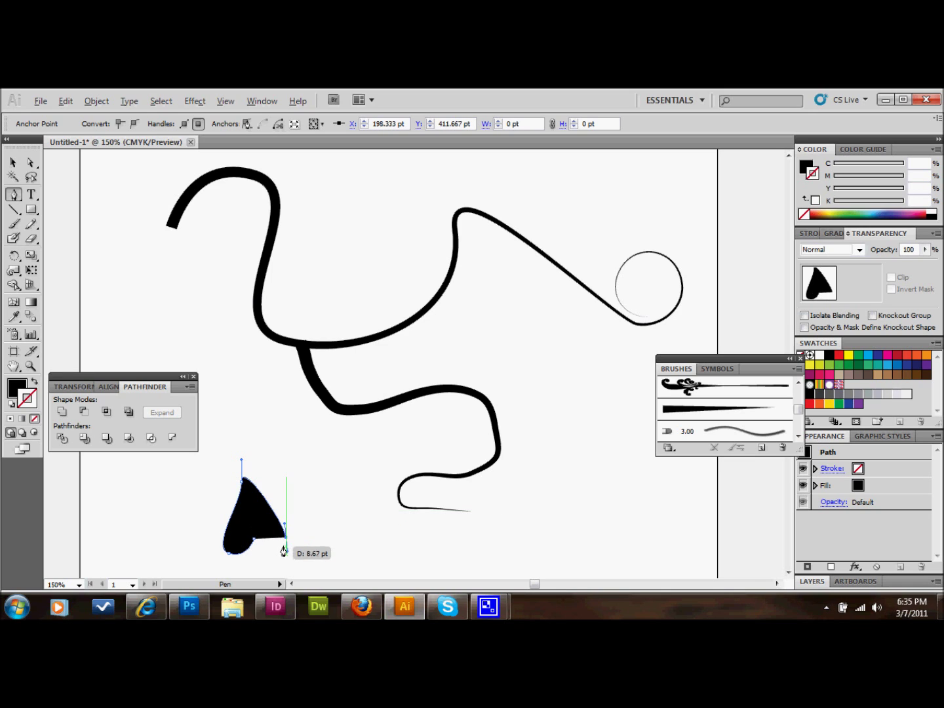
left_click_drag(283, 551, 284, 541)
key("ctrl")
left_click(283, 534)
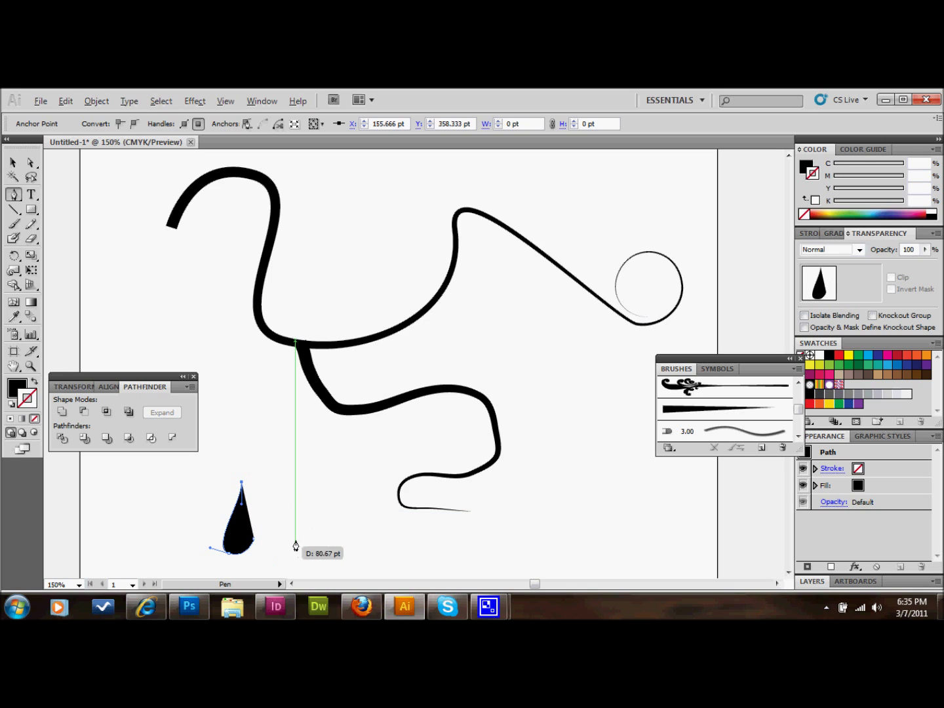
left_click_drag(294, 539, 275, 558)
left_click(254, 540)
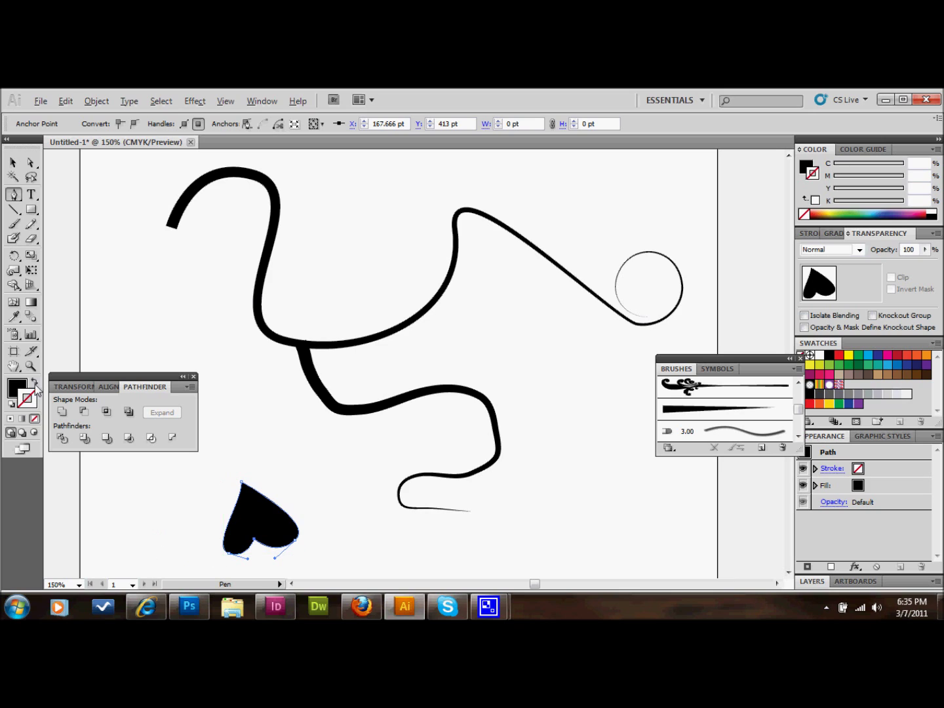
Make the leaf solid black and sharpen its bottom into a corner point
left_click(10, 407)
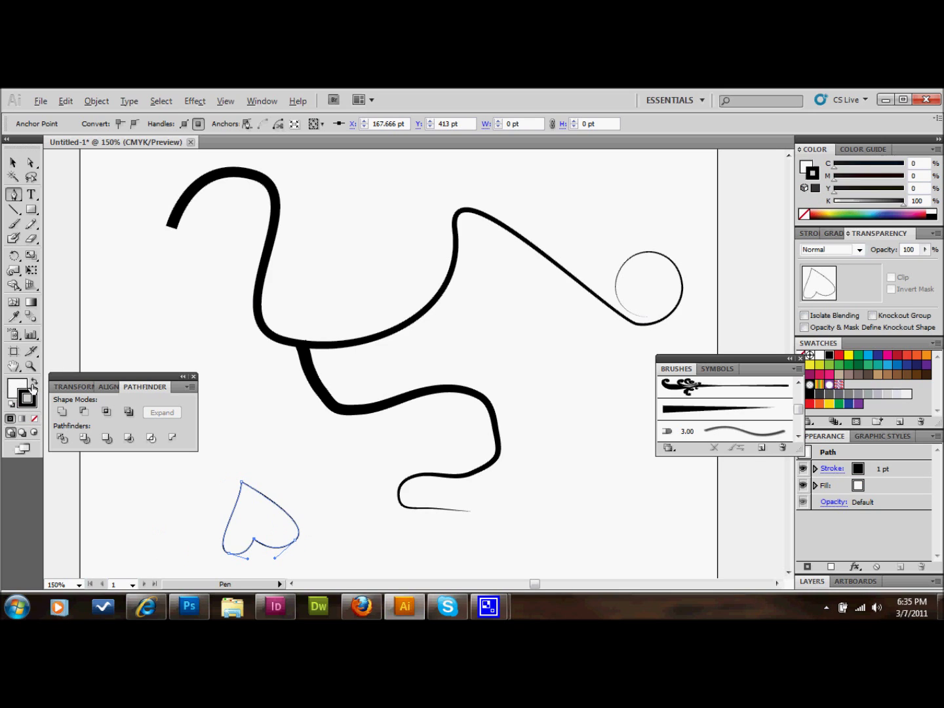
left_click(34, 385)
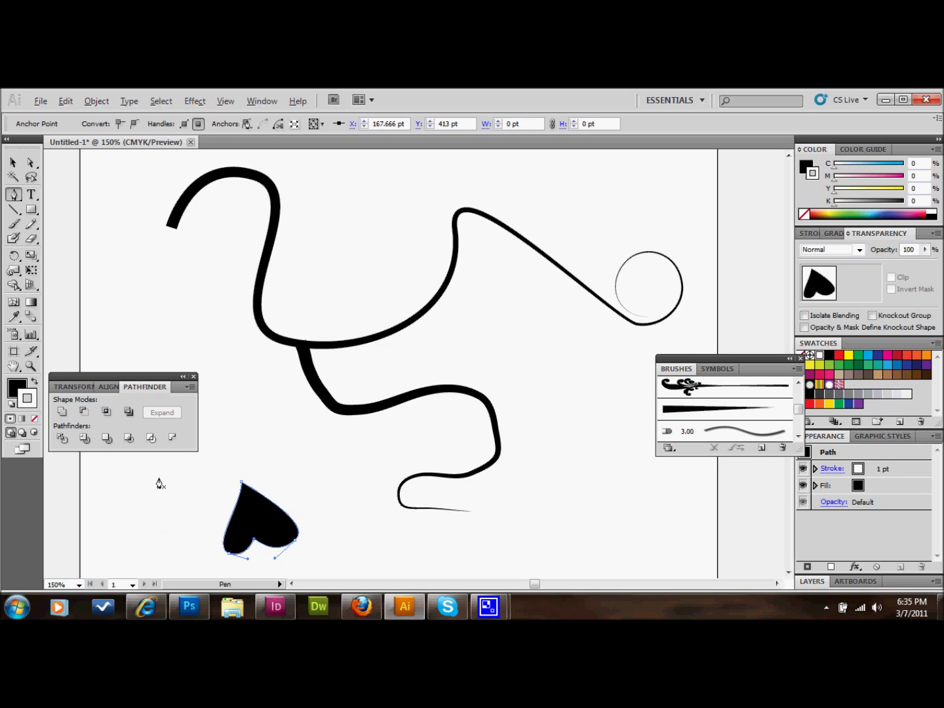
left_click(255, 539)
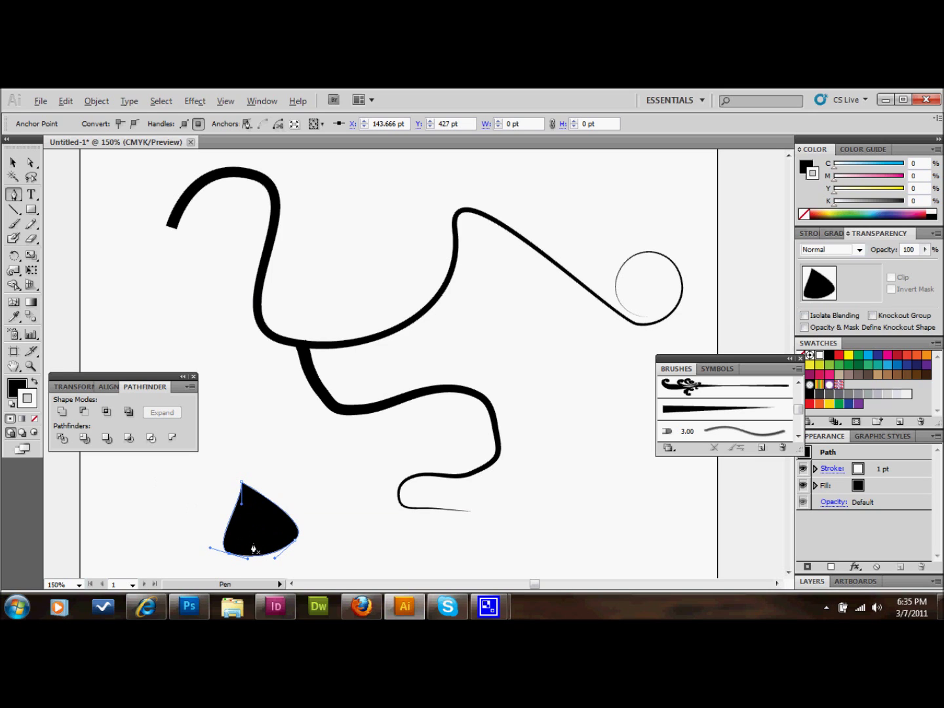
left_click(260, 558)
Draw a small curved vein shape inside the leaf and make it white
mouse_move(255, 550)
left_mouse_down()
mouse_move(248, 521)
mouse_move(269, 543)
mouse_move(256, 552)
left_mouse_up()
left_click(257, 551)
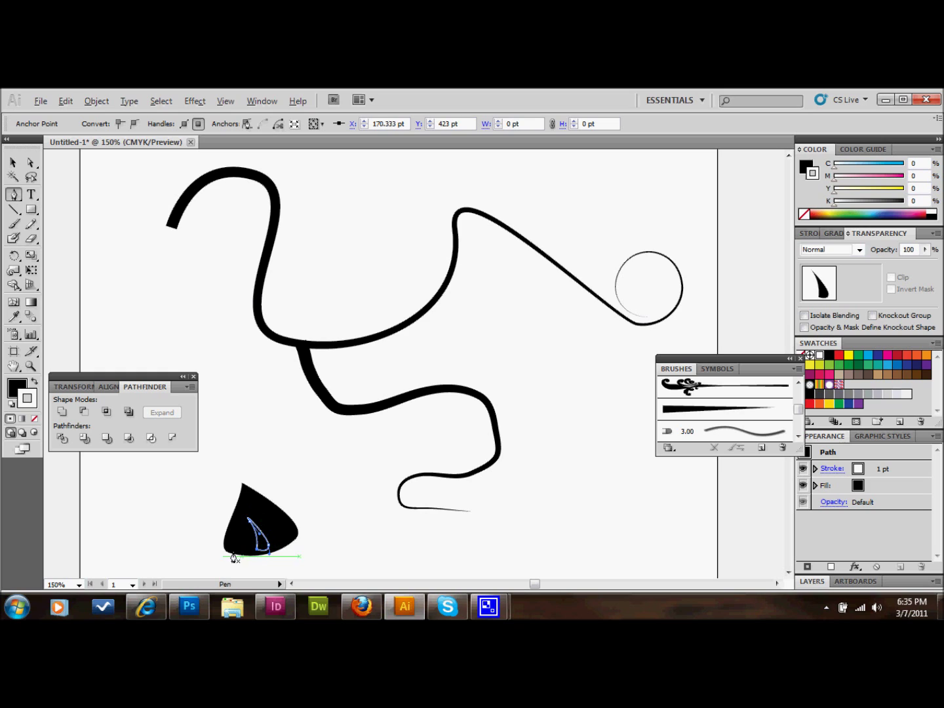
left_click(34, 381)
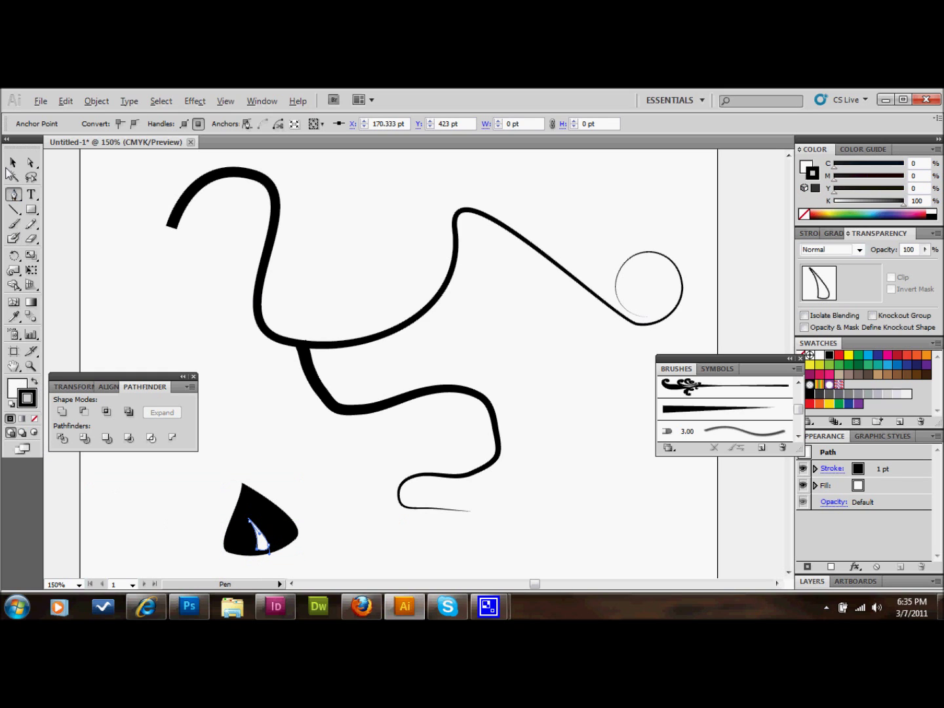
key("v")
left_click(310, 544)
Remove the white vein's stroke and nudge it into place inside the leaf
left_click_drag(266, 545, 265, 548)
left_click(313, 561)
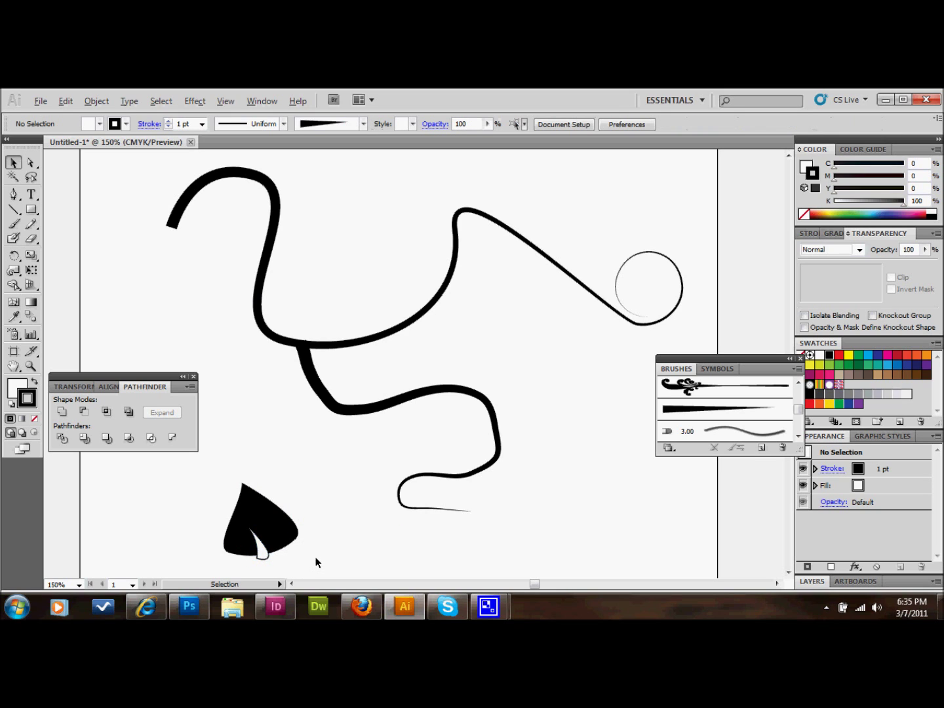
left_click(262, 553)
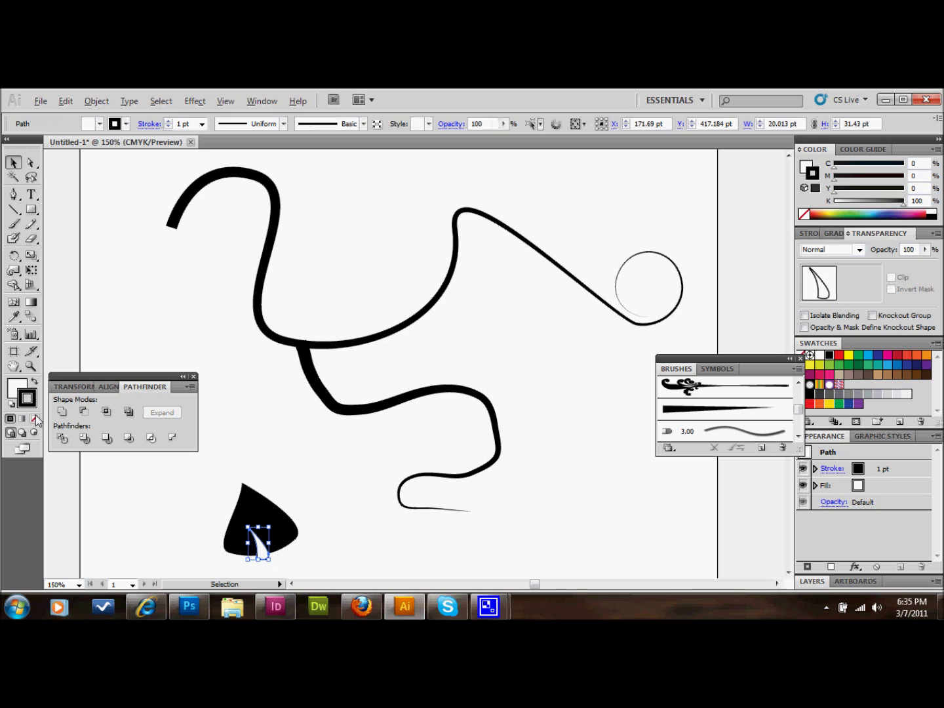
left_click(35, 419)
left_click(150, 524)
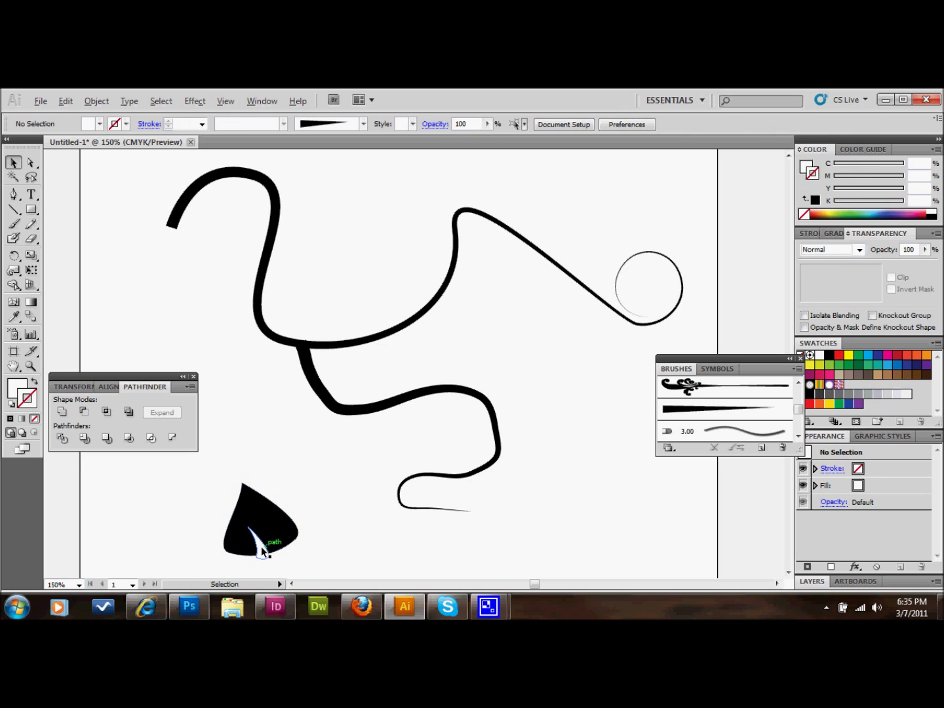
left_click_drag(261, 549, 266, 550)
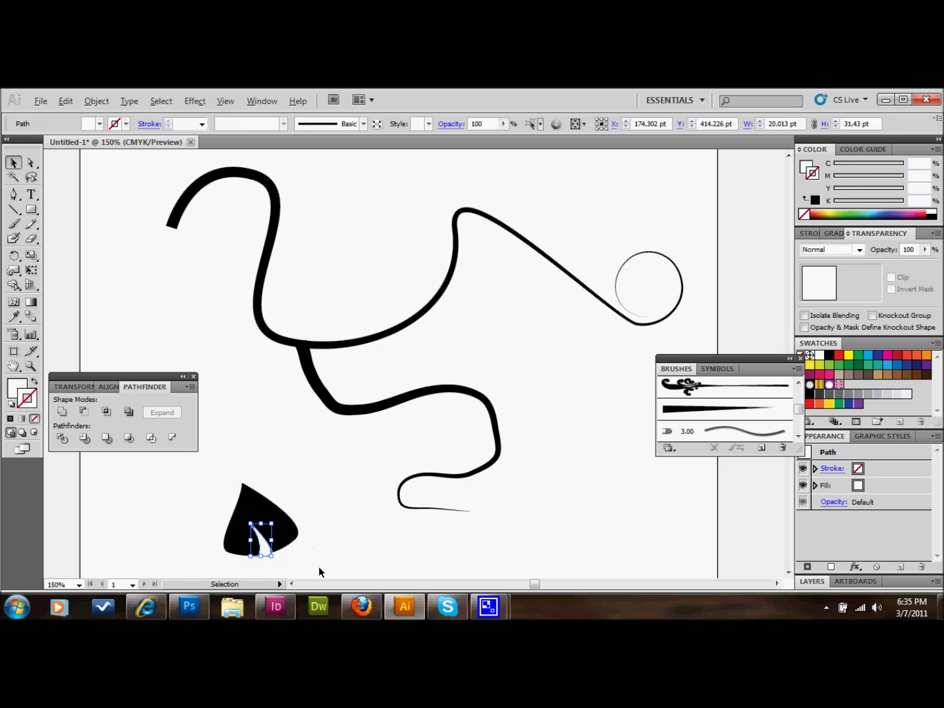
left_click(304, 562)
Select the leaf and vein together, try merging them, then undo to keep two shapes
left_click_drag(200, 478, 307, 562)
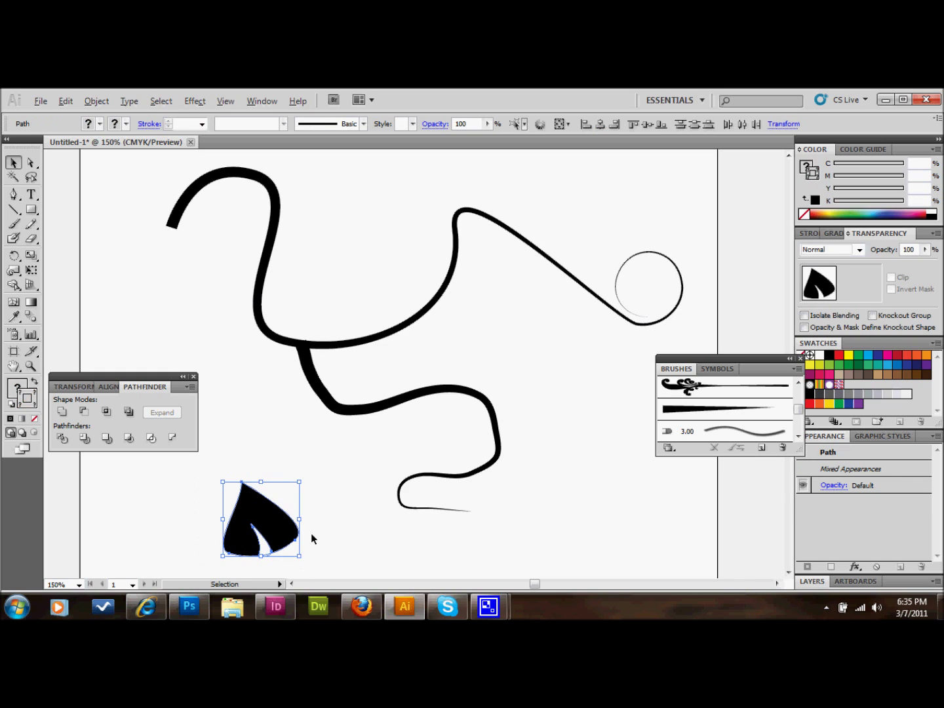
left_click(726, 368)
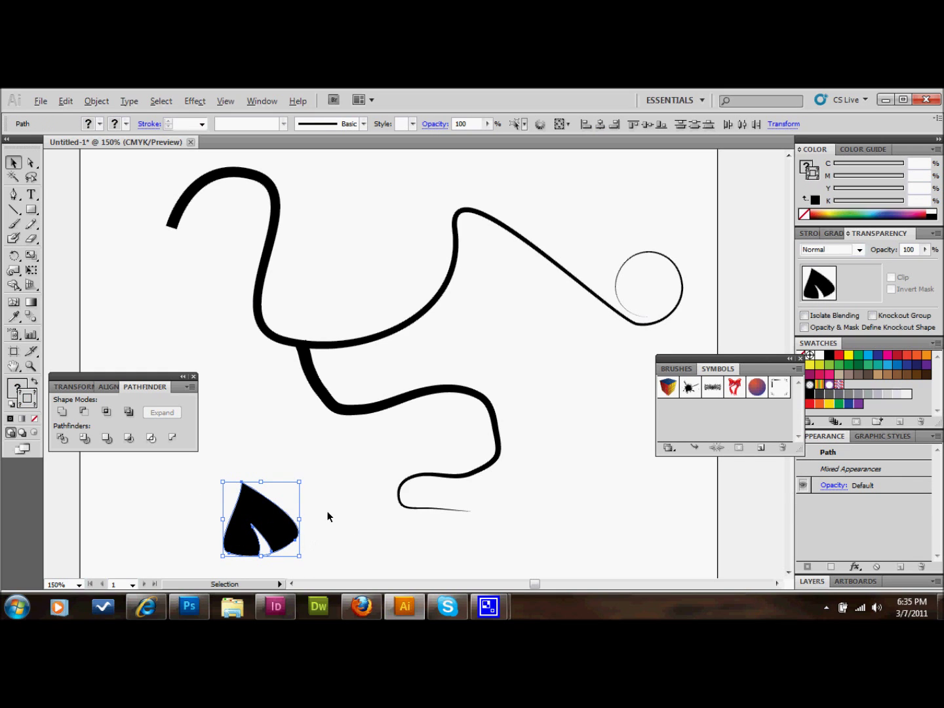
left_click(84, 411)
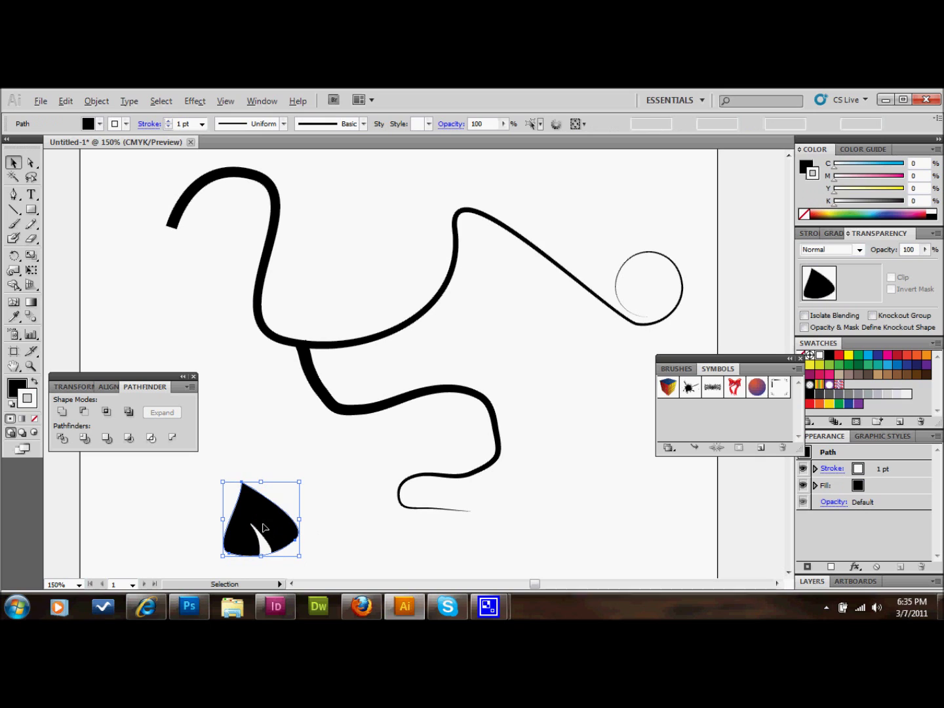
left_click(85, 498)
key("ctrl+z")
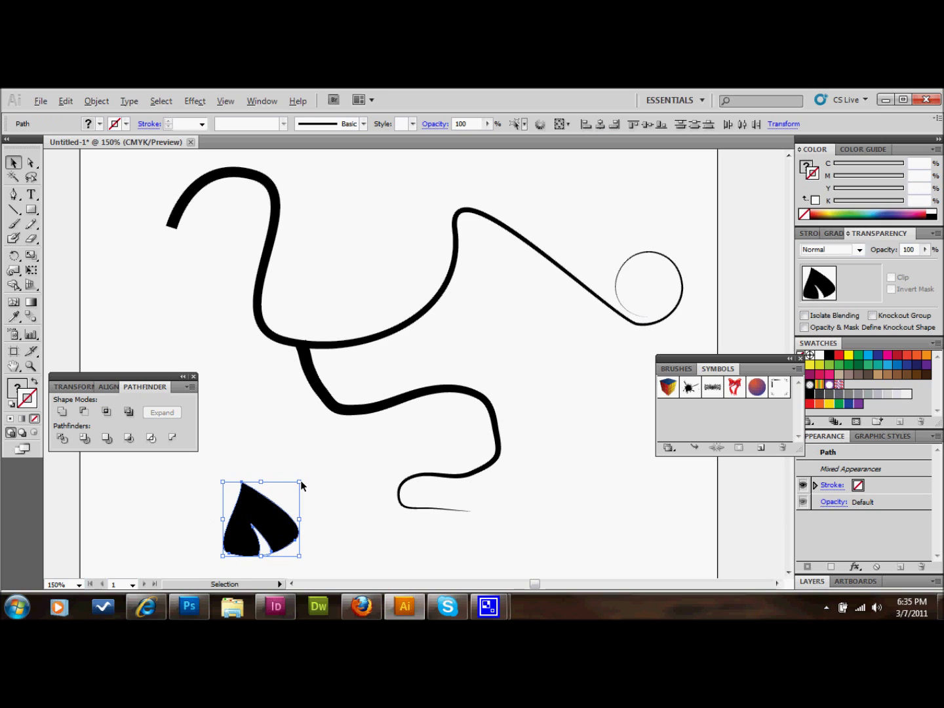
Shrink the leaf and save it as a Graphic-type symbol named New Symbol
left_click_drag(299, 482, 695, 418)
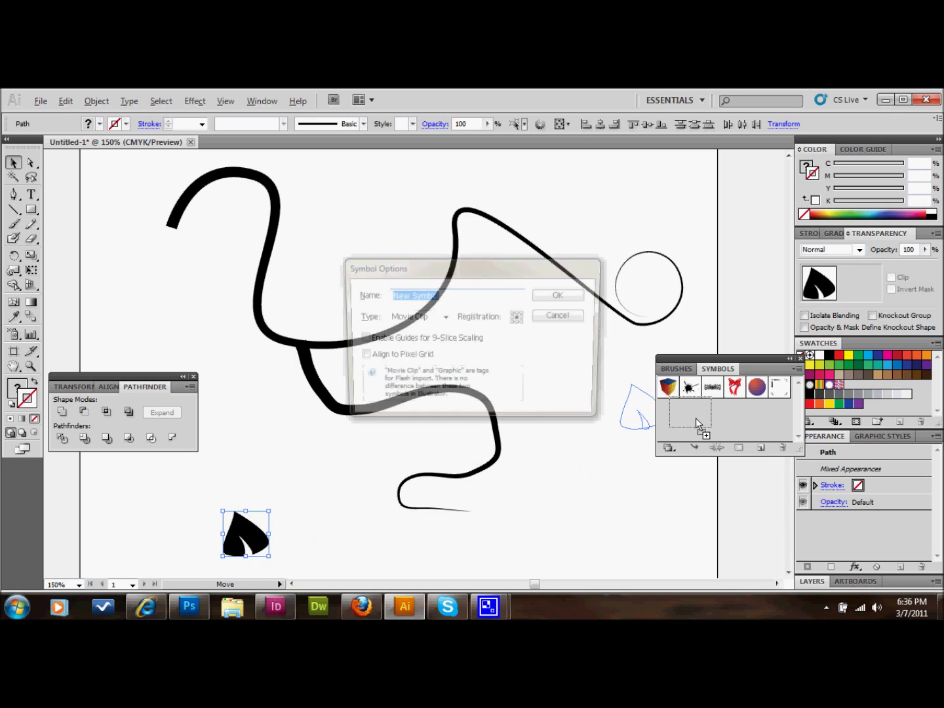
left_click(439, 316)
left_click(423, 341)
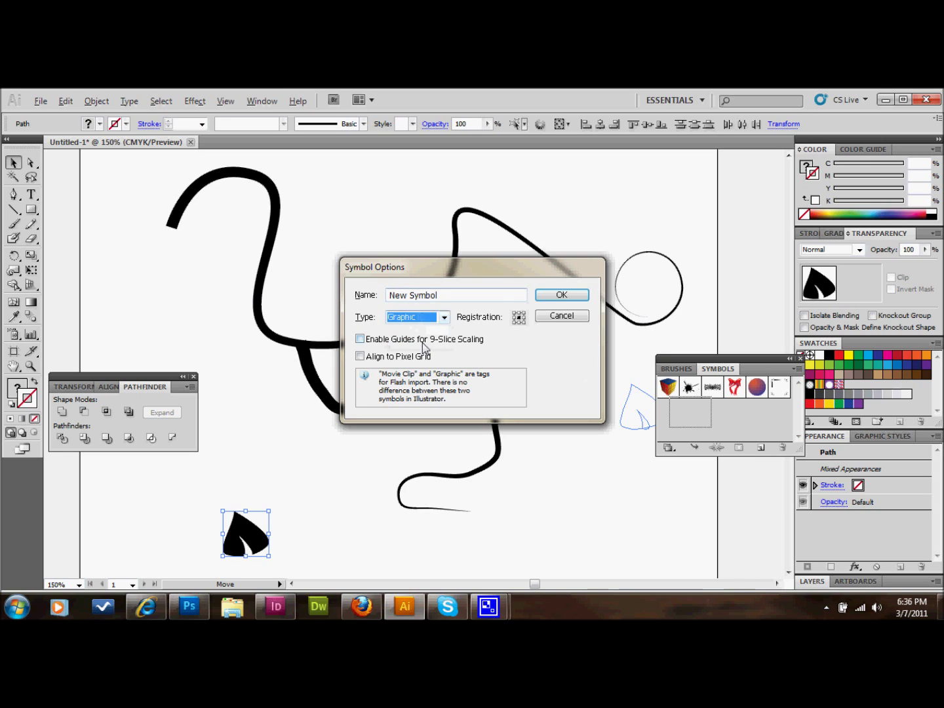
left_click(561, 295)
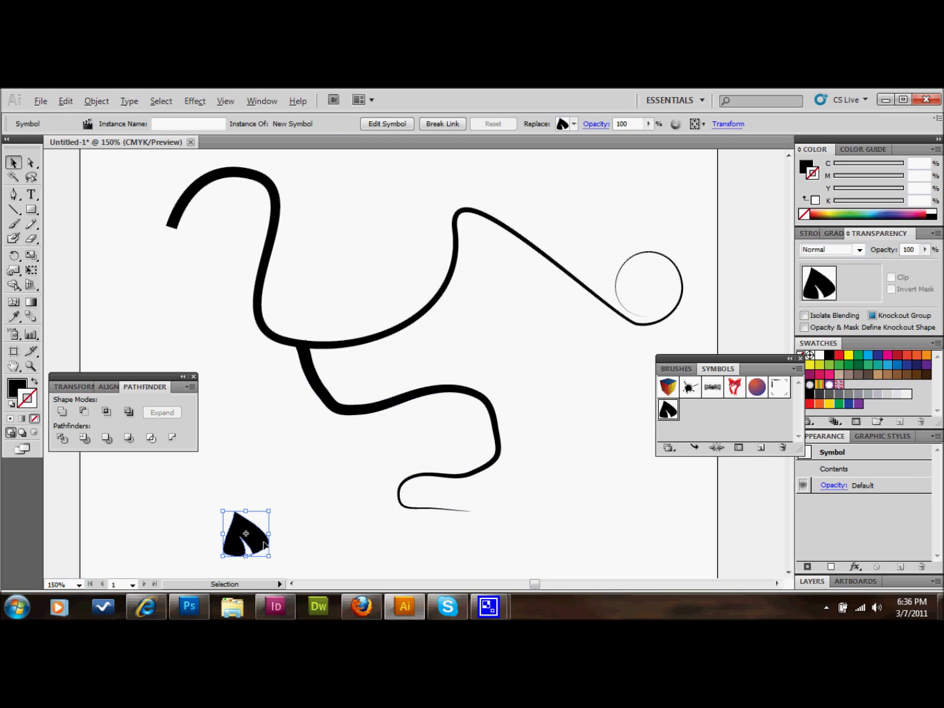
Replace the original leaf with a new symbol instance, shrunk onto the lower vine's end
left_click_drag(262, 546, 562, 390)
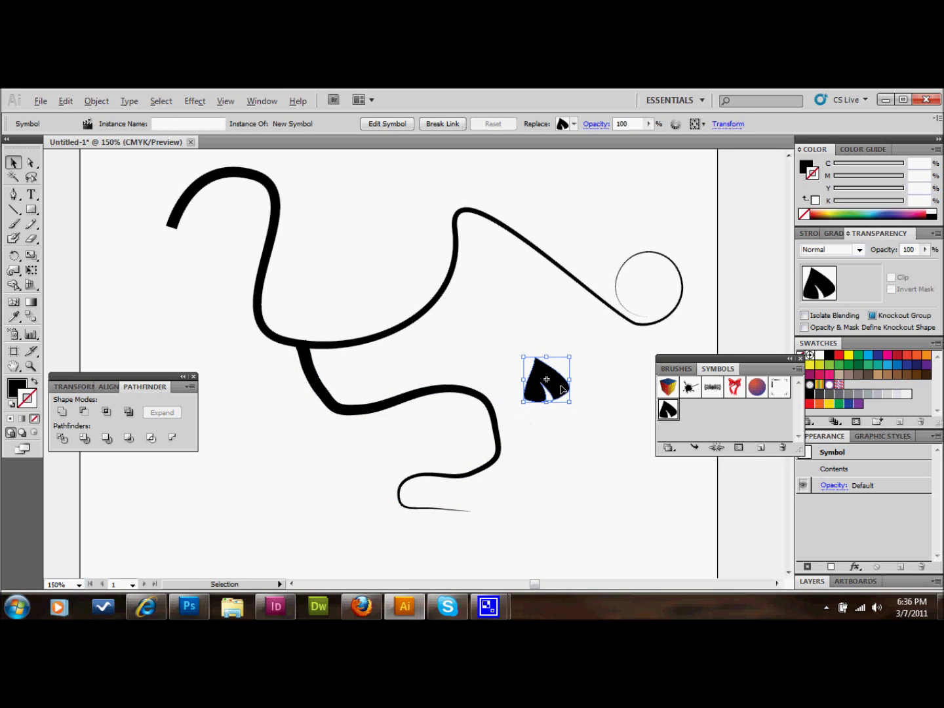
key("Delete")
left_click_drag(680, 411, 493, 524)
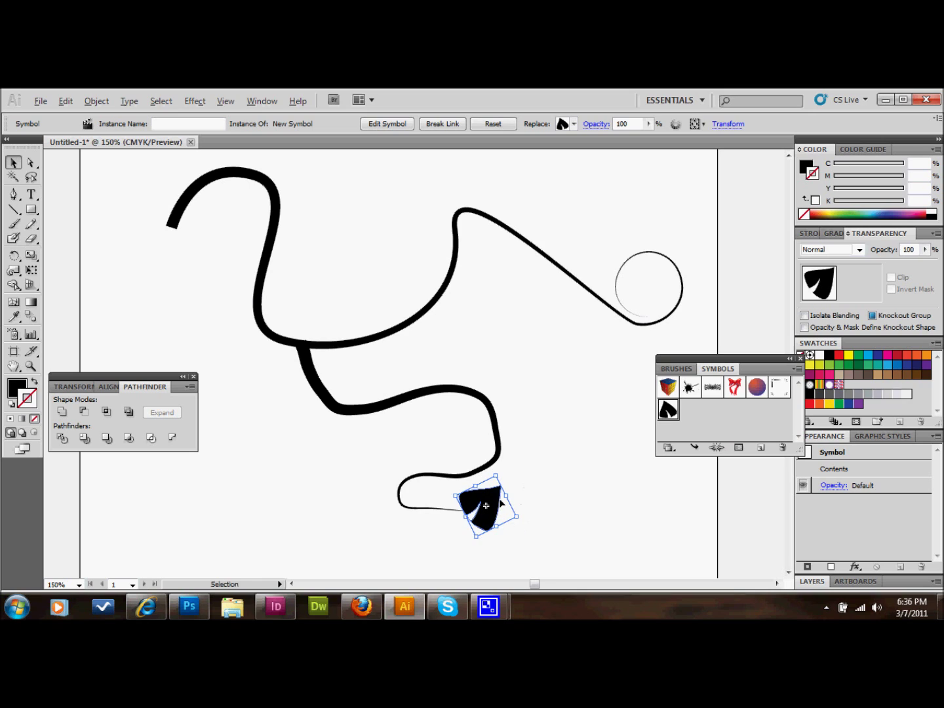
left_click_drag(495, 478, 464, 507)
left_click(524, 550)
left_click(519, 522)
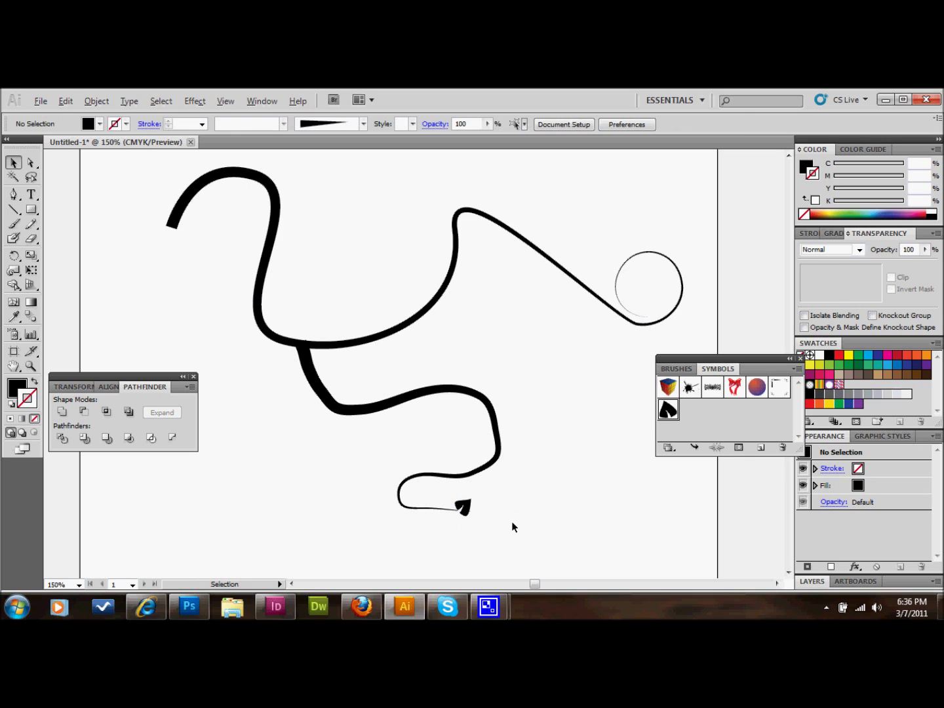
left_click(465, 510)
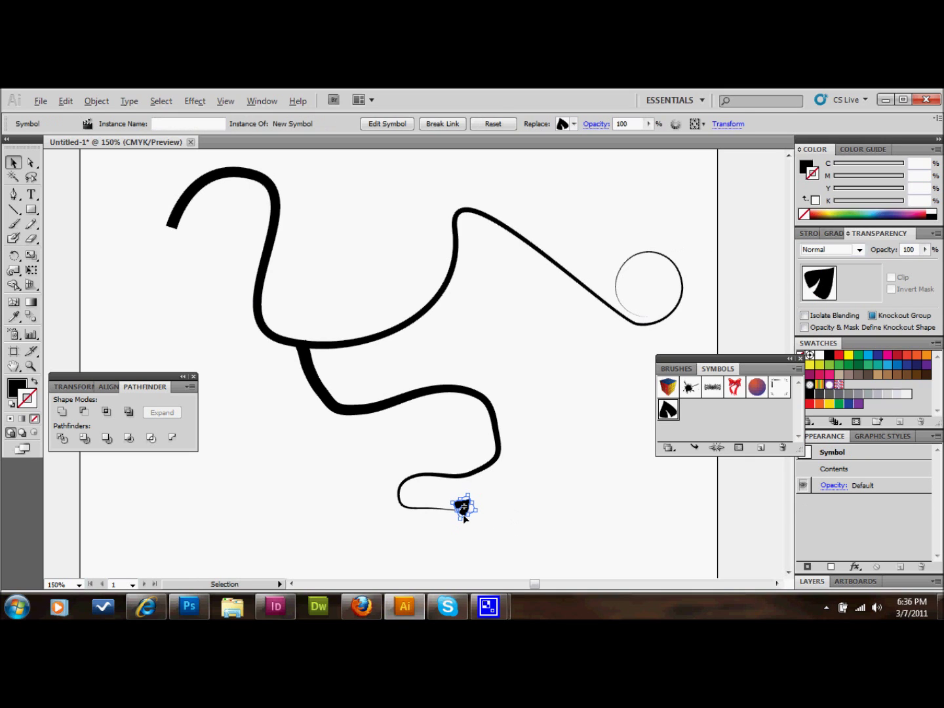
left_click(513, 520)
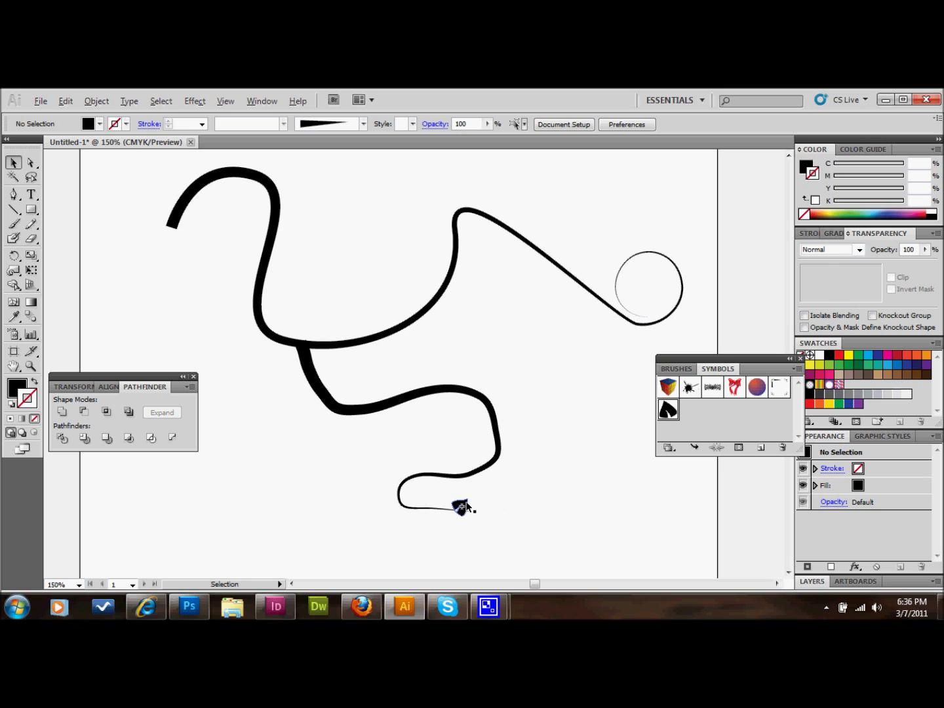
left_click(464, 506)
left_click(530, 484)
Place a rotated, shrunken leaf inside the circle and drop a third leaf nearby
left_click_drag(669, 410, 621, 338)
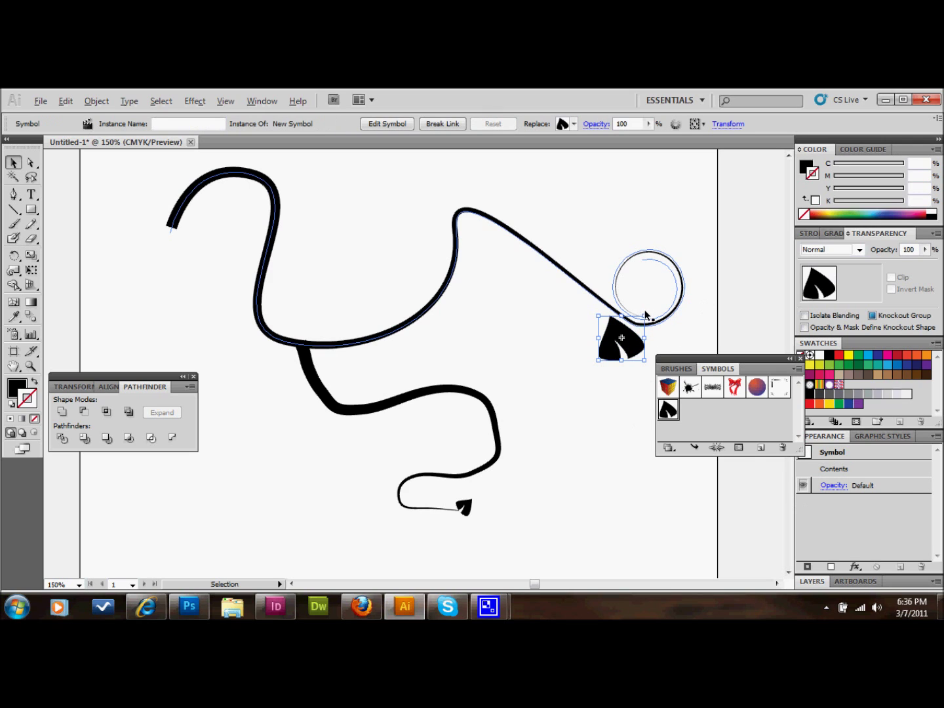
mouse_move(647, 313)
left_mouse_down()
mouse_move(663, 315)
mouse_move(632, 337)
mouse_move(623, 357)
mouse_move(640, 322)
left_mouse_up()
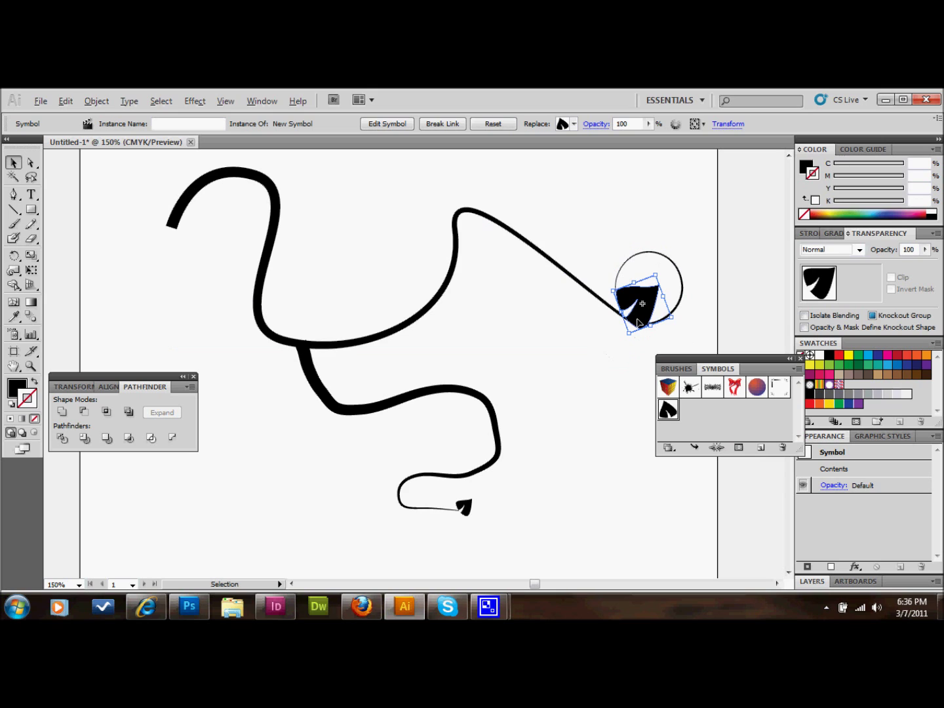
left_click_drag(659, 273, 684, 293)
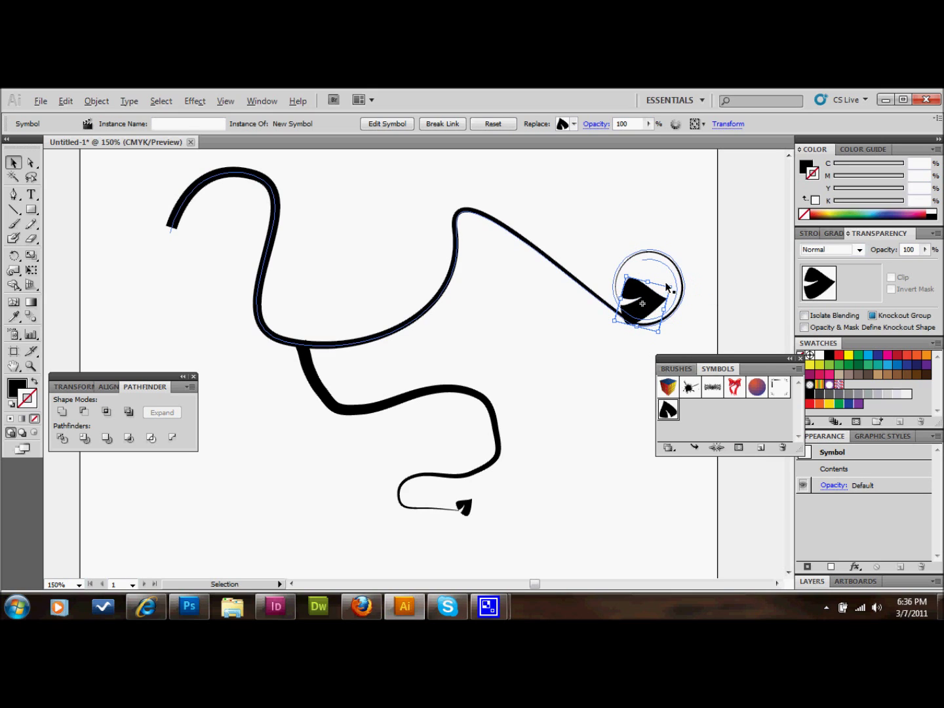
left_click_drag(622, 273, 643, 311)
left_click(698, 326)
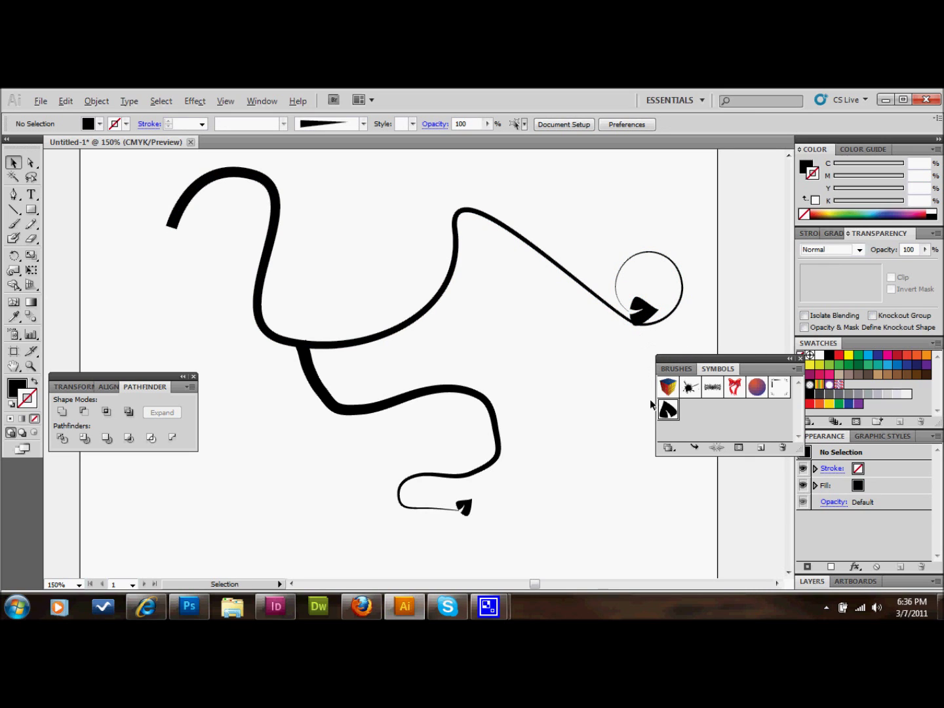
left_click_drag(670, 412, 604, 397)
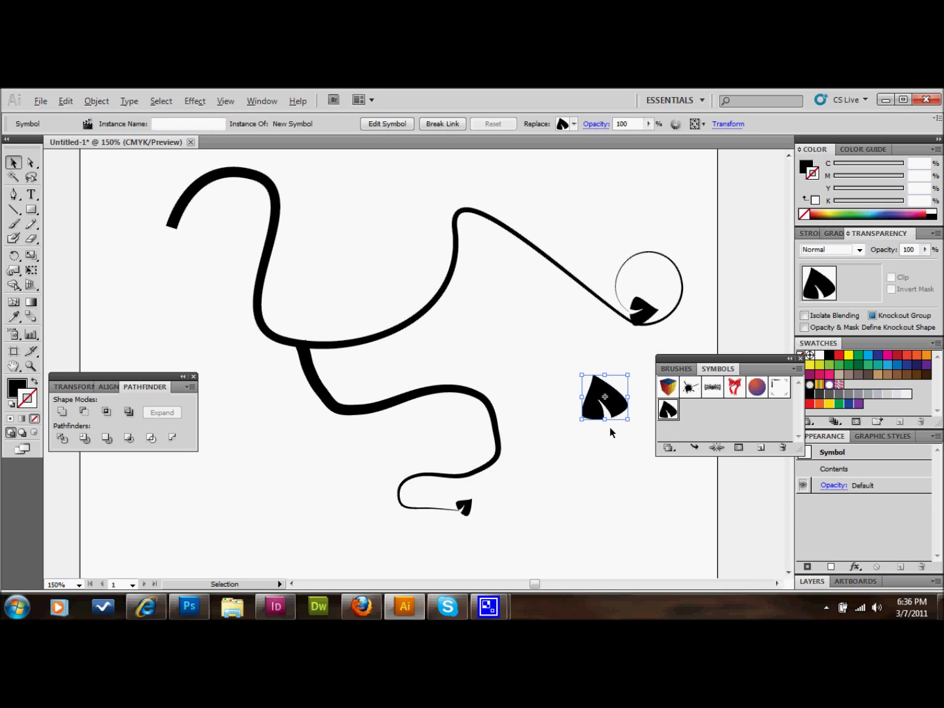
Set the colours to a green fill with no stroke and place another leaf instance
left_click(847, 366)
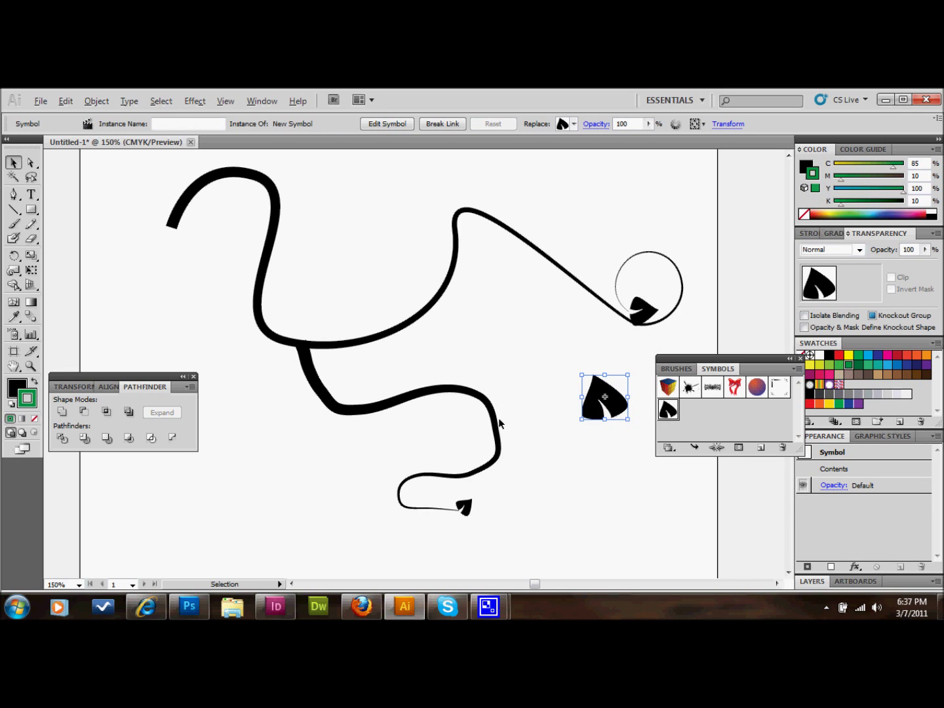
left_click(36, 380)
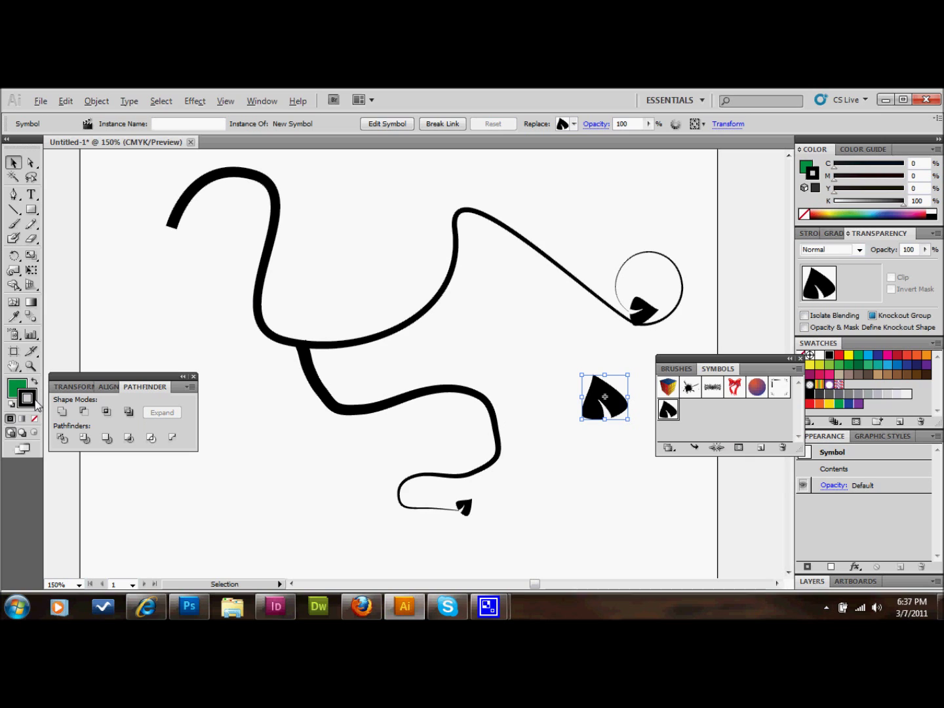
left_click(37, 419)
left_click(604, 417)
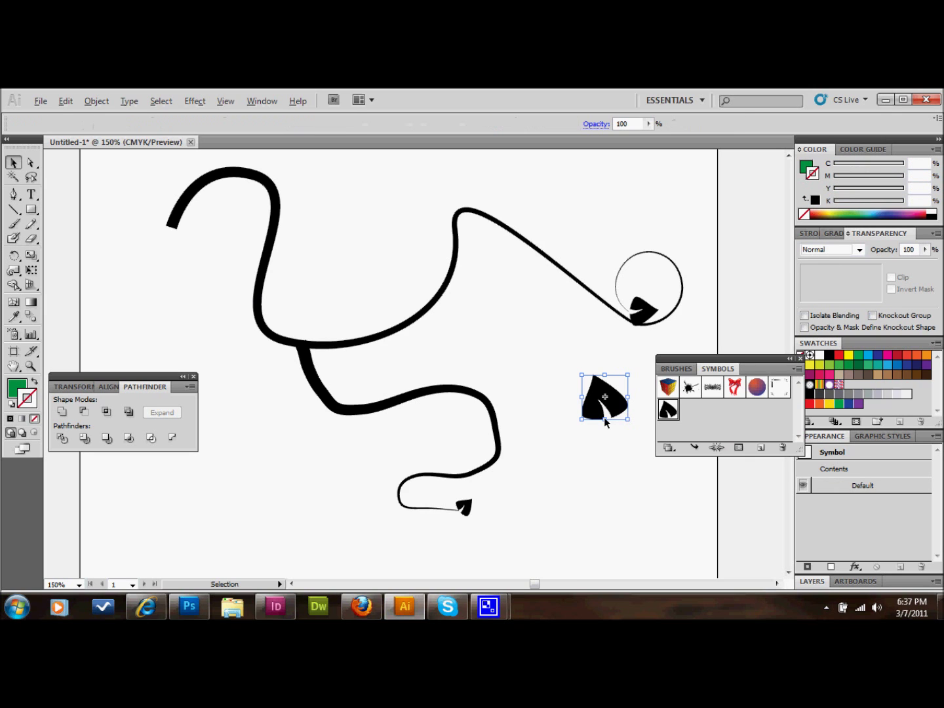
left_click_drag(610, 410, 612, 413)
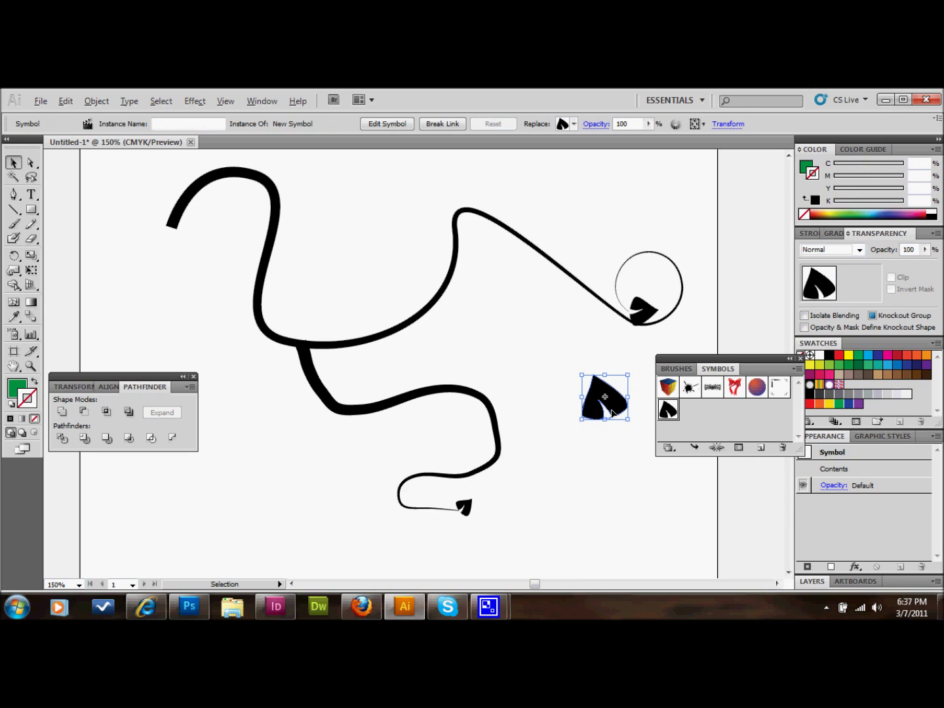
Fill the leaf green inside the New Symbol definition and exit isolation mode
double_click(611, 411)
left_click(437, 386)
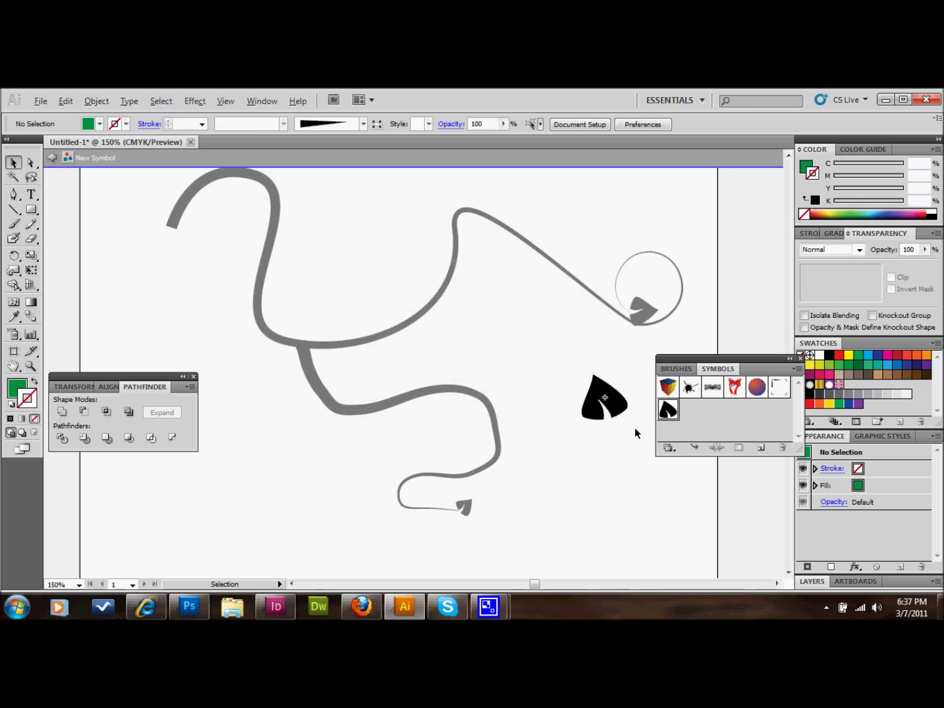
left_click(616, 407)
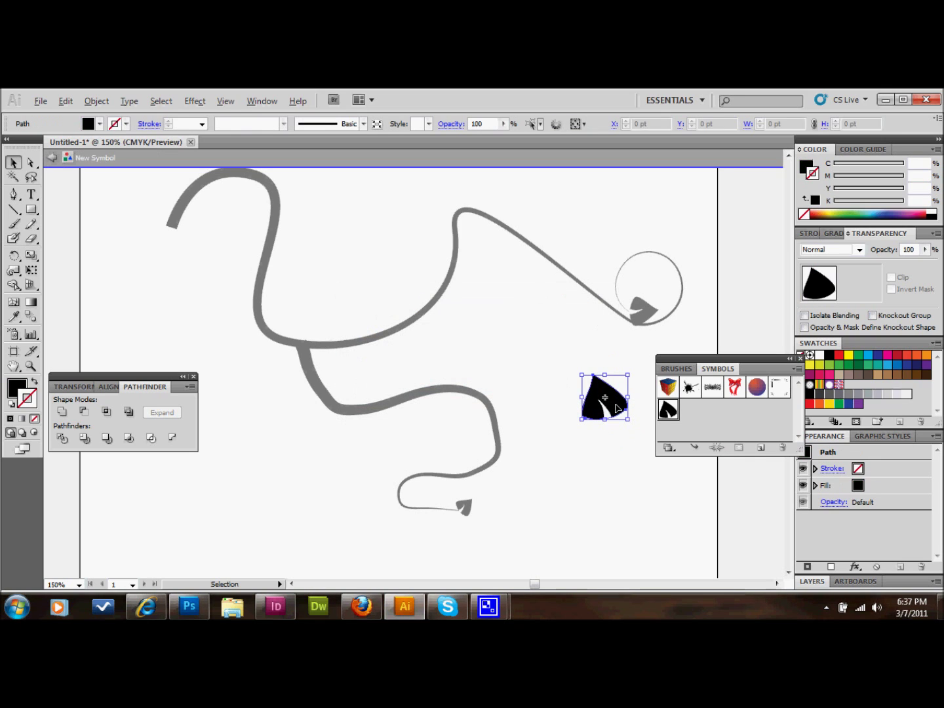
left_click(14, 391)
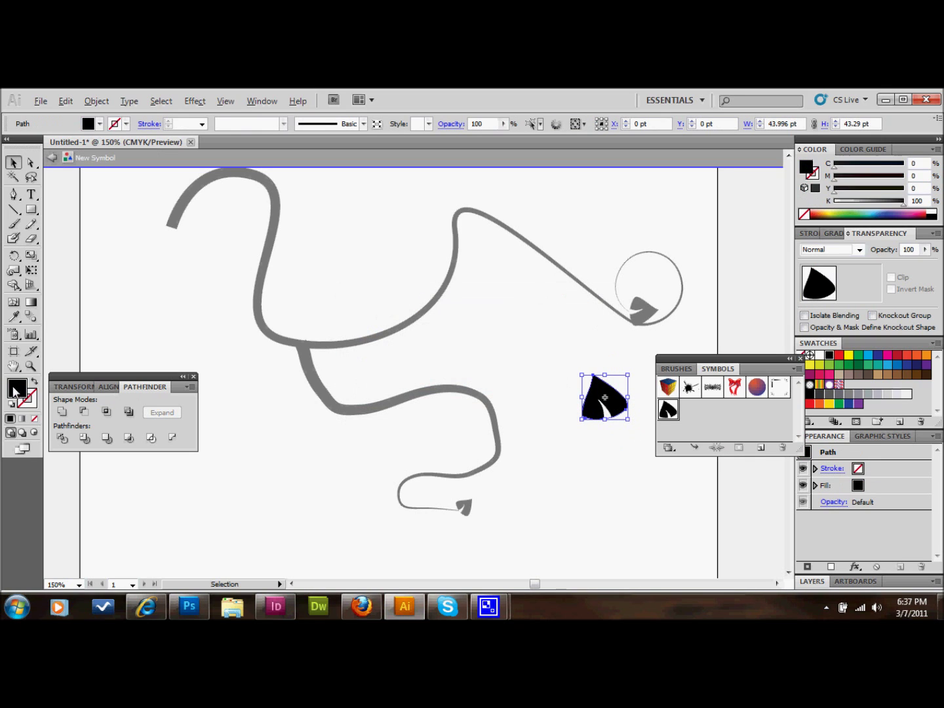
left_click(848, 366)
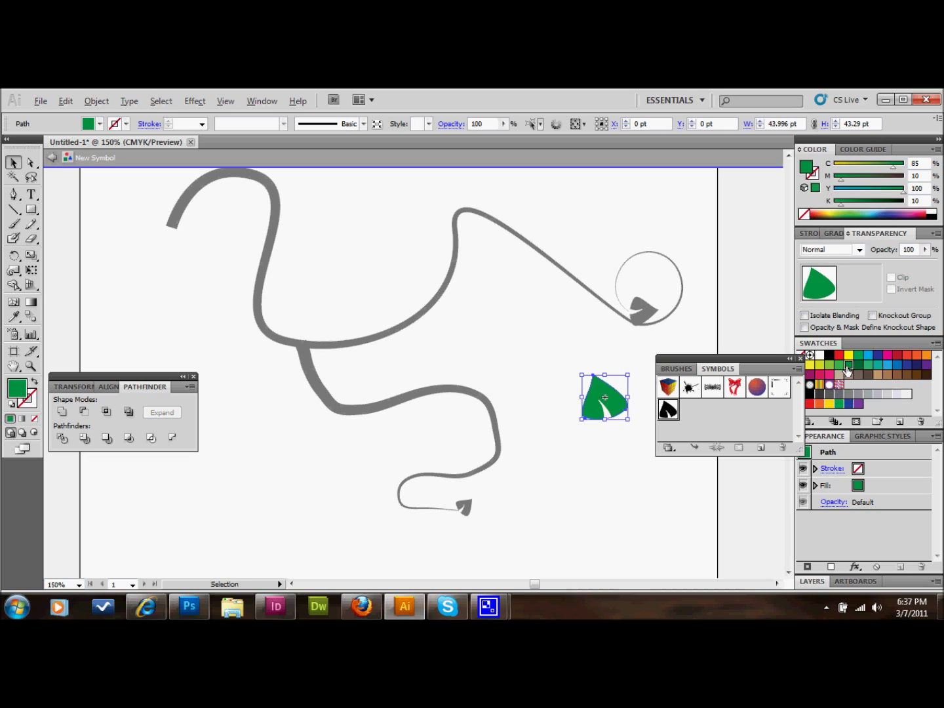
left_click(625, 449)
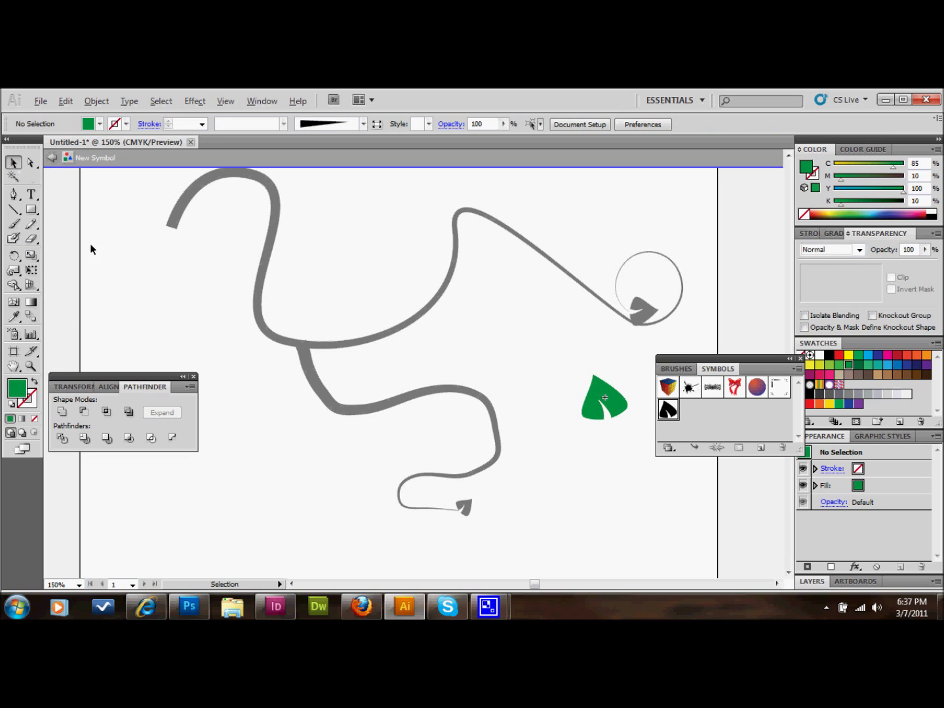
double_click(135, 293)
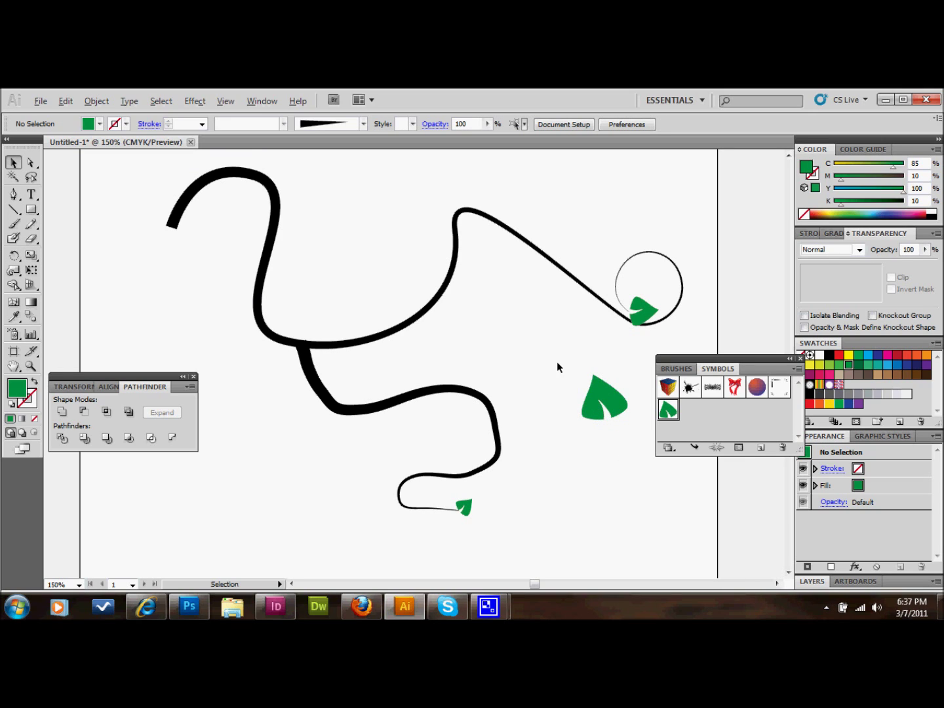
Expand the large leaf instance into plain paths and fill it black
left_click_drag(557, 360, 633, 440)
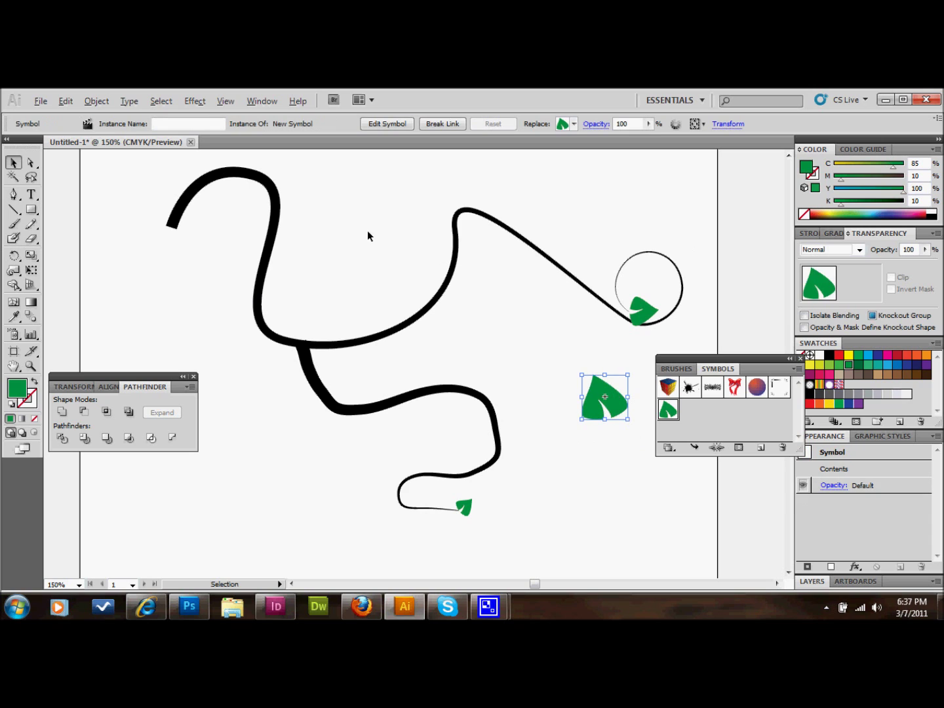
left_click(97, 102)
left_click(124, 250)
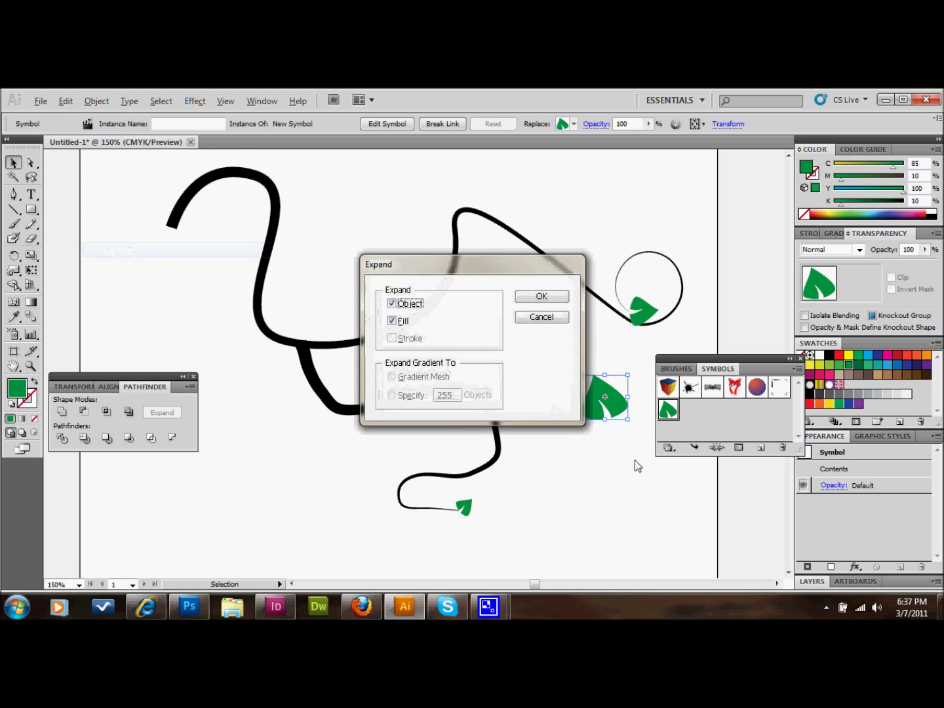
left_click(542, 297)
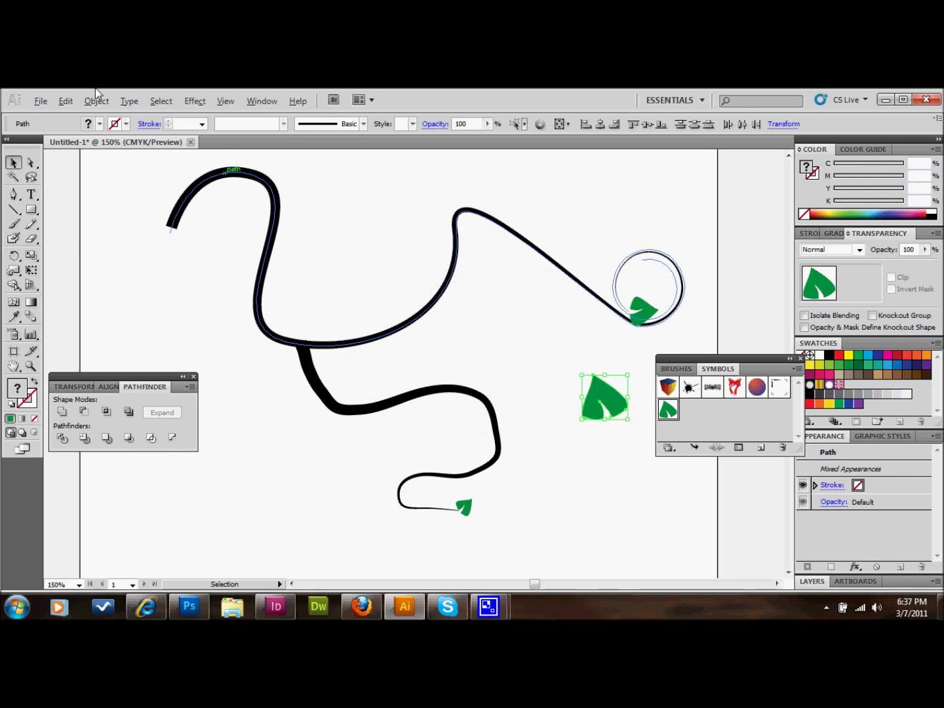
left_click(590, 431)
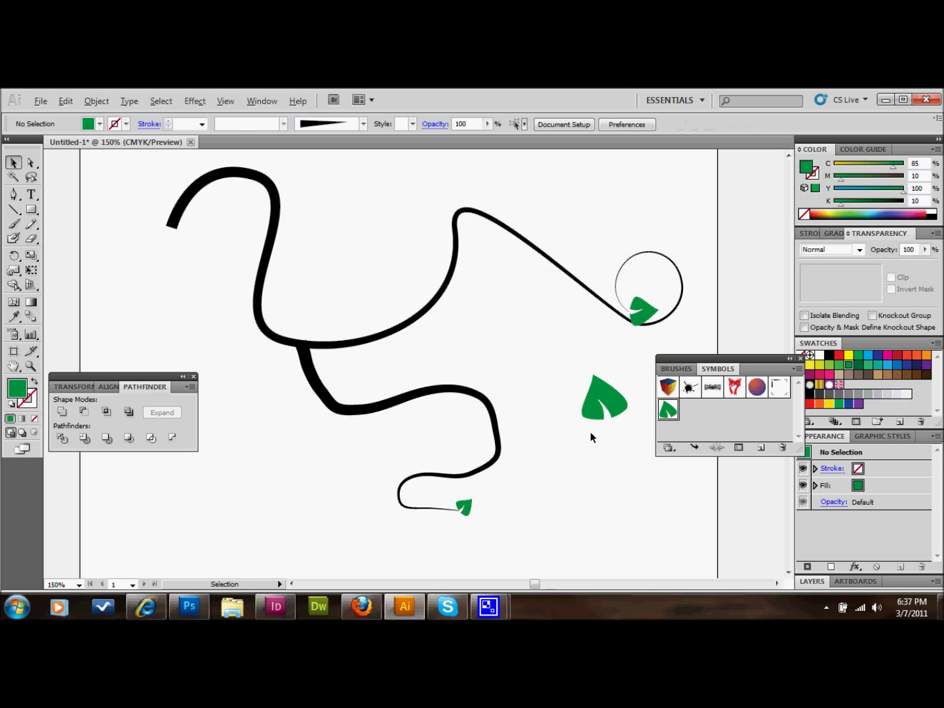
left_click(606, 396)
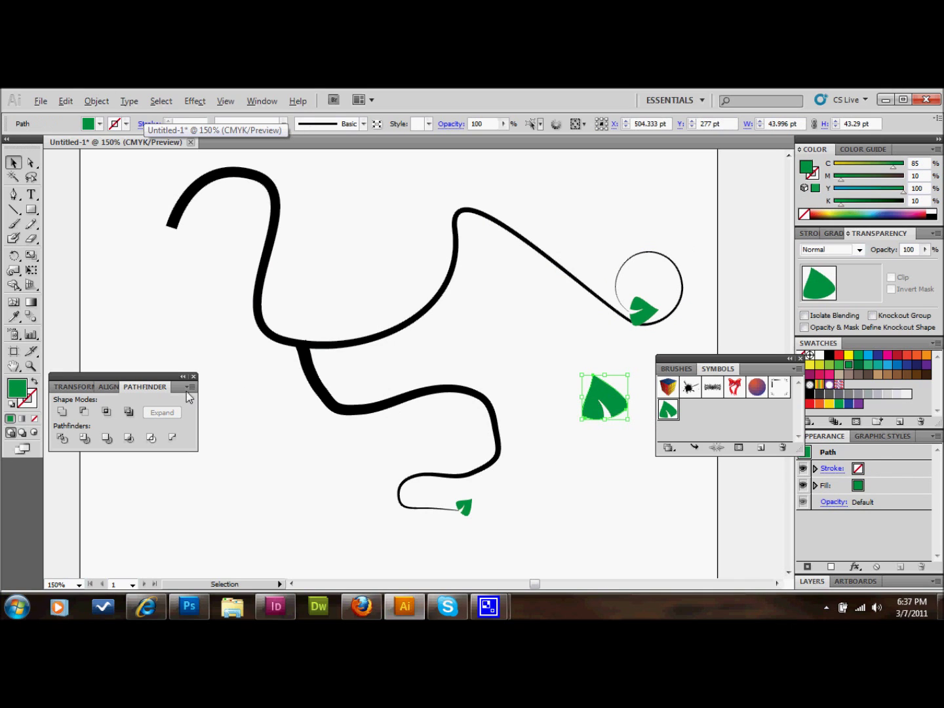
left_click(828, 357)
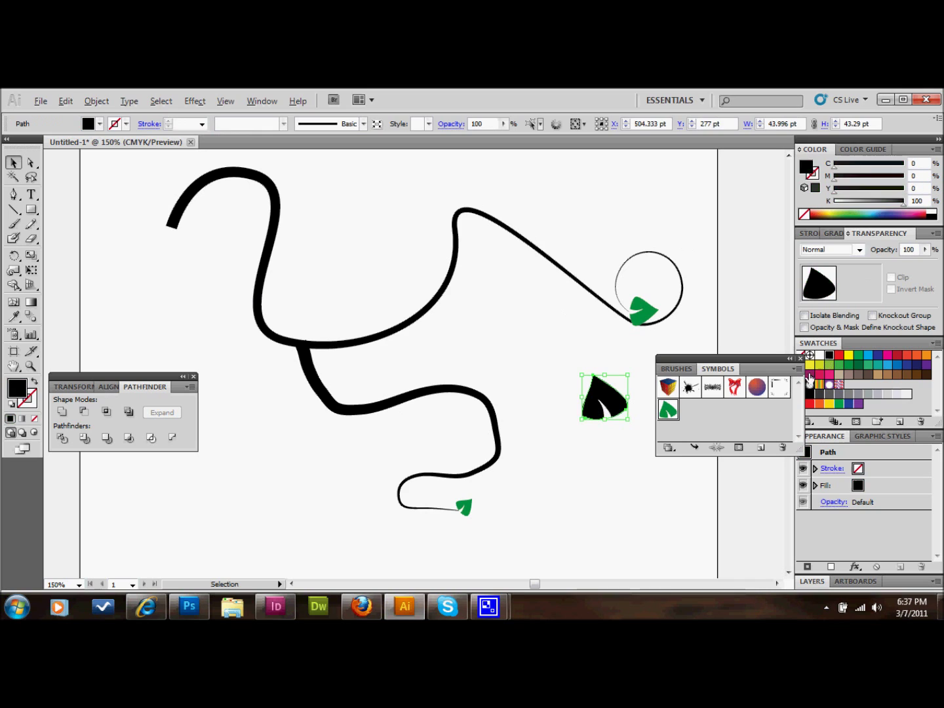
left_click(628, 451)
Group the black leaf's parts and shrink it to about 26 pt
left_click_drag(611, 404, 616, 279)
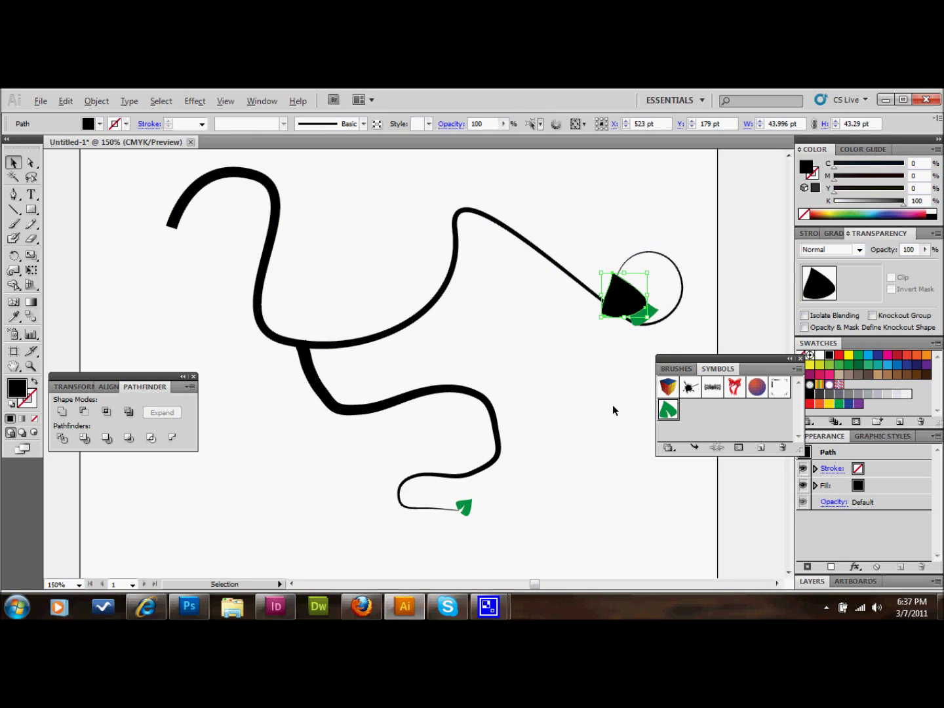
key("ctrl+z")
left_click_drag(559, 359, 628, 439)
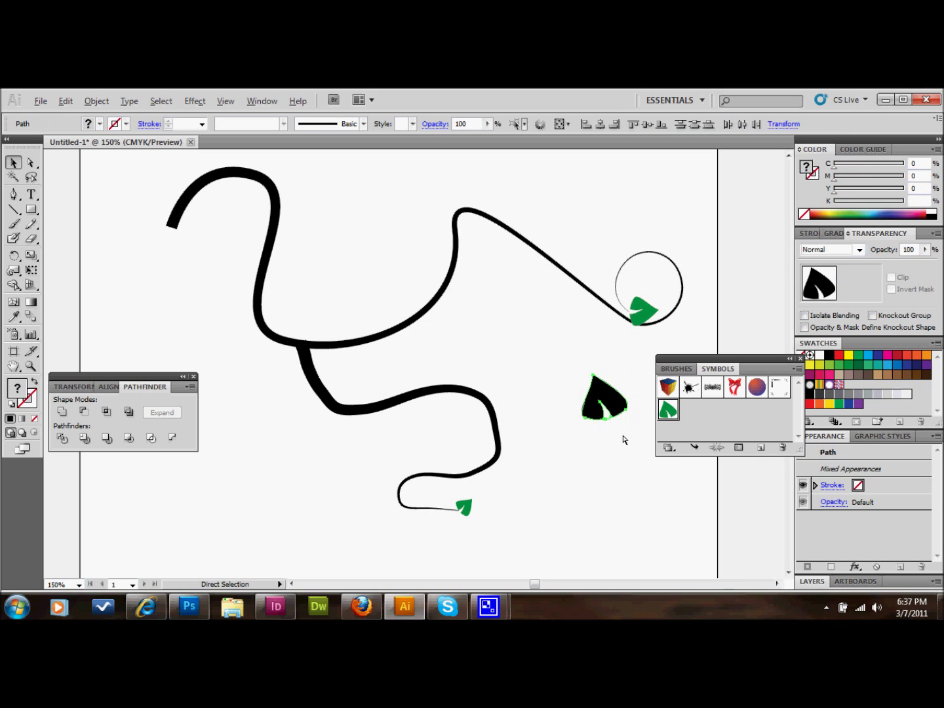
key("ctrl+g")
left_click(622, 461)
left_click(611, 394)
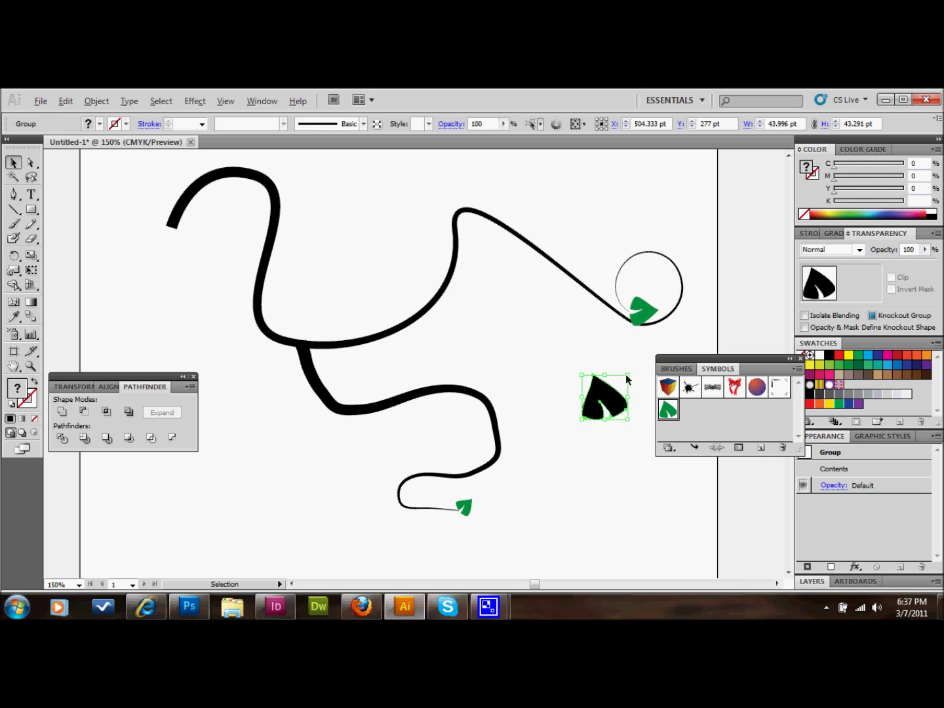
left_click_drag(627, 379, 638, 300)
Position the small black leaf inside the circle above the green leaf
left_click(637, 394)
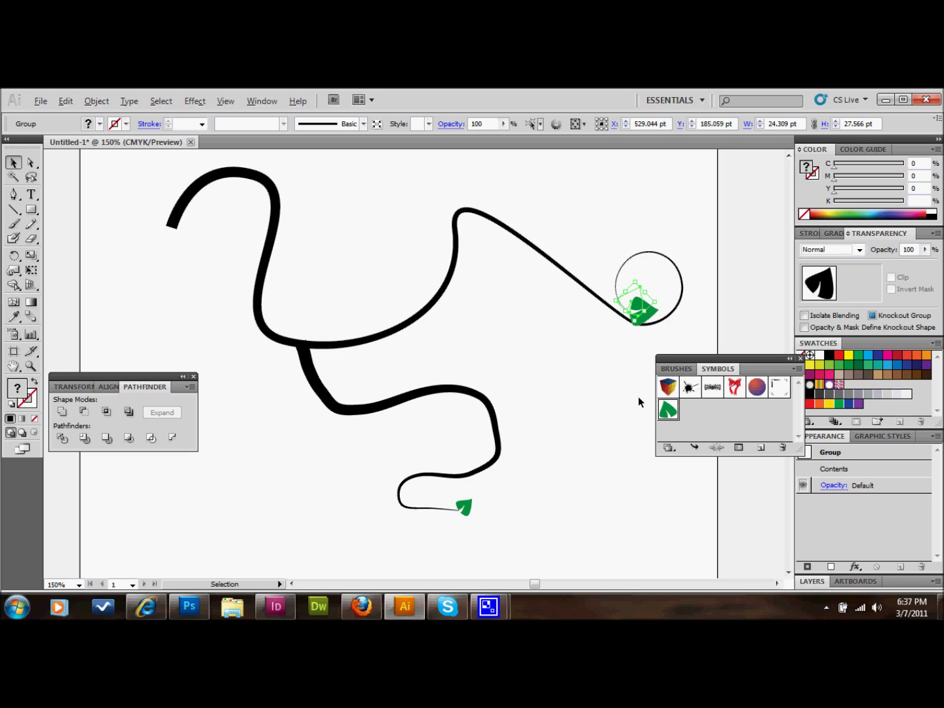
key("ctrl")
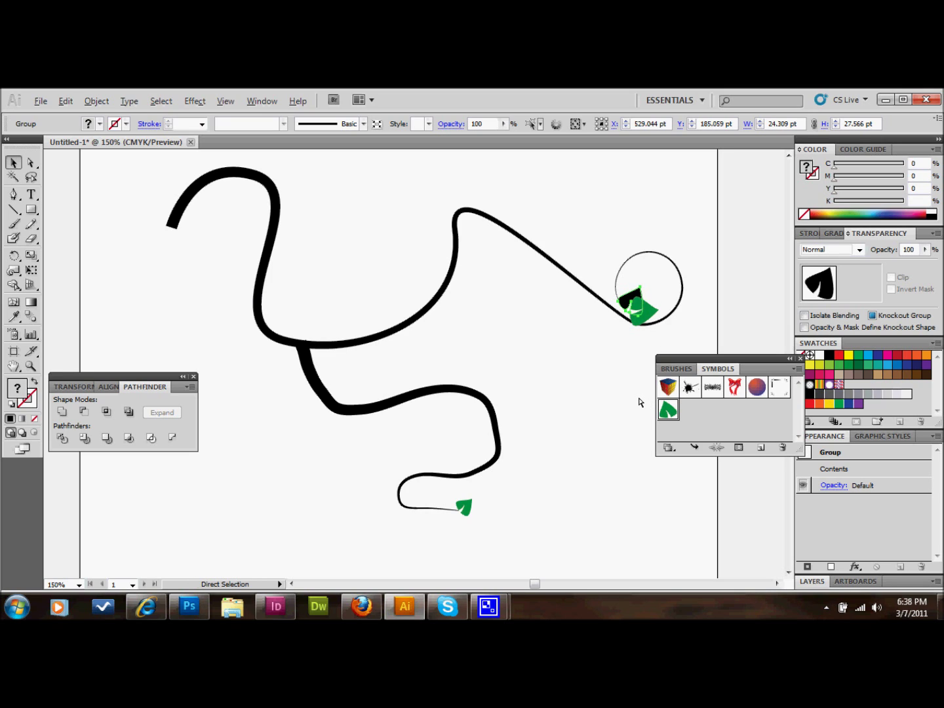
left_click(635, 442)
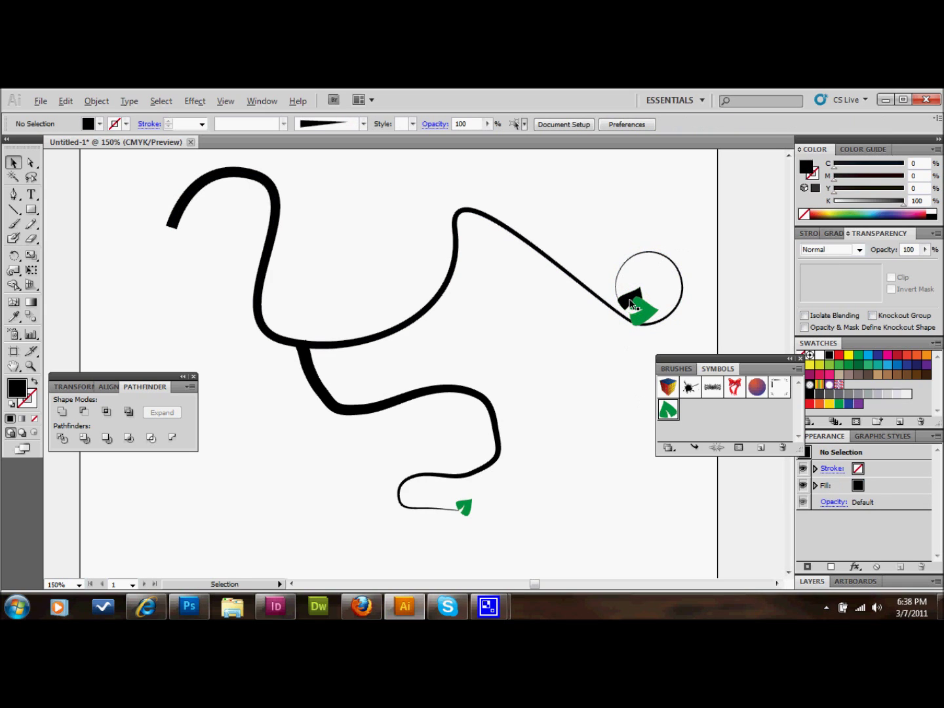
left_click_drag(628, 304, 627, 302)
left_click(624, 375)
left_click_drag(632, 301, 626, 273)
left_click(600, 264)
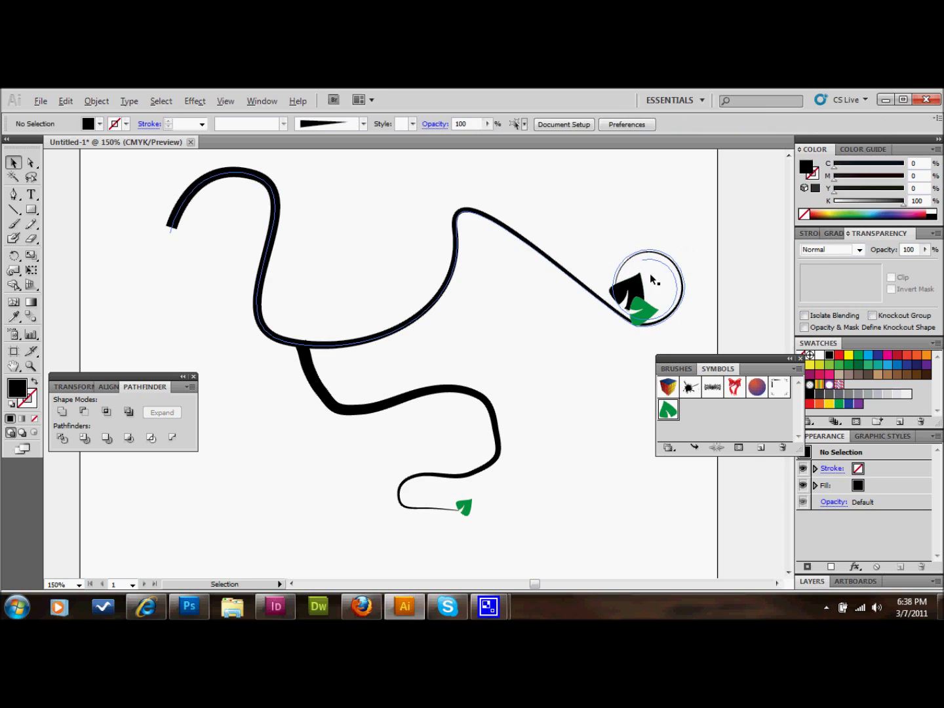
Rotate, lower and enlarge the black leaf group to about 68 pt wide
left_click(630, 286)
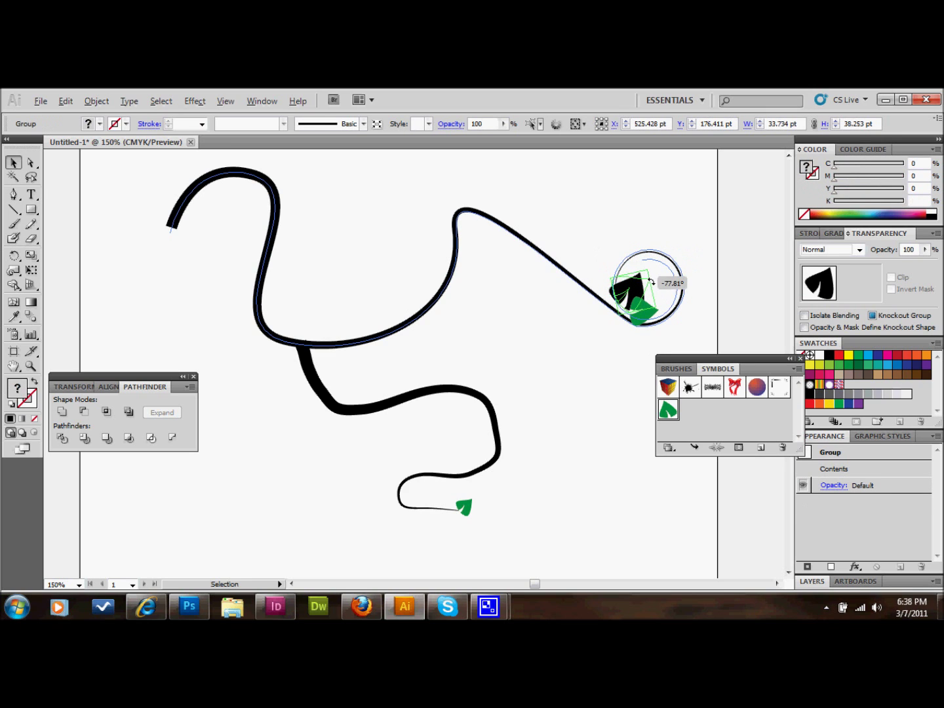
left_click_drag(638, 290, 654, 300)
left_click(623, 361)
left_click(636, 363)
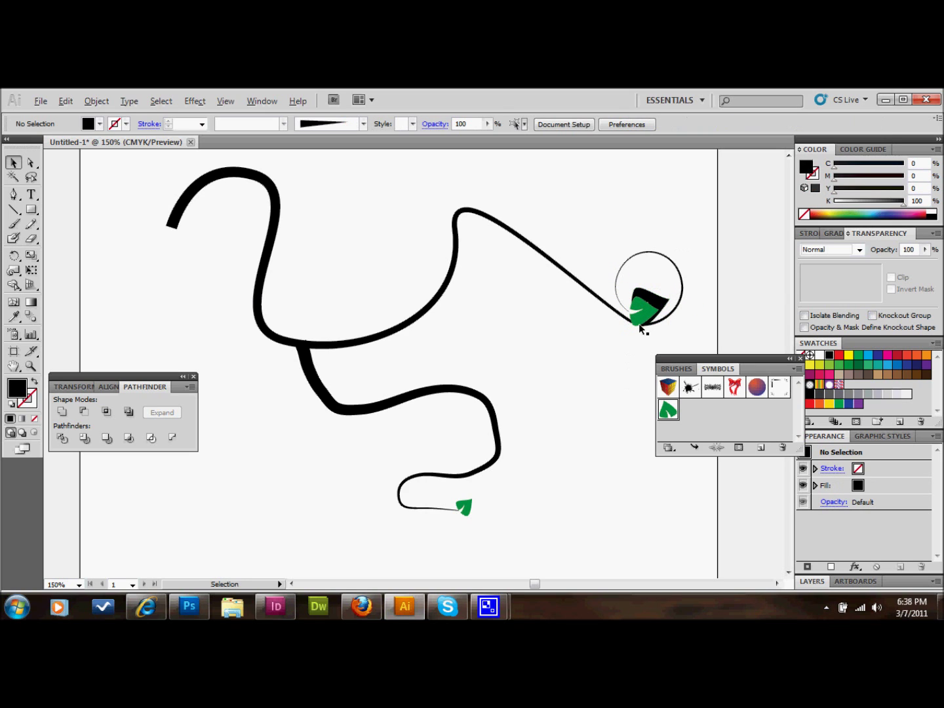
left_click(670, 297)
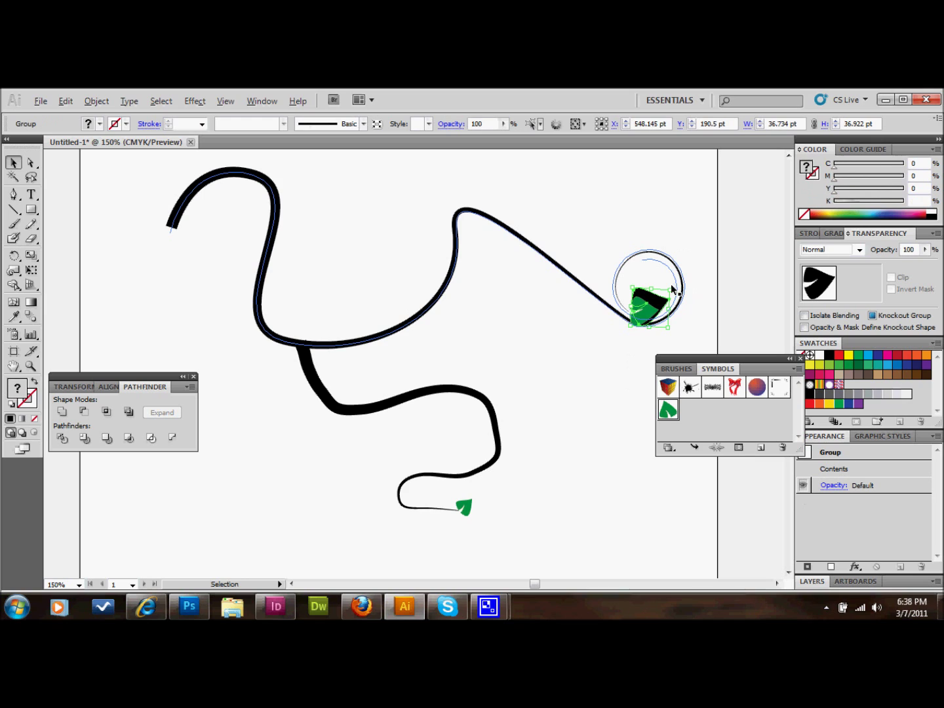
left_click(670, 290)
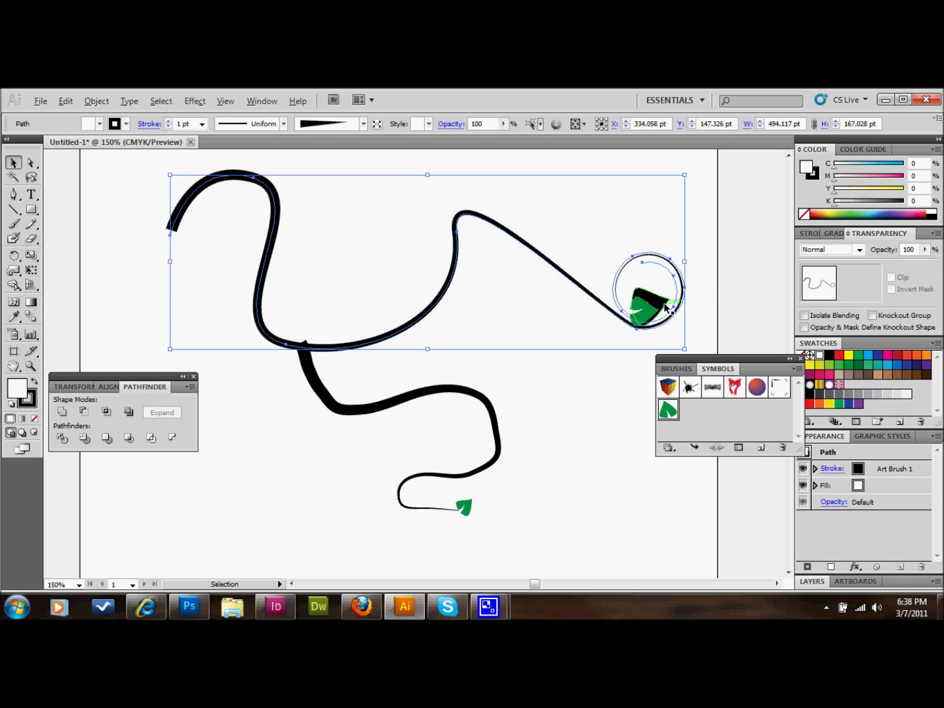
left_click(666, 308)
left_click_drag(669, 286, 651, 322)
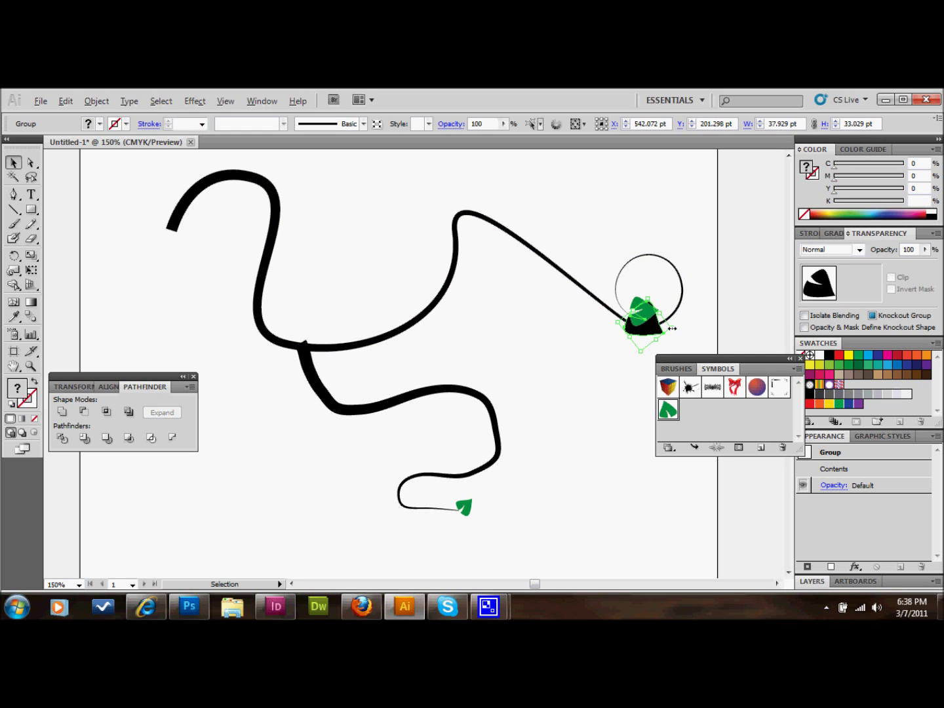
left_click_drag(672, 327, 653, 351)
left_click(605, 383)
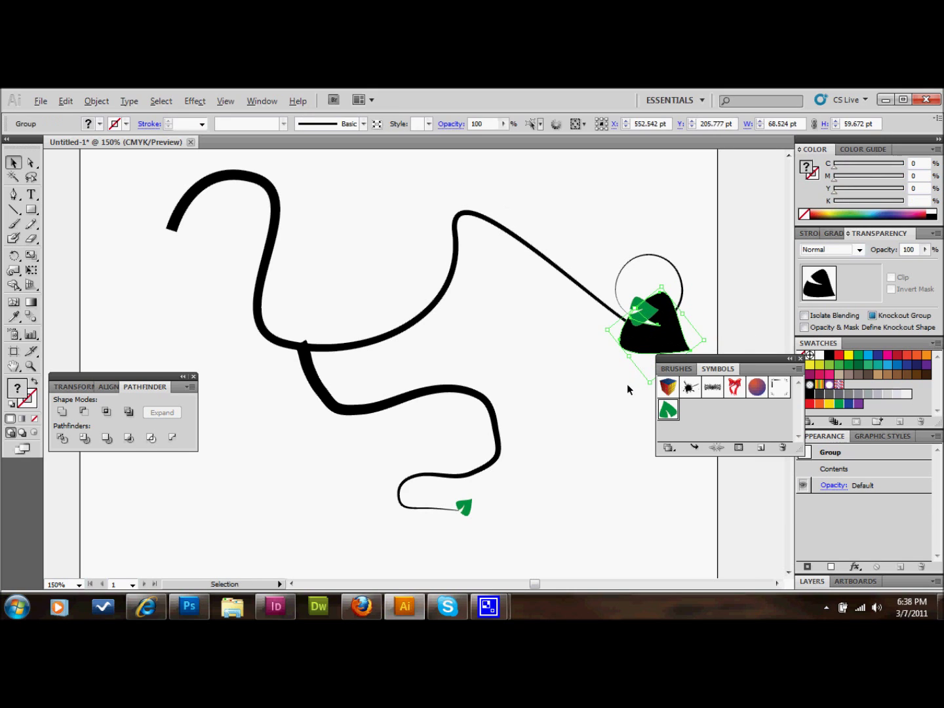
left_click(623, 407)
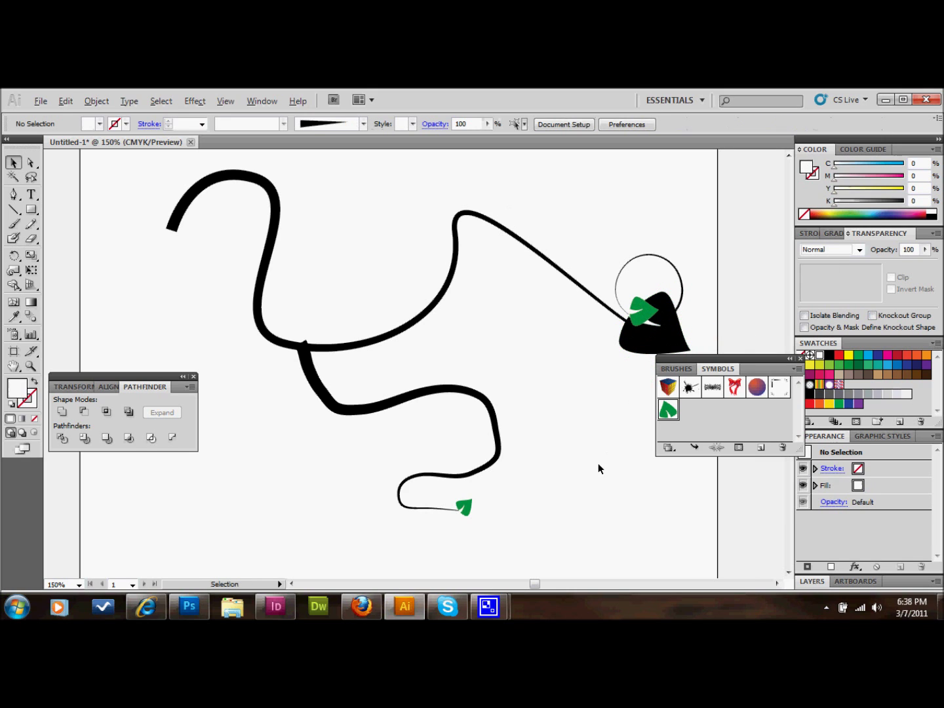
Rotate the green leaf slightly and delete the black shape covering it in the circle
left_click(645, 312)
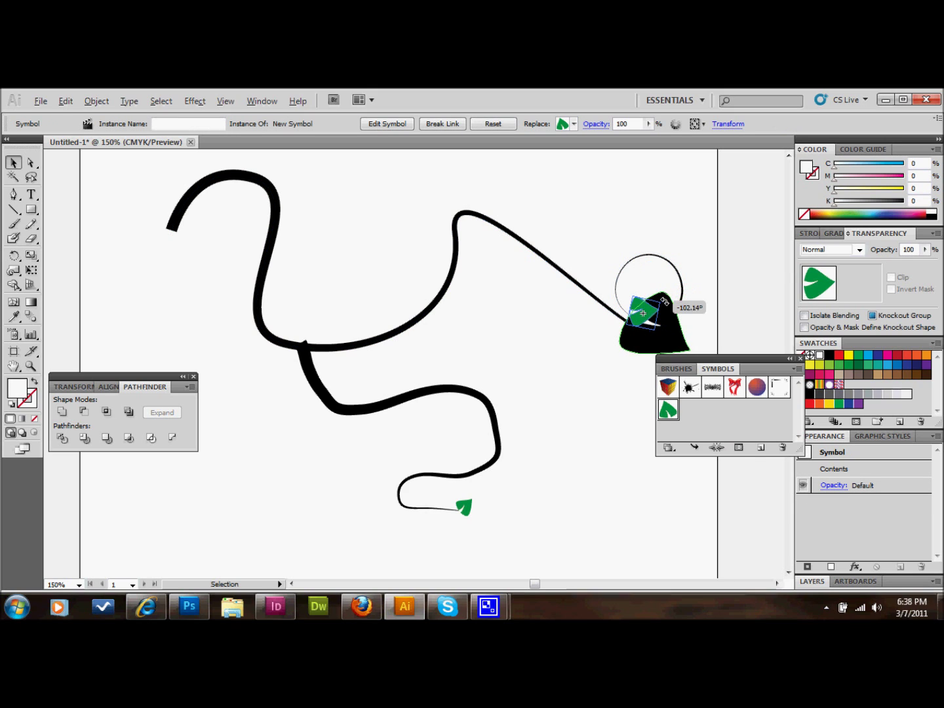
left_click_drag(681, 297, 647, 316)
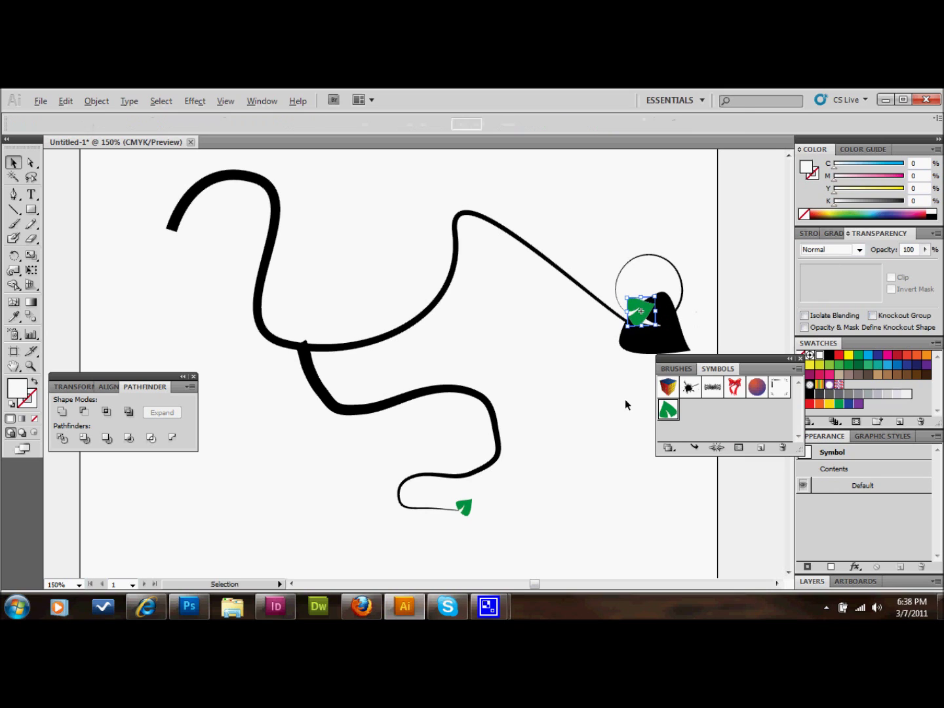
left_click(599, 464)
scroll(629, 392, "down", 2)
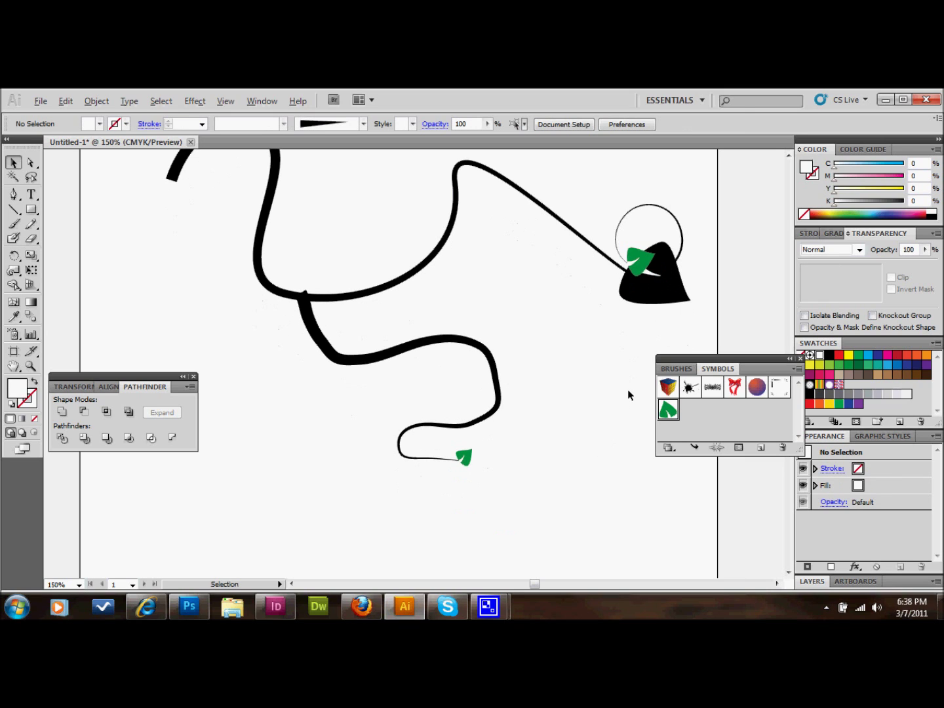
left_click(668, 298)
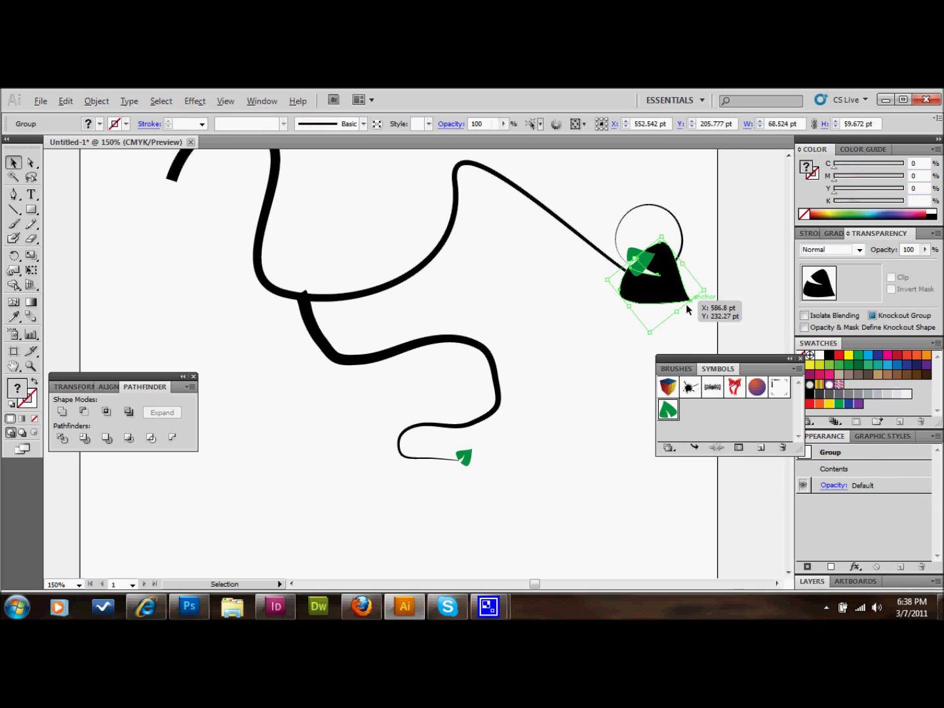
key("Delete")
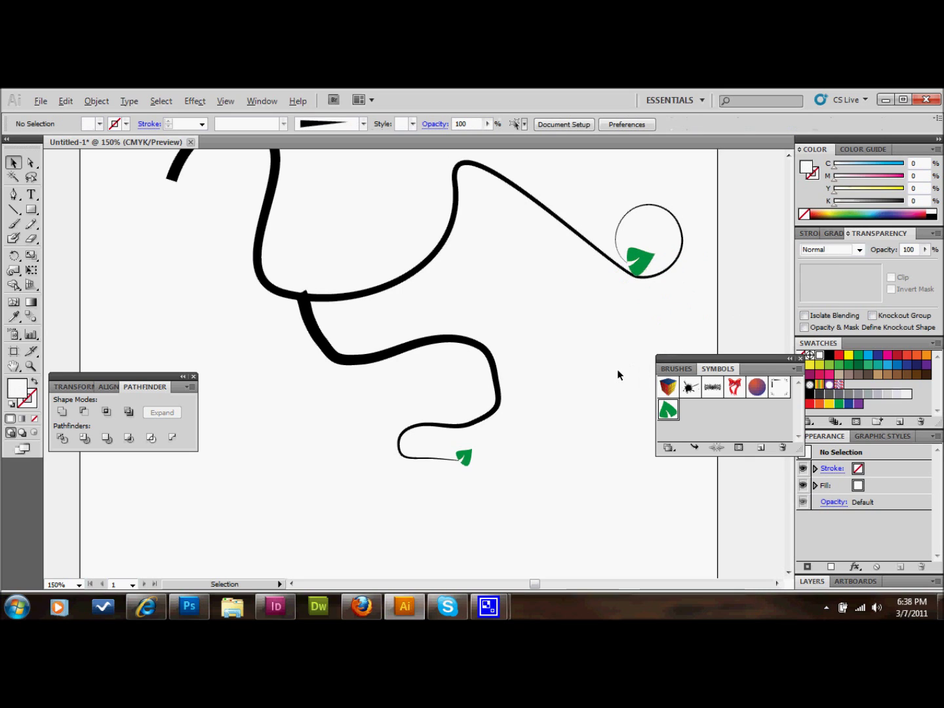
scroll(542, 344, "up", 1)
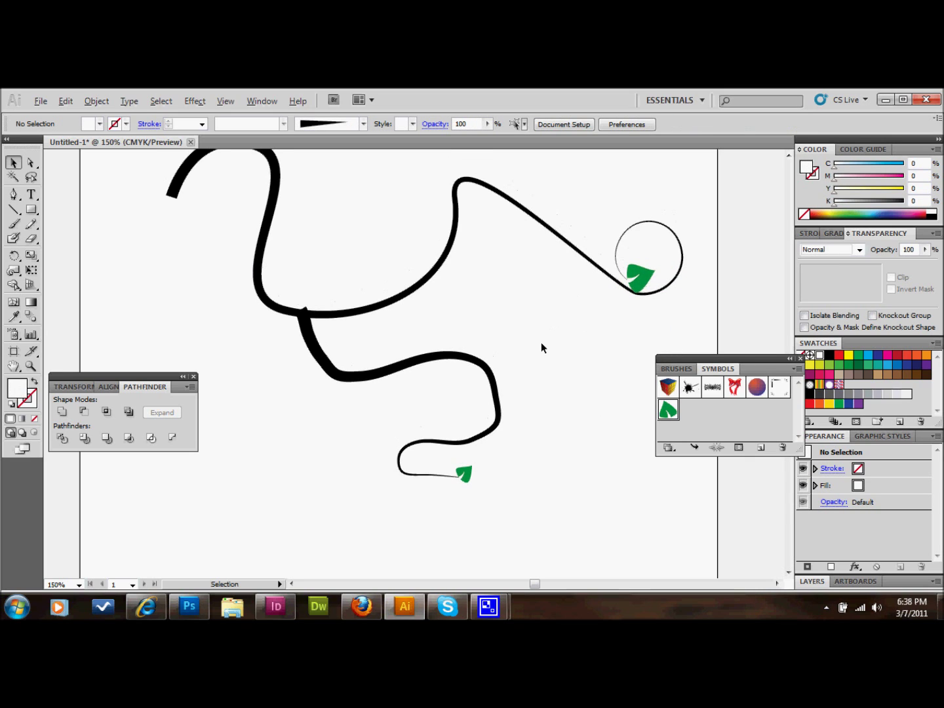
Select the lower vine with Direct Selection and fill it with the orange swatch
left_click(30, 162)
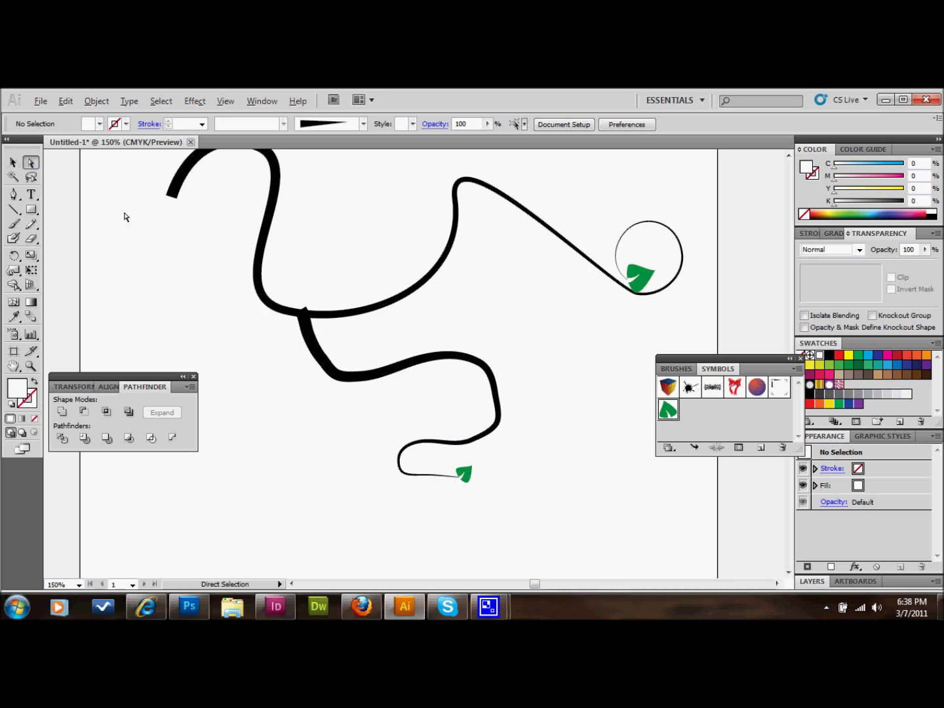
left_click(305, 312)
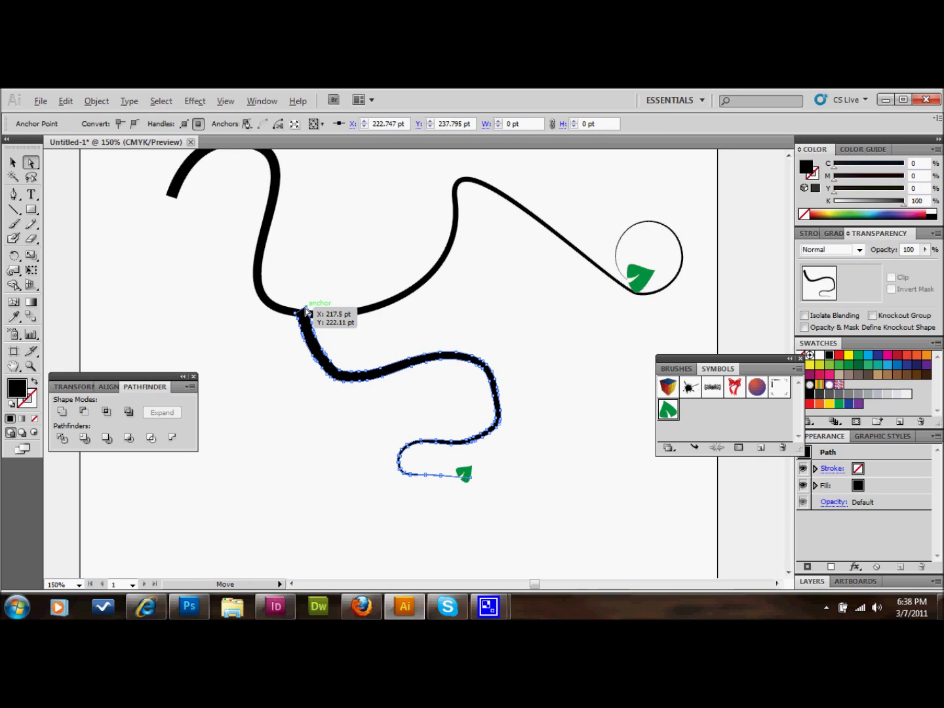
left_click(373, 353)
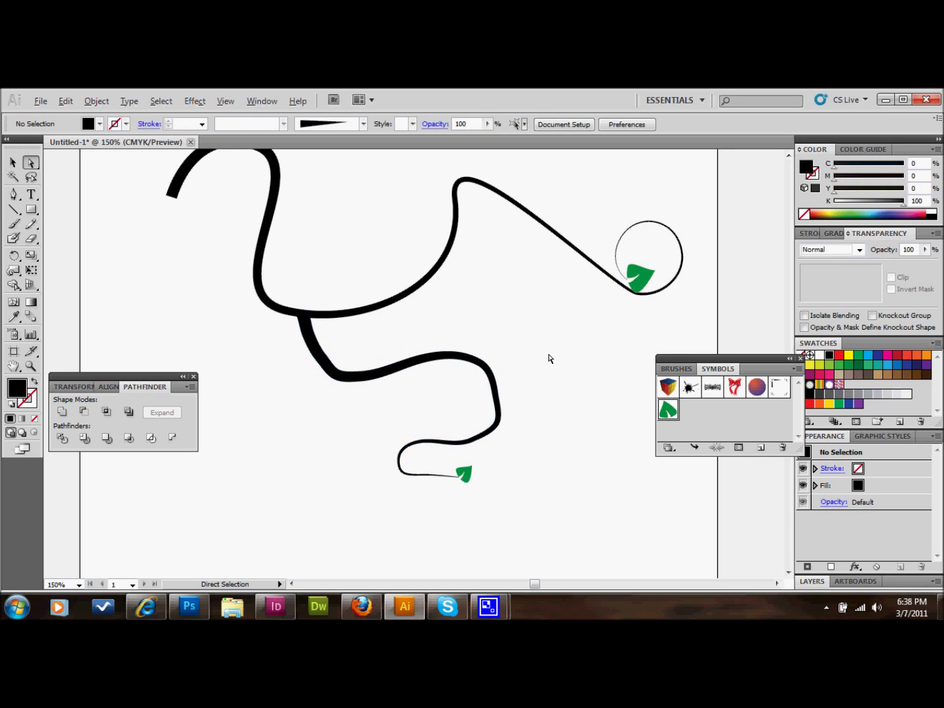
scroll(575, 355, "up", 1)
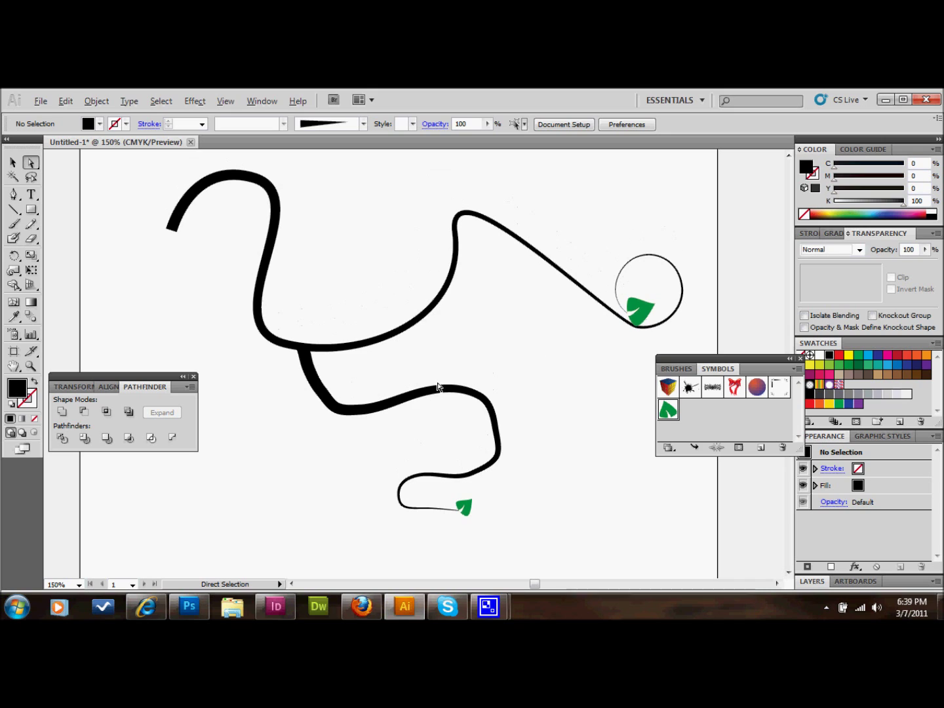
left_click(357, 414)
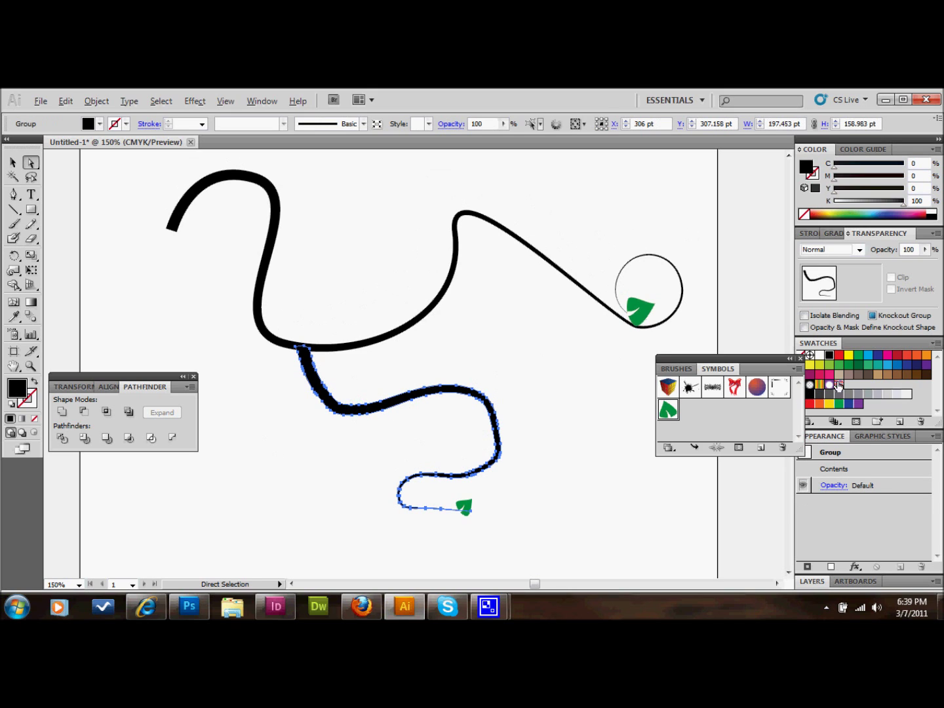
left_click(917, 357)
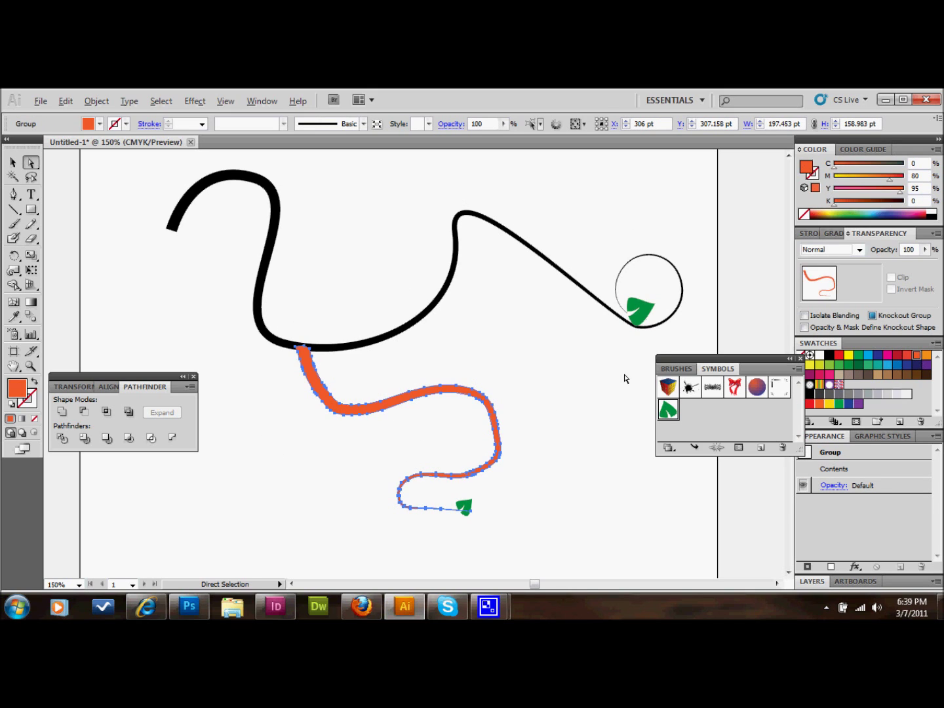
left_click(579, 380)
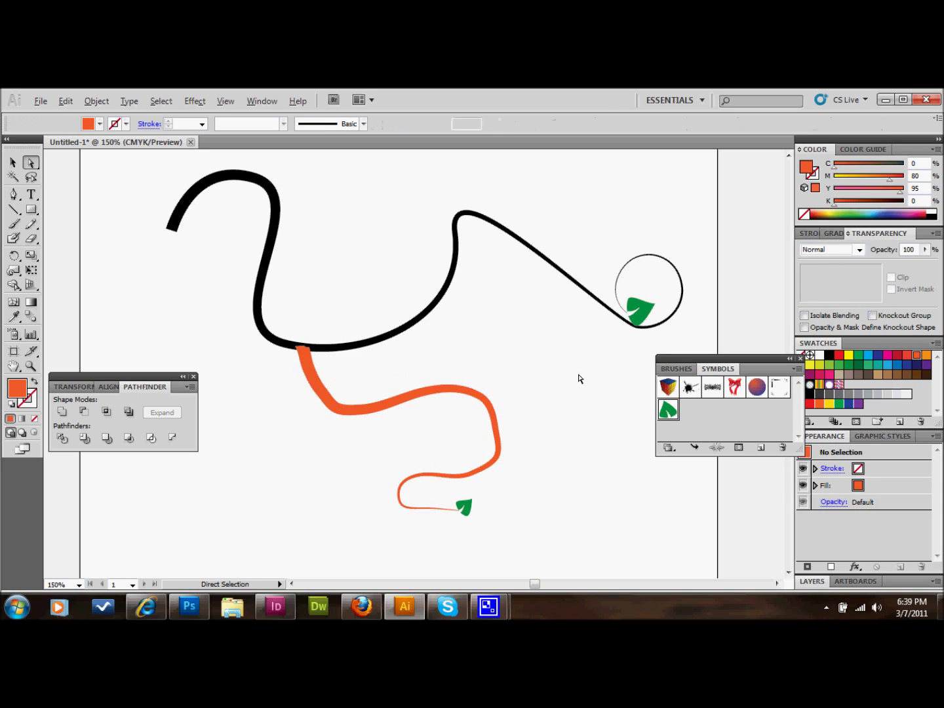
left_click(357, 346)
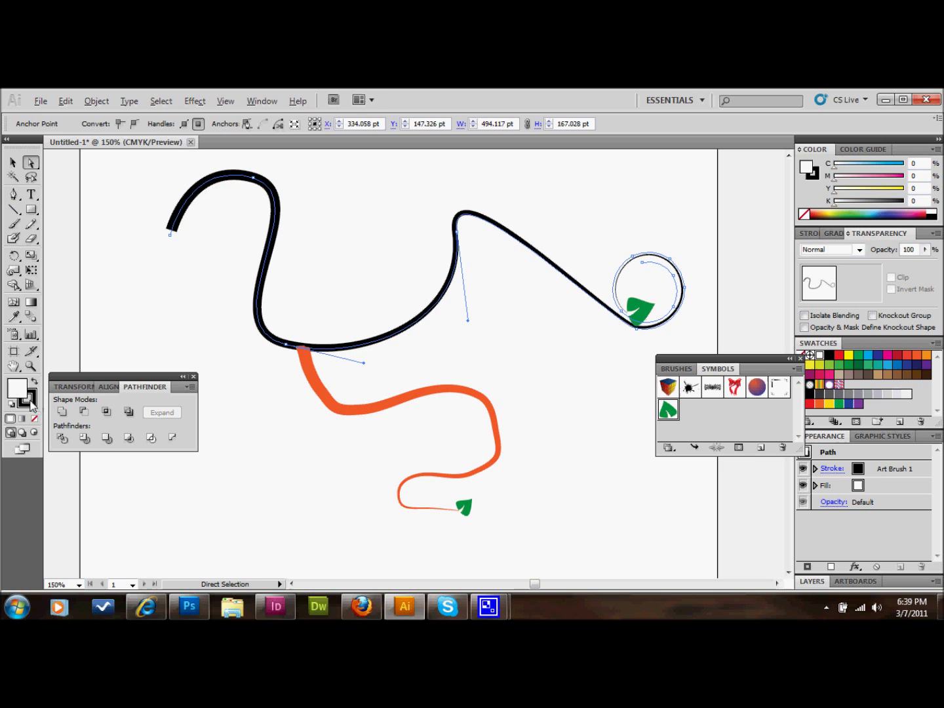
Apply Object > Expand Appearance to the black brushed vine and set its stroke to None
left_click(98, 100)
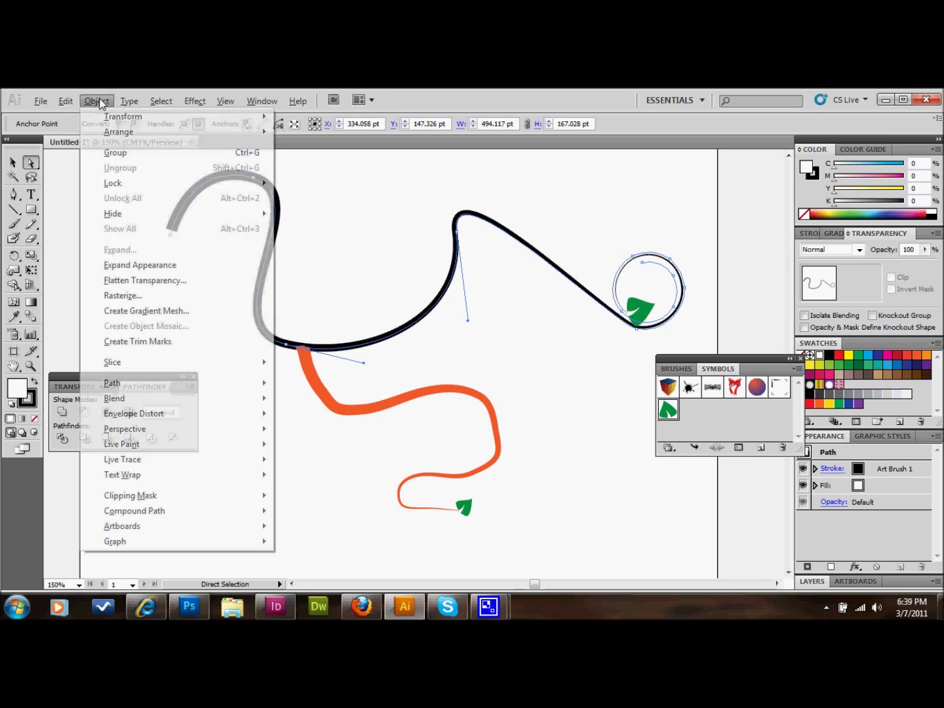
left_click(120, 266)
left_click(204, 199)
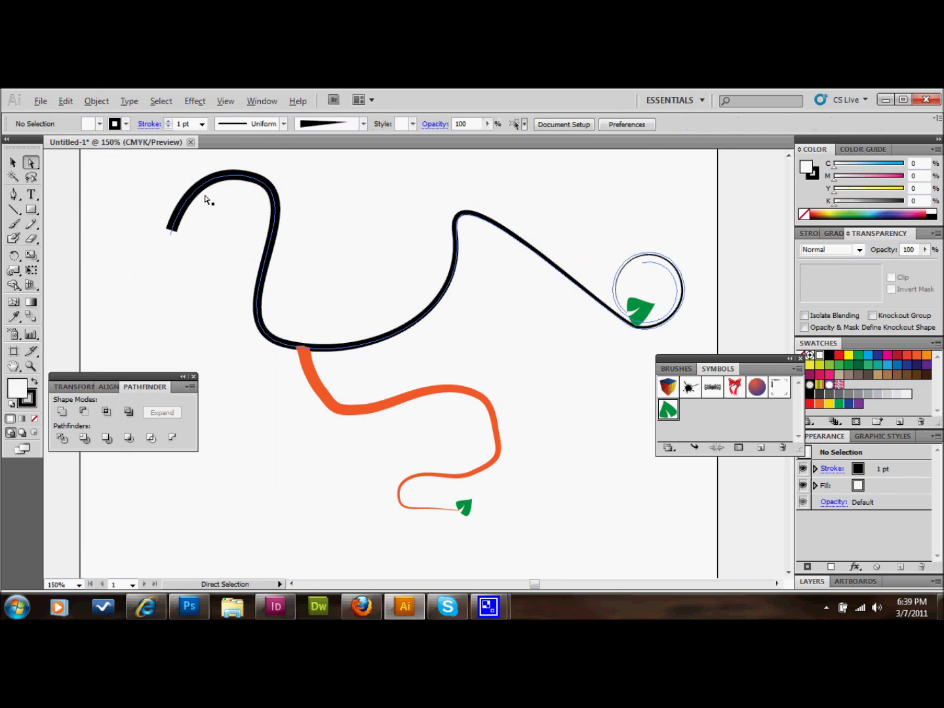
left_click(198, 192)
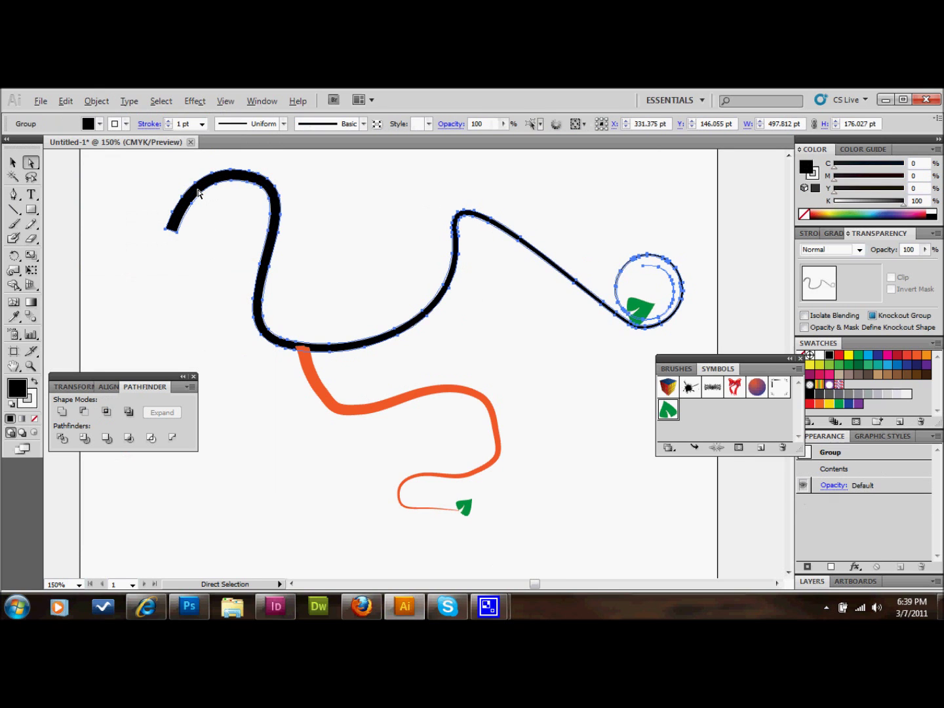
left_click(34, 402)
left_click(34, 418)
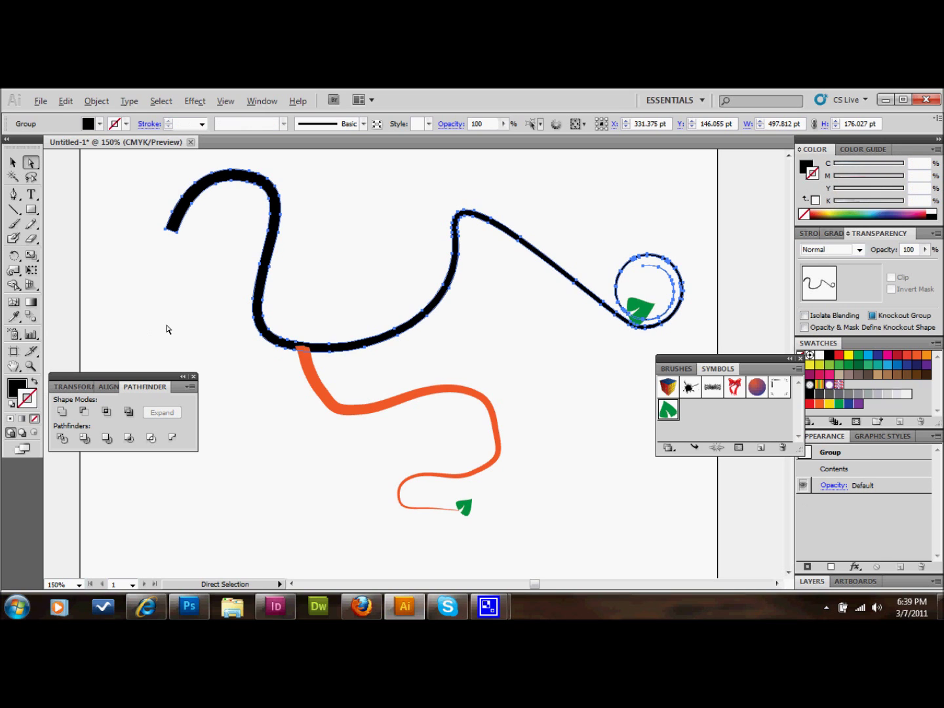
left_click(168, 329)
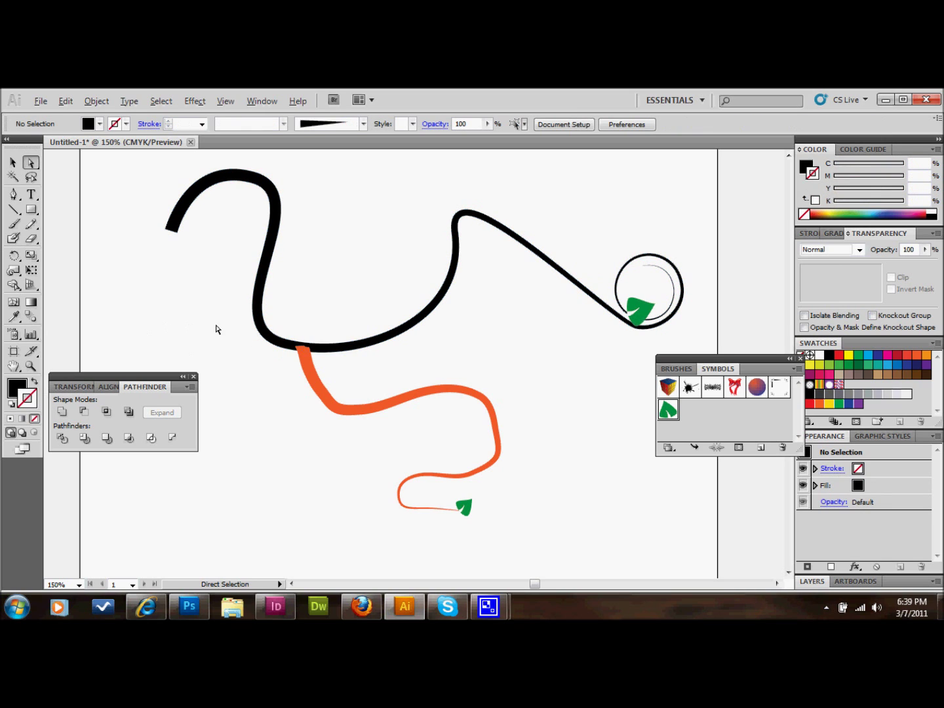
left_click(315, 383)
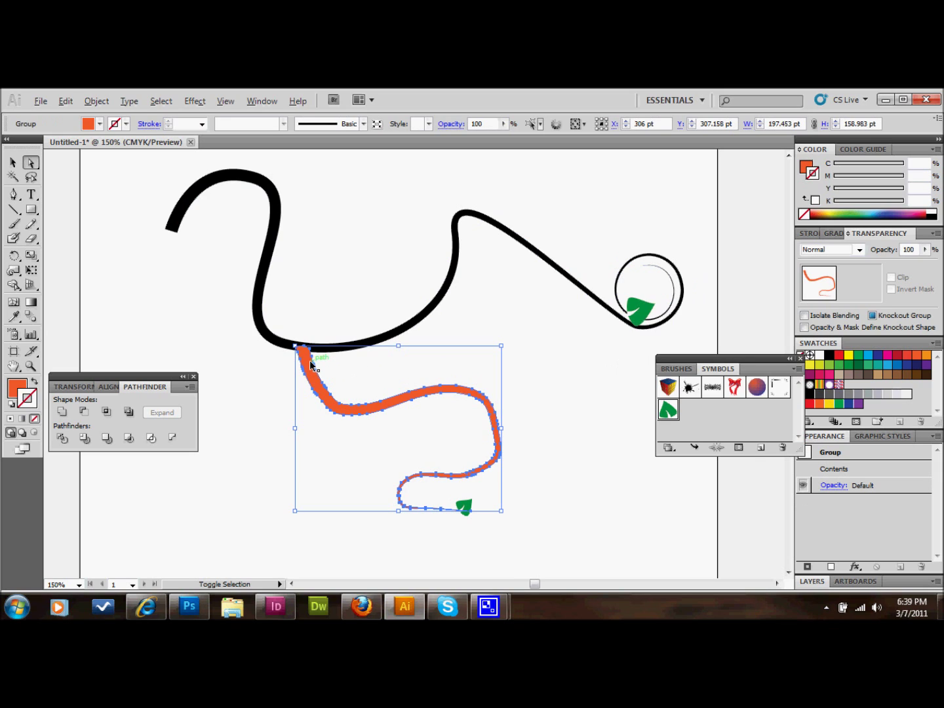
left_click(266, 400)
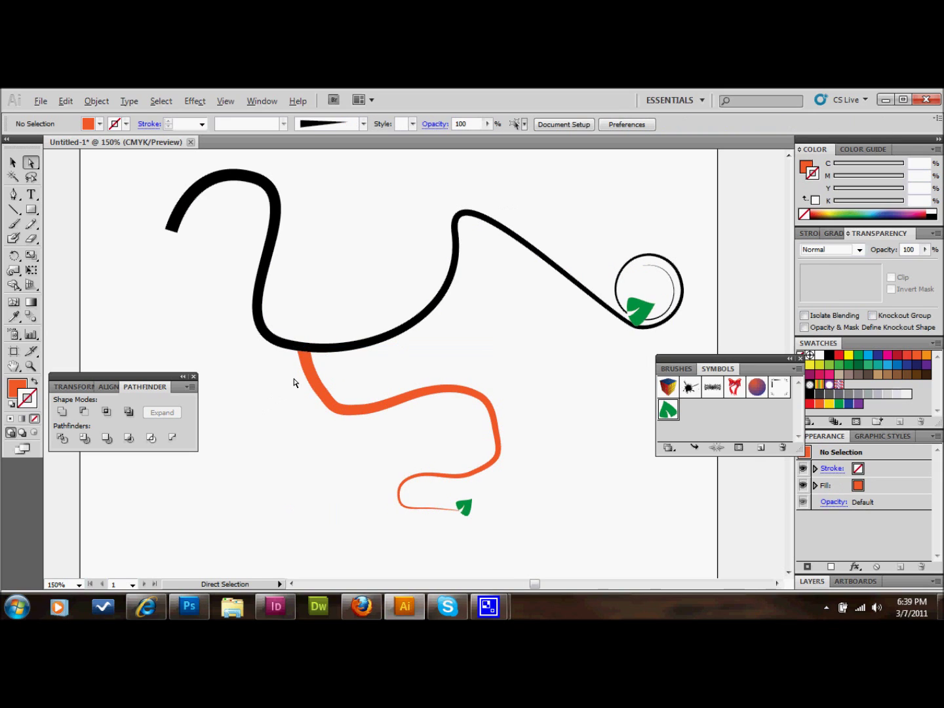
left_click(14, 163)
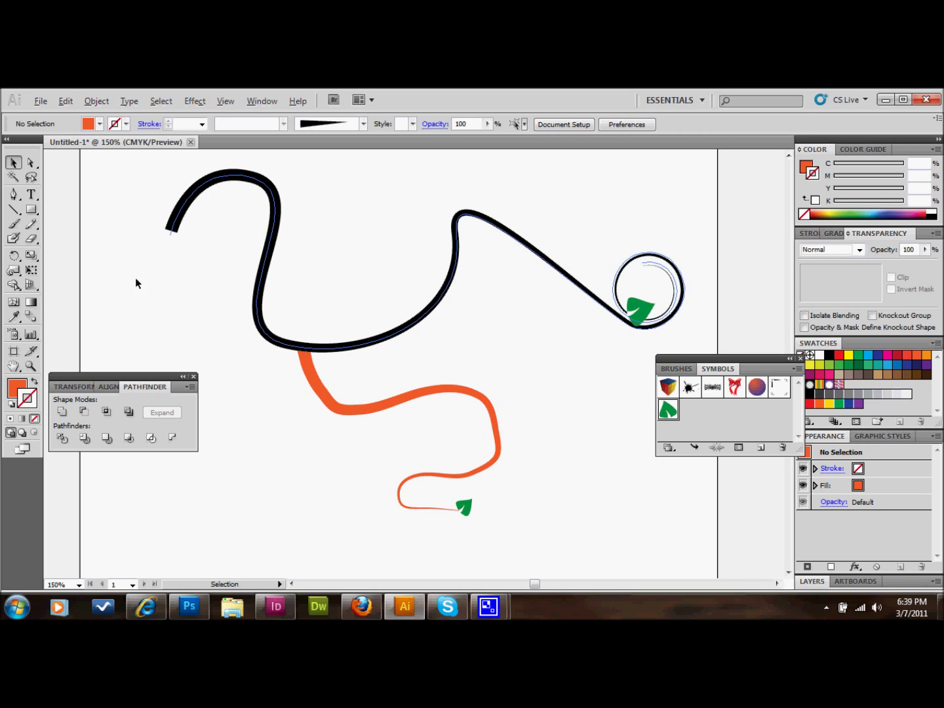
Draw an unfilled curve with the Pen tool inside the upper vine's loop
left_click(14, 195)
left_click(287, 262)
left_click_drag(283, 320, 437, 264)
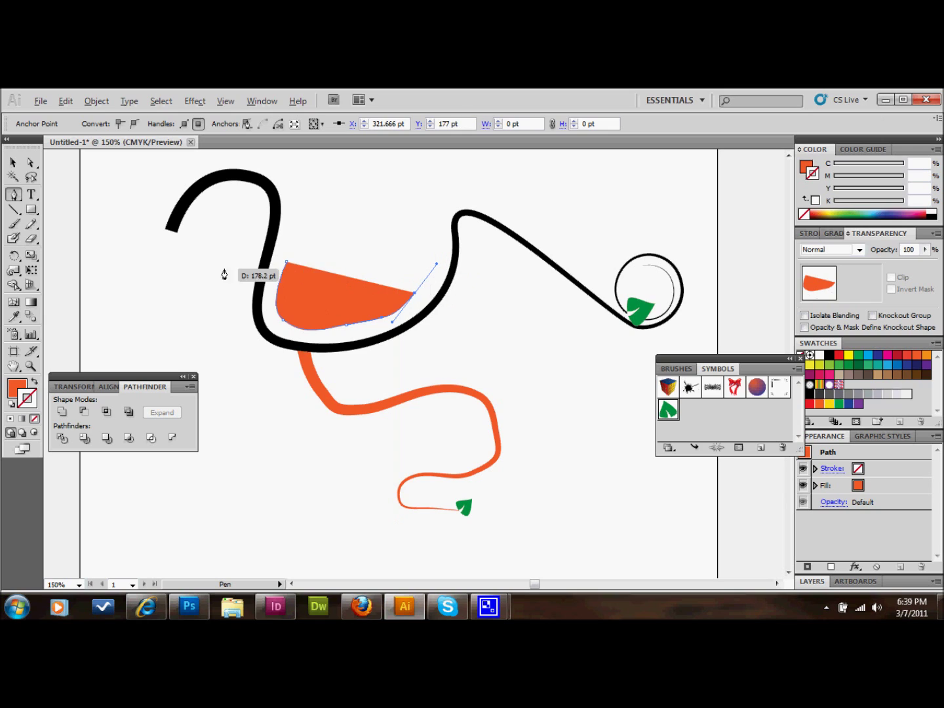
left_click(34, 381)
Run the text 'GlazefolioDB' along the curve with the Type on a Path tool
left_click(32, 196)
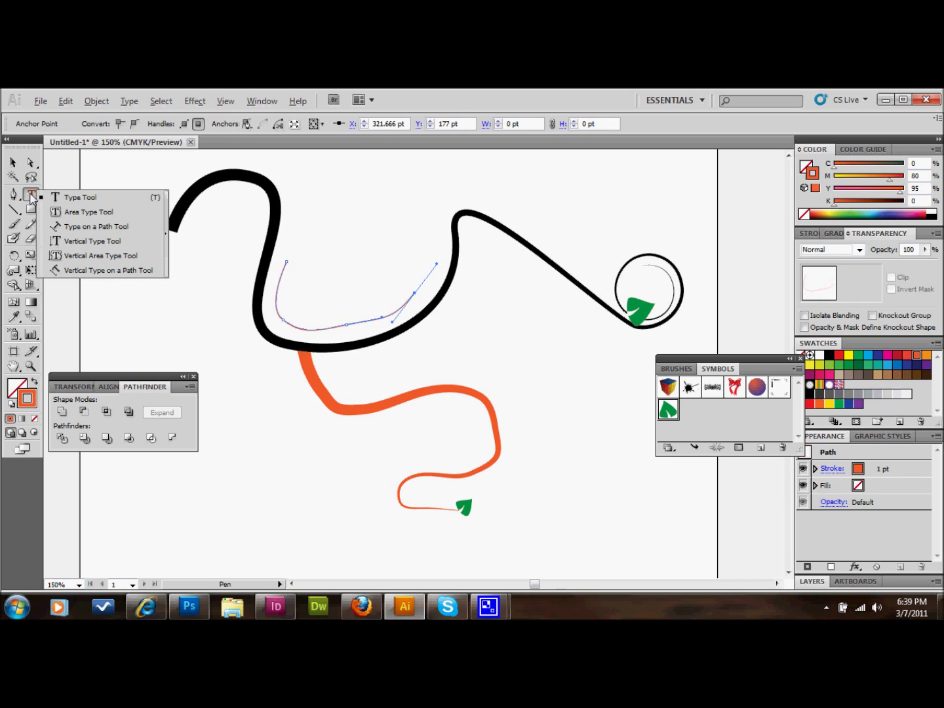
left_click(105, 231)
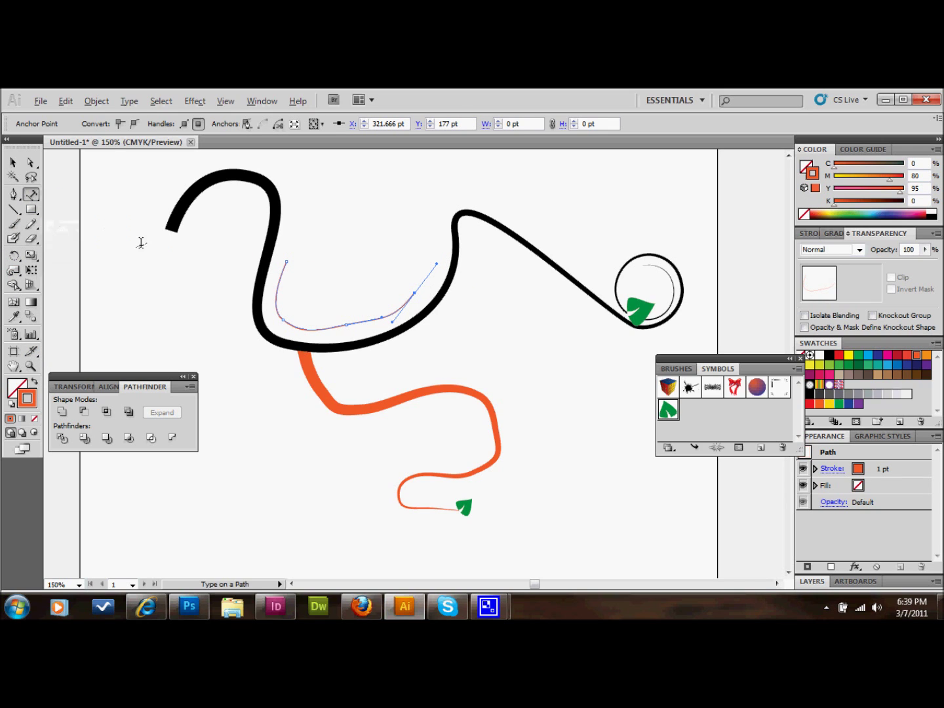
left_click(286, 264)
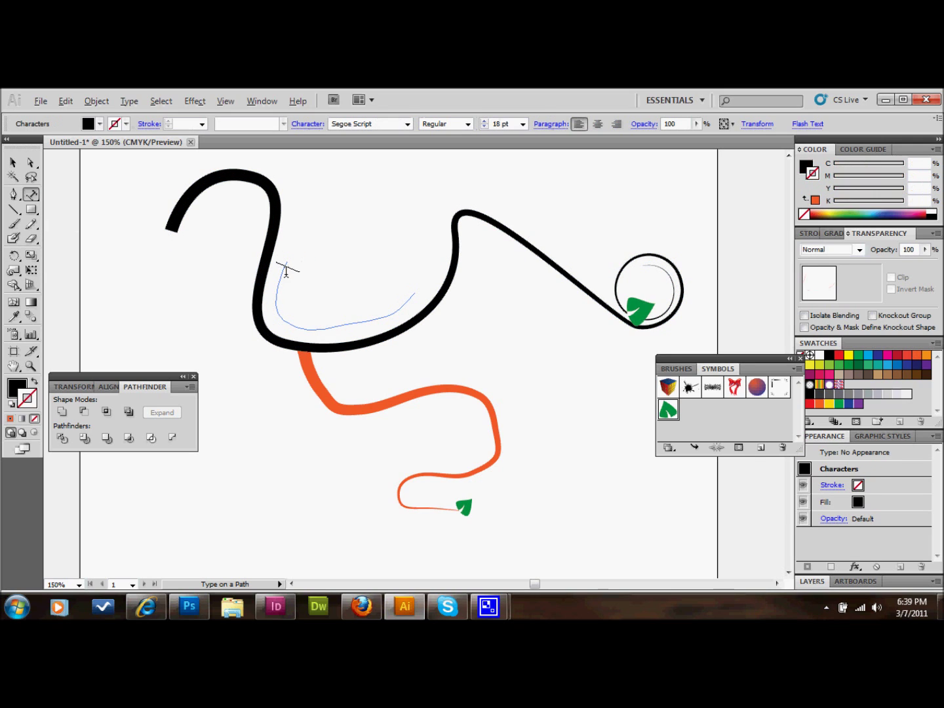
type("T")
type("lazefolio")
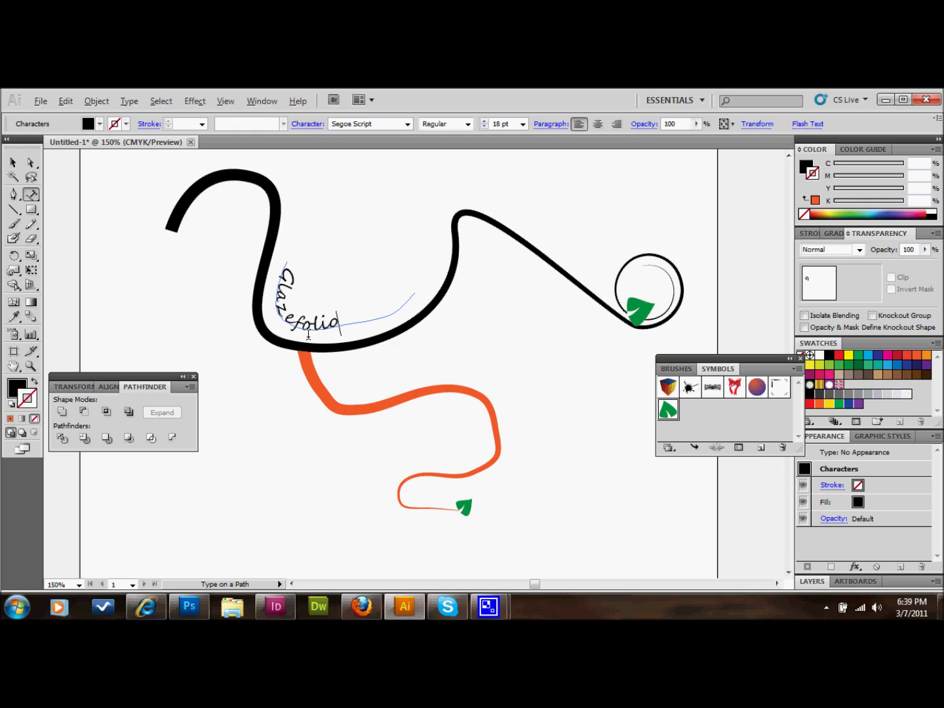
type("DB")
left_click(13, 162)
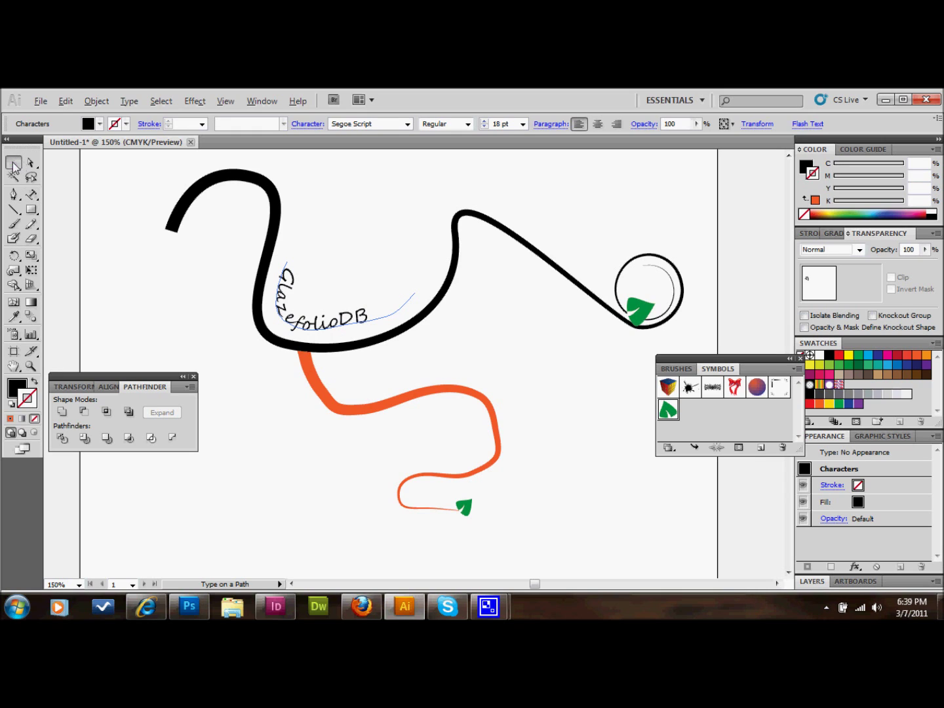
Nudge the GlazefolioDB text left and down, then place a leaf symbol copy above the circle
left_click(125, 275)
left_click_drag(286, 313, 280, 318)
left_click(246, 411)
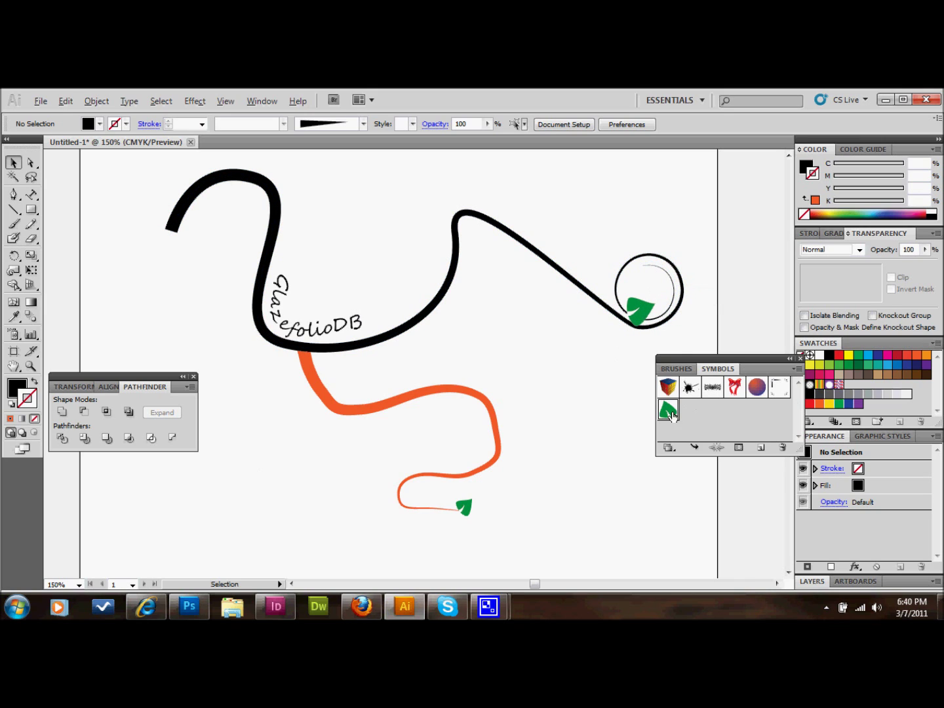
left_click_drag(670, 413, 672, 189)
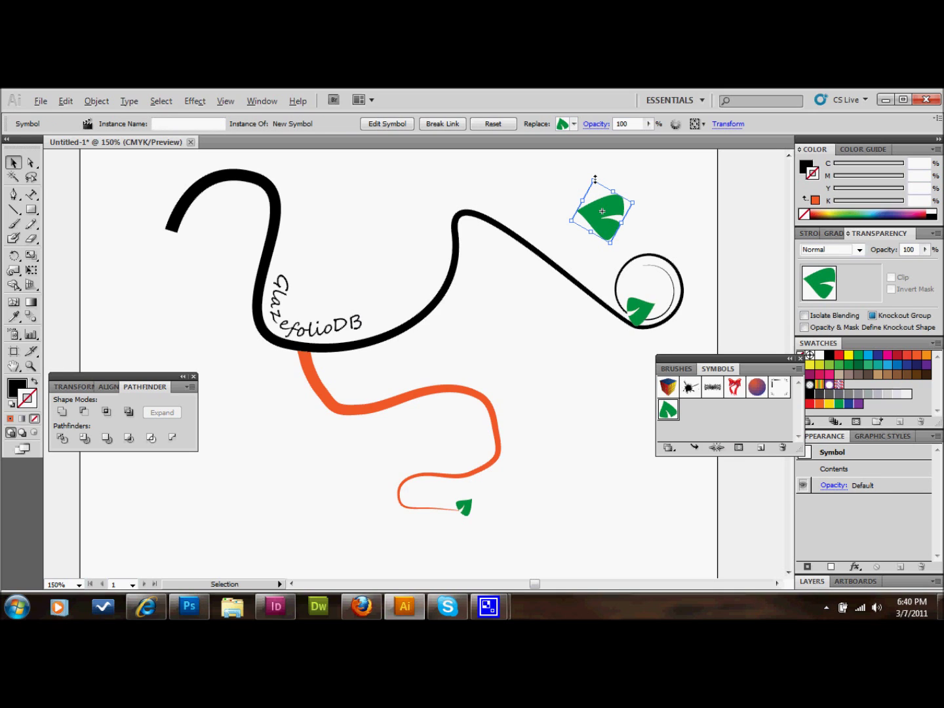
Shrink the new green leaf by its bounding box and nudge it slightly up-right onto the circle's top
left_click_drag(595, 179, 645, 270)
left_click(638, 208)
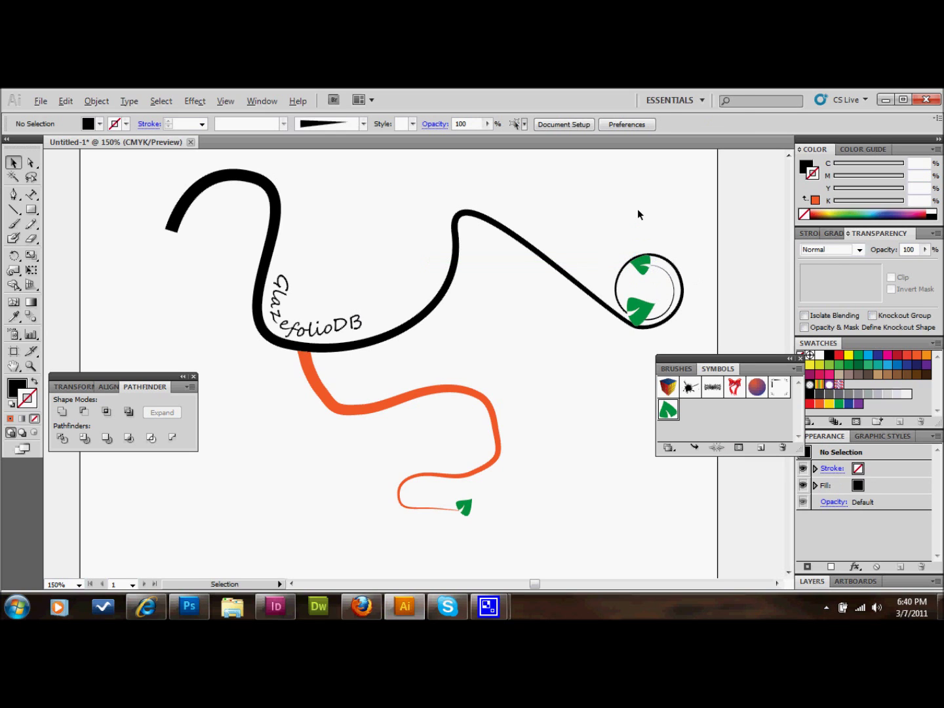
left_click(640, 264)
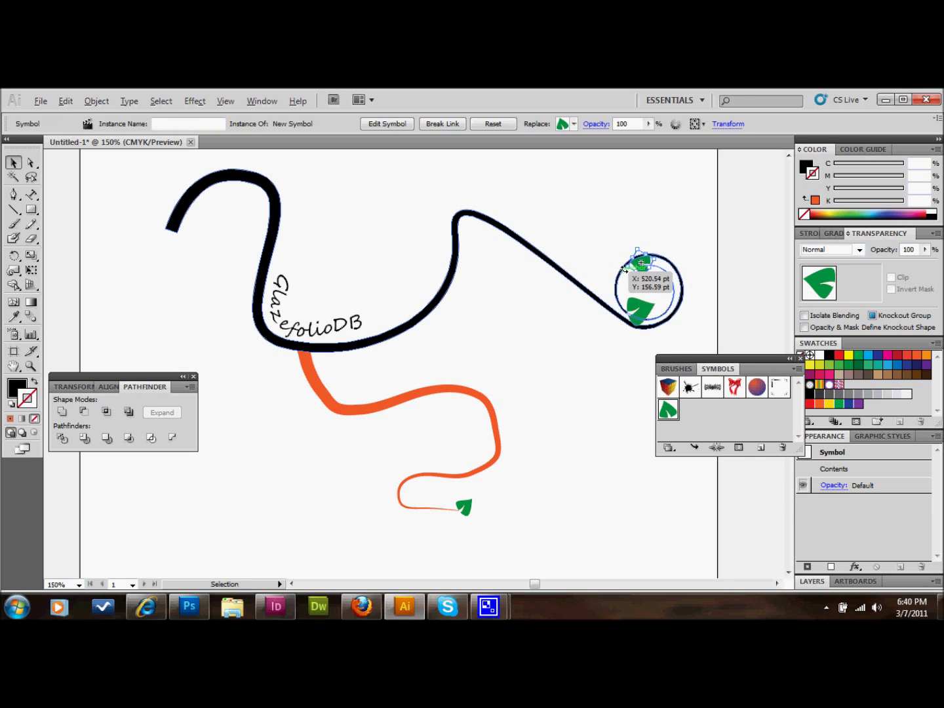
left_click(637, 192)
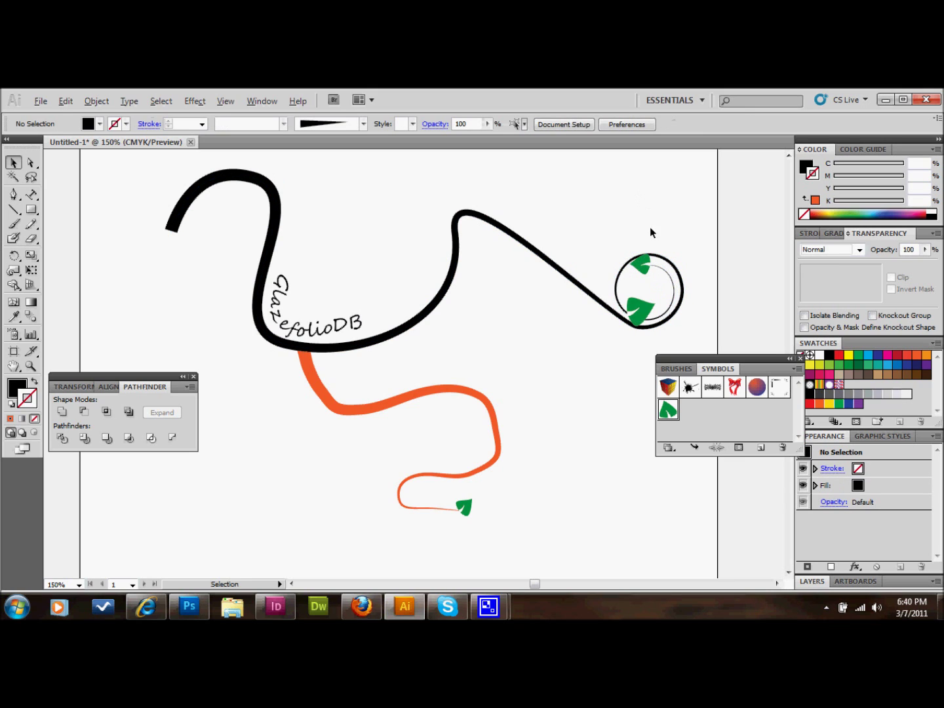
left_click_drag(645, 272, 651, 268)
left_click(657, 184)
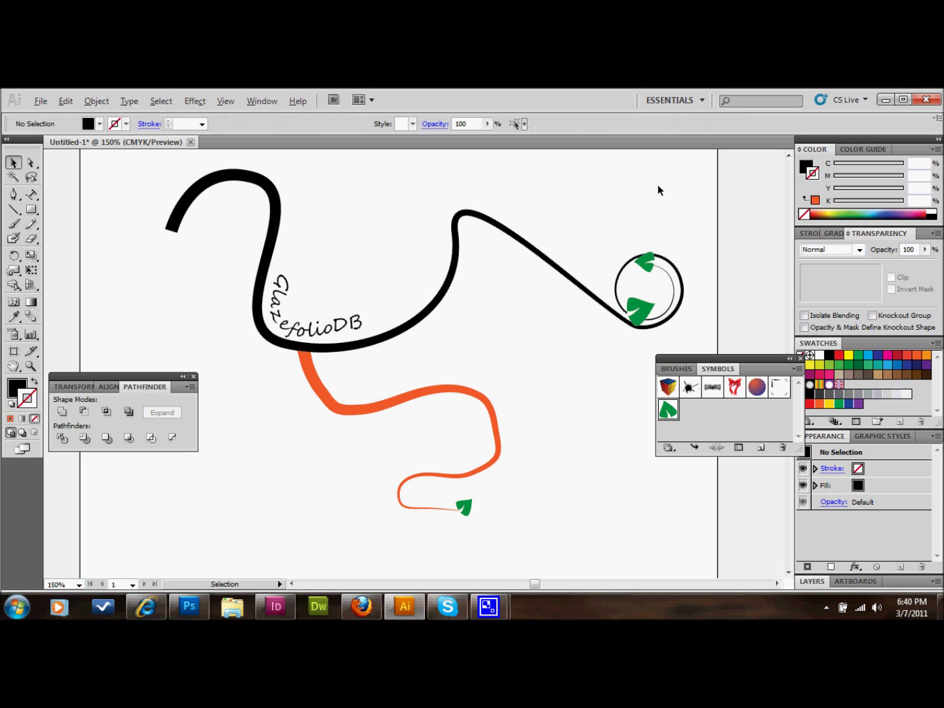